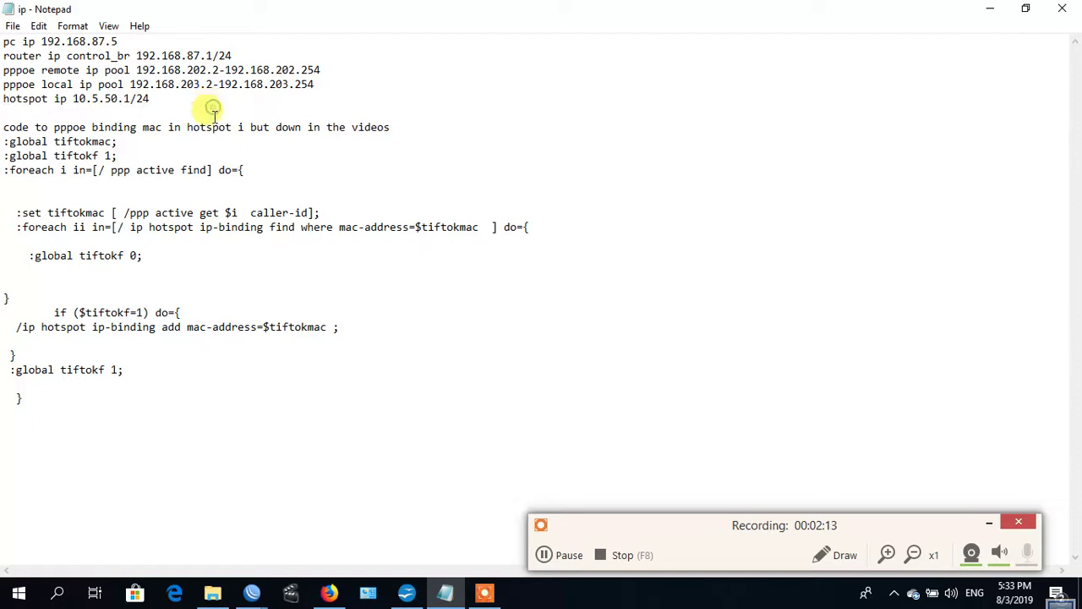
Step: Select the ip-binding script in the notes, from the tiftokmac global line to the final brace
left_click(228, 252)
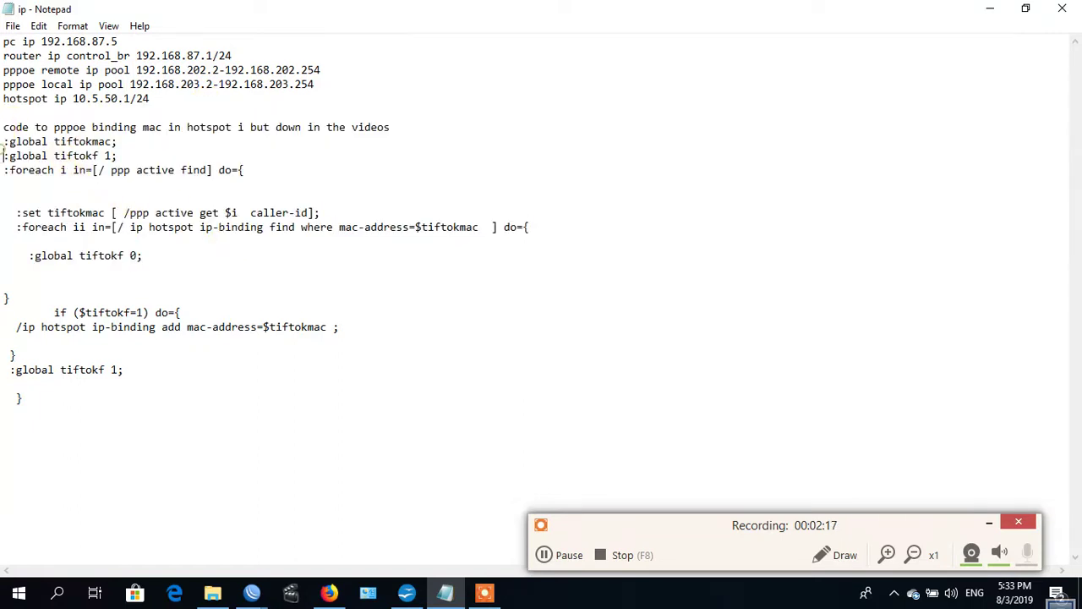
left_click_drag(3, 141, 84, 415)
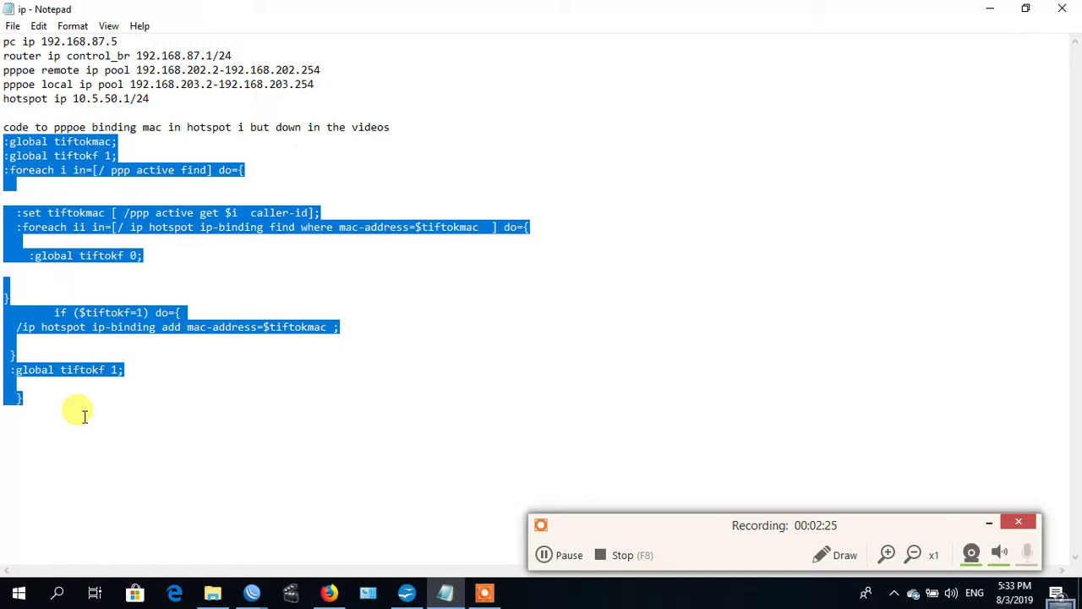
left_click_drag(771, 559, 501, 382)
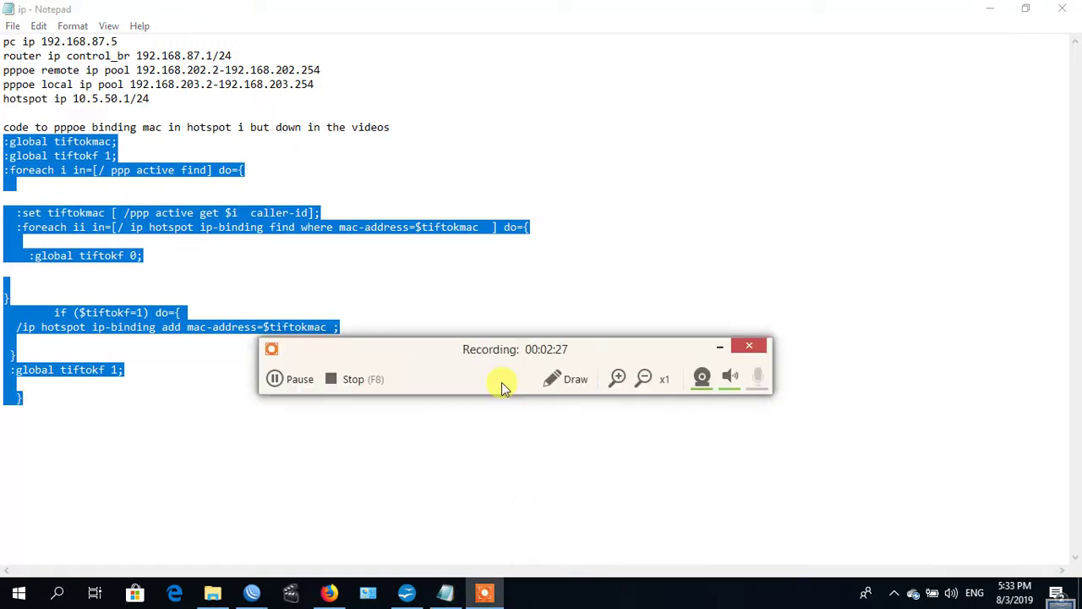
Step: Open the Ethernet adapter's IPv4 properties via Network & Internet settings
left_click(894, 592)
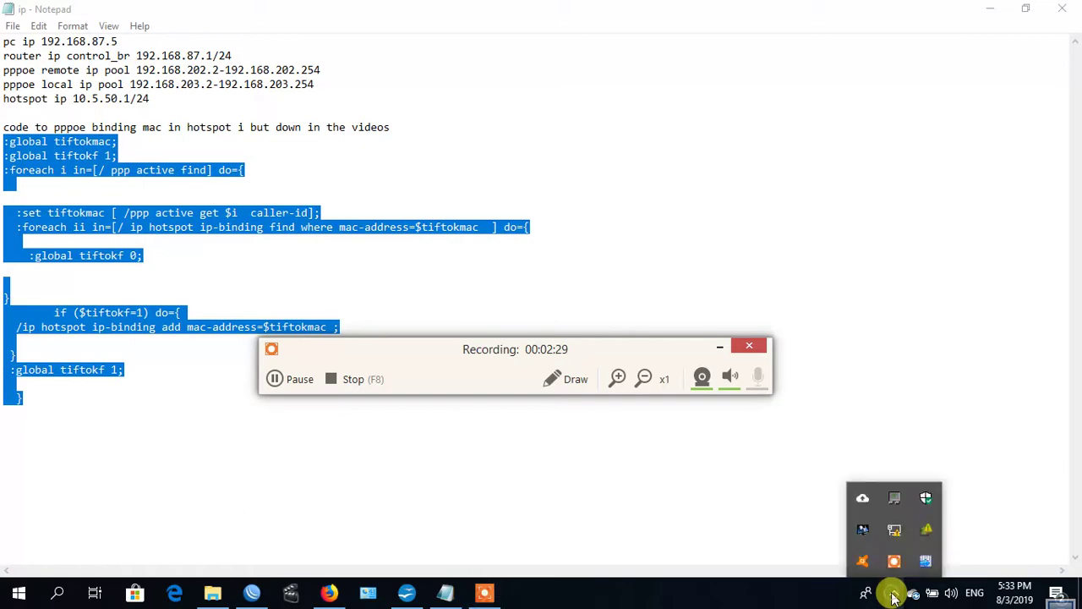
right_click(897, 531)
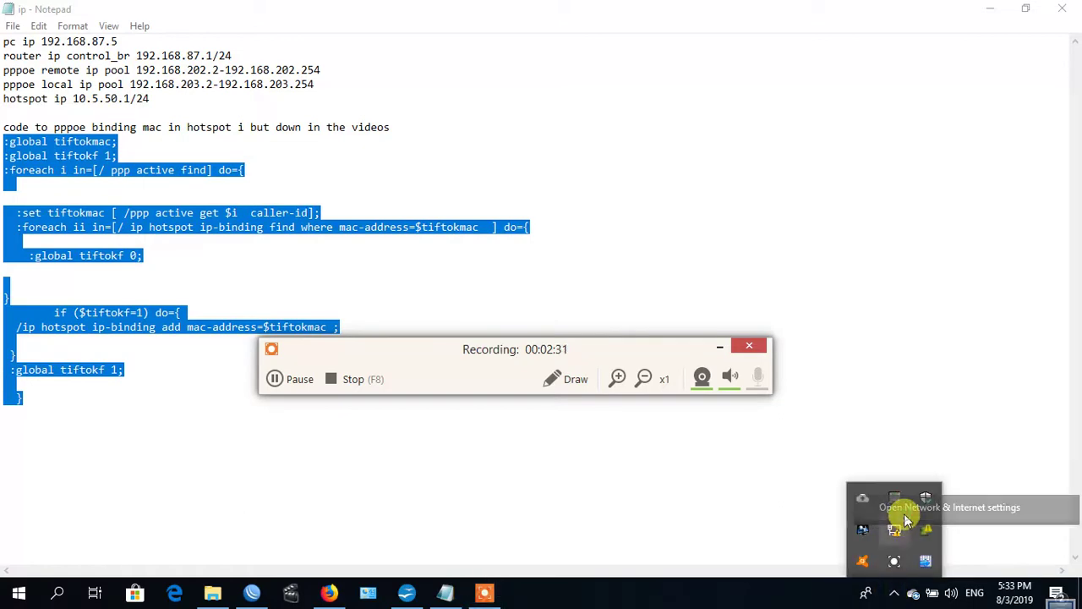
left_click(904, 511)
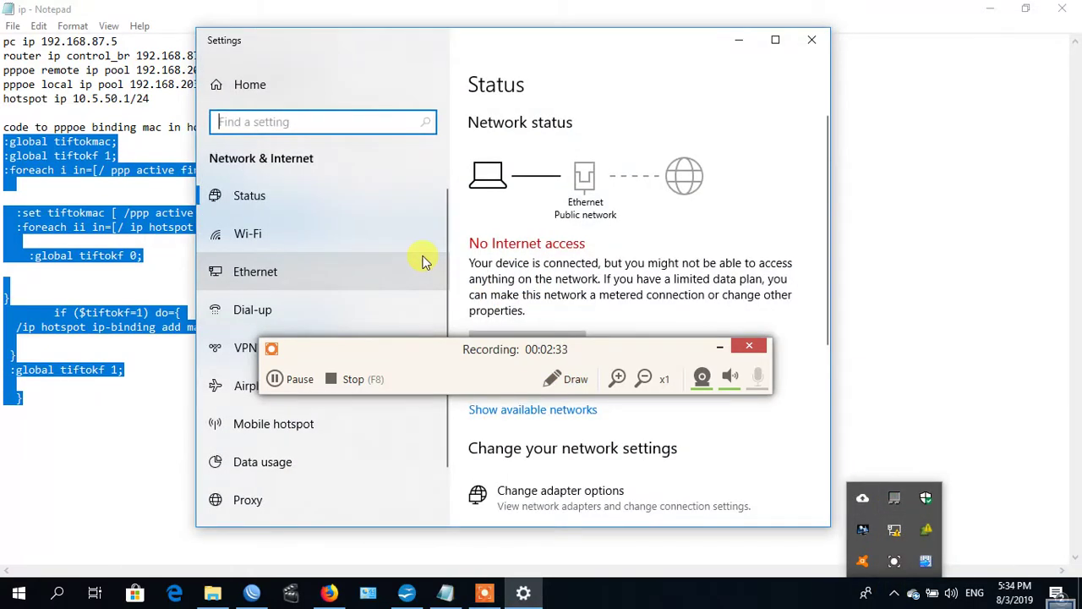
left_click(425, 262)
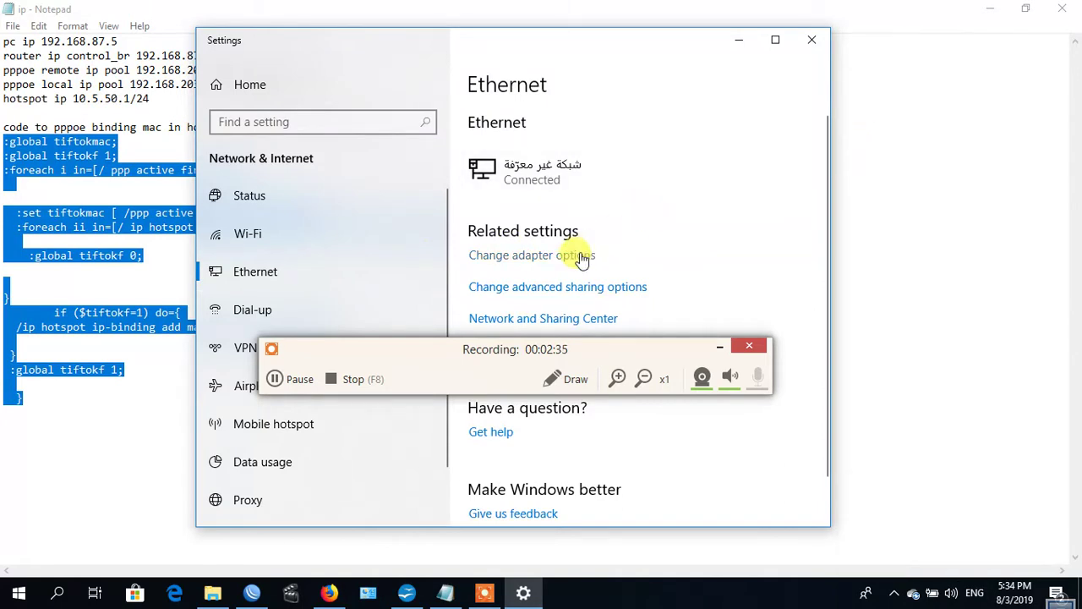
left_click(582, 255)
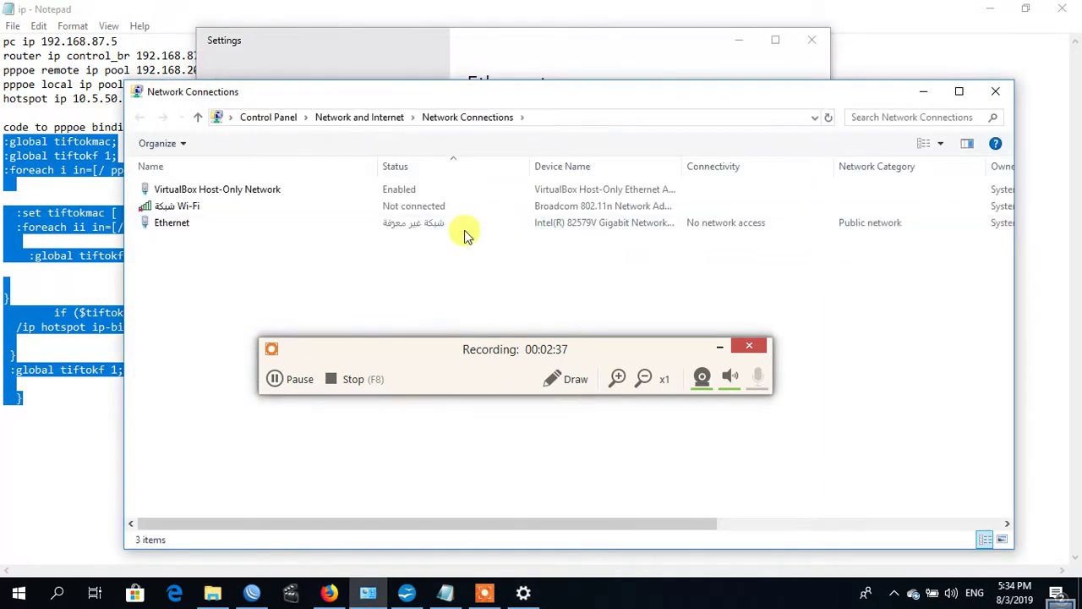
right_click(471, 224)
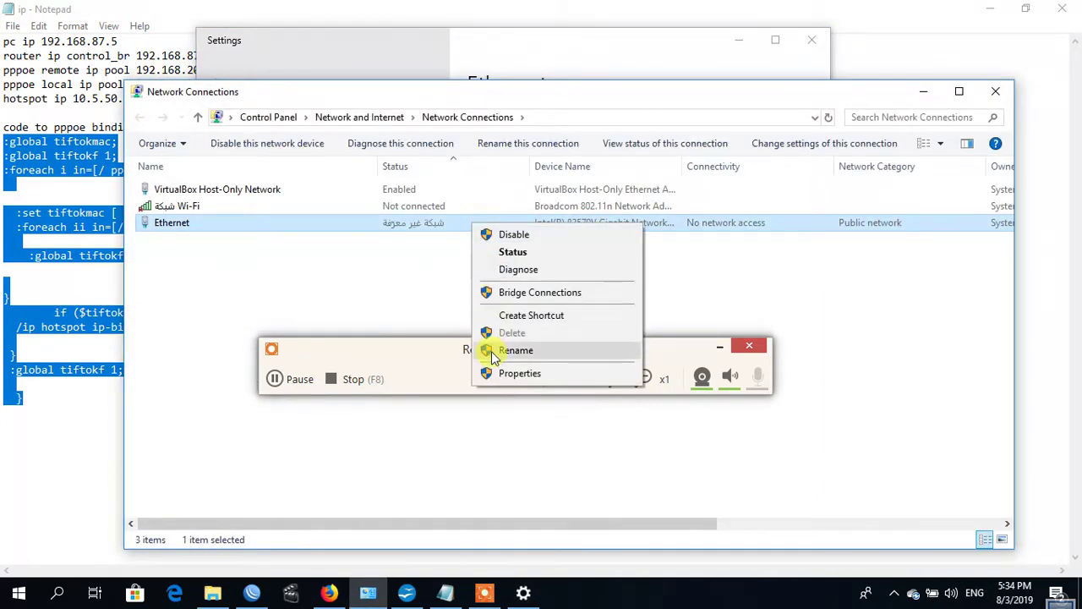
left_click(516, 374)
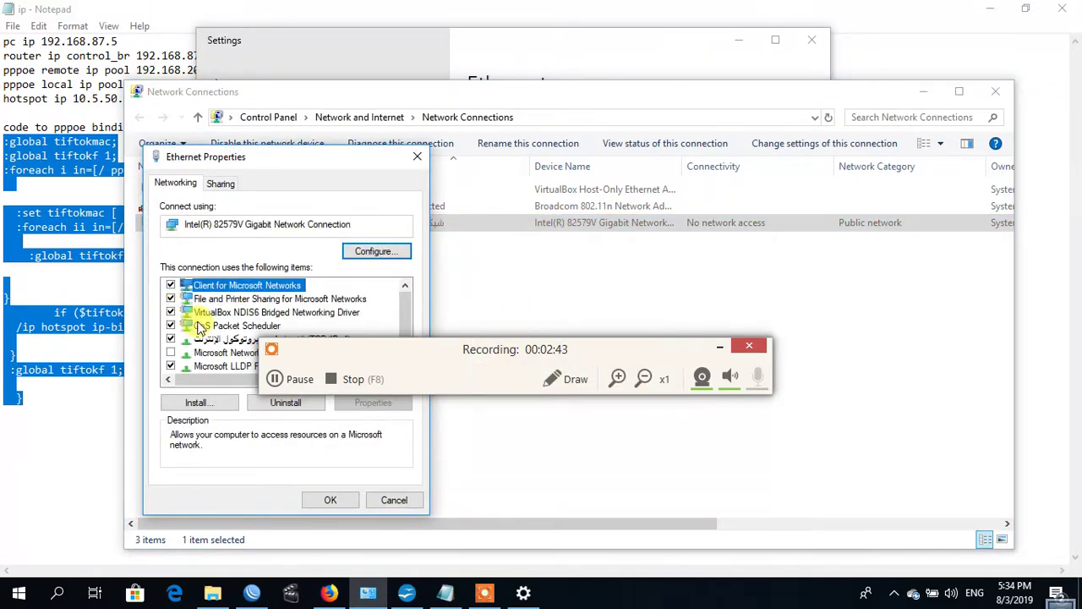
left_click_drag(336, 378, 570, 445)
left_click(343, 339)
left_click(373, 402)
Step: Change the static IP to 192.168.87.5, confirm it, and close the network windows
left_click(398, 350)
double_click(397, 350)
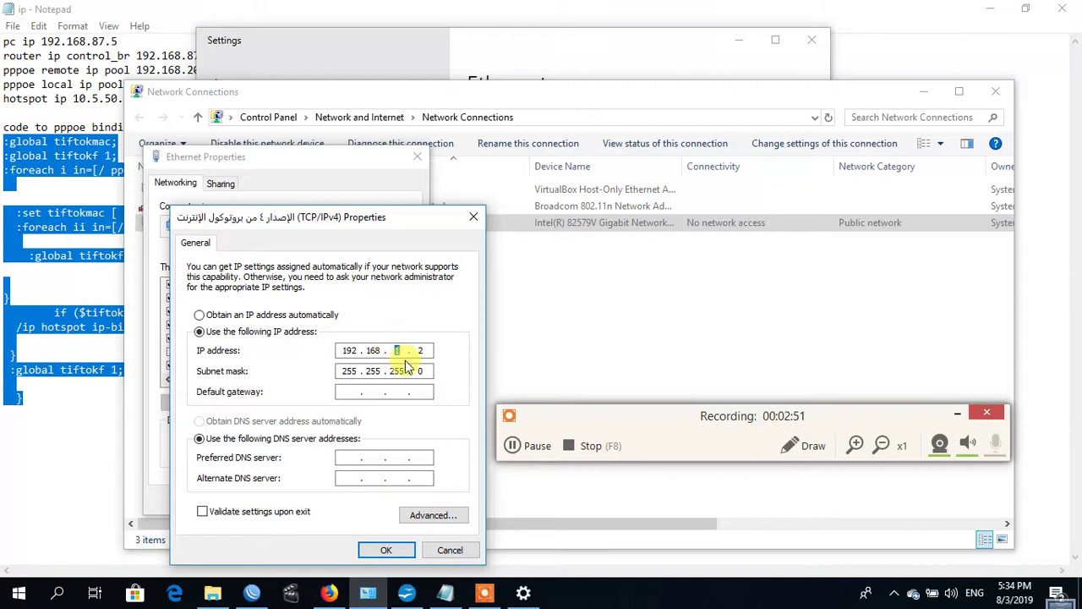
type("87")
double_click(421, 350)
type("5")
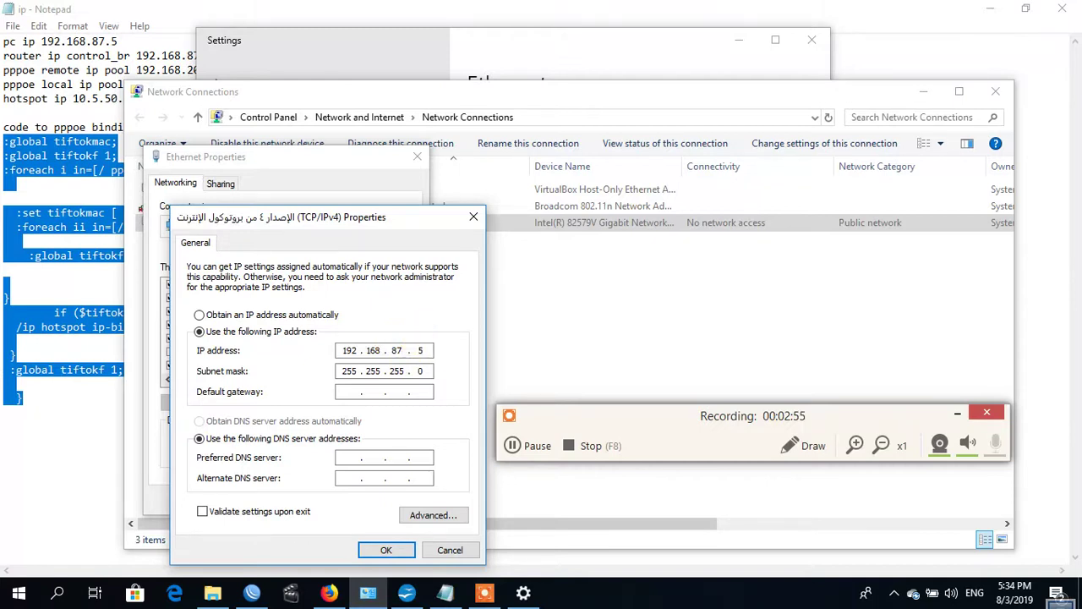
left_click(381, 548)
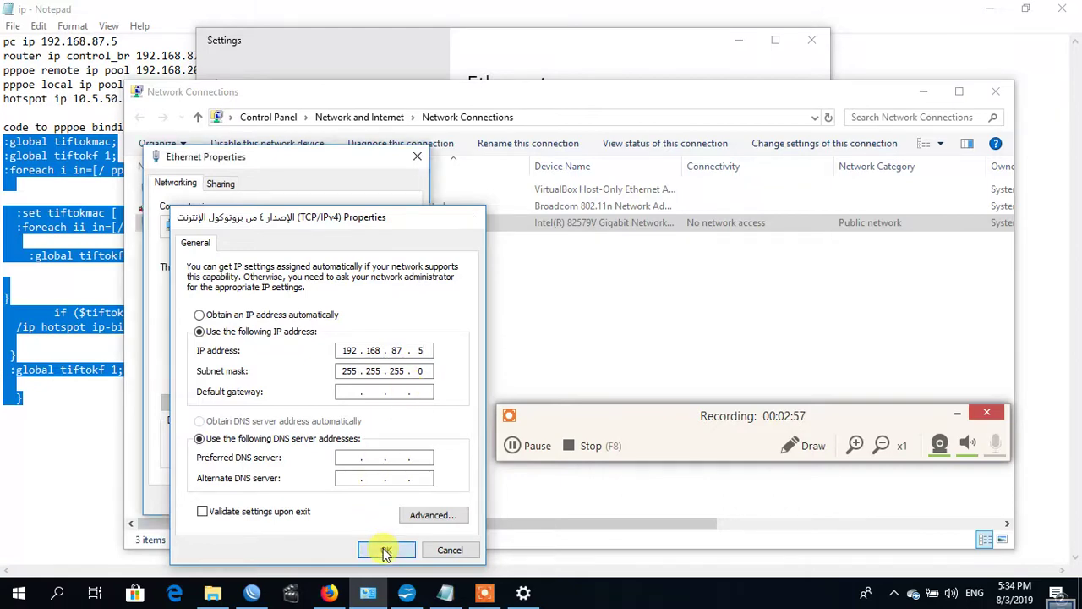
left_click(334, 500)
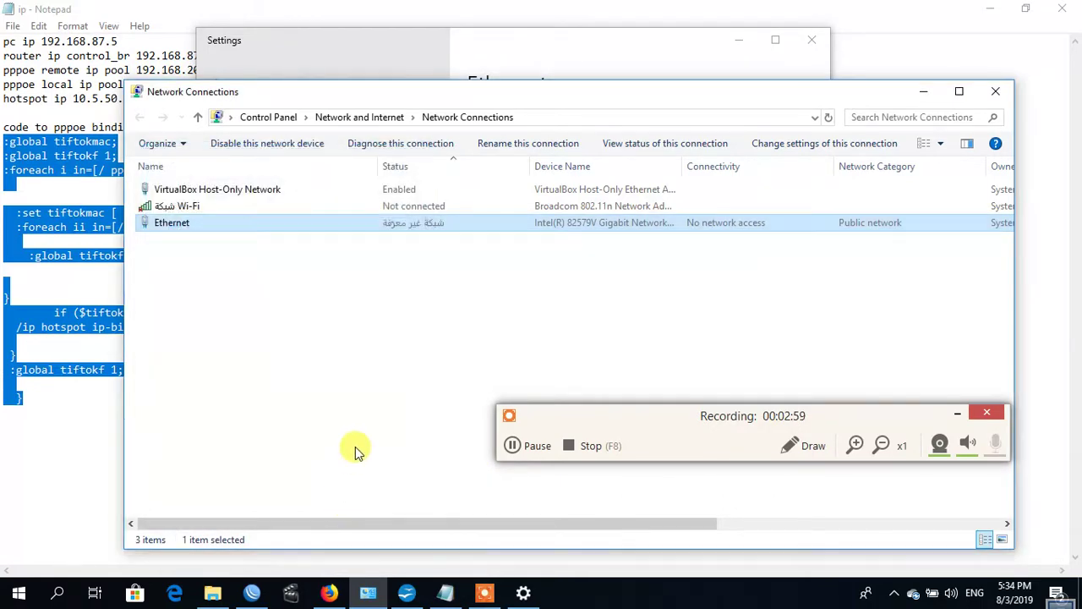
left_click(994, 87)
Step: Connect WinBox to the RB1100AHx4 router from the Neighbors list with an empty password
left_click(812, 39)
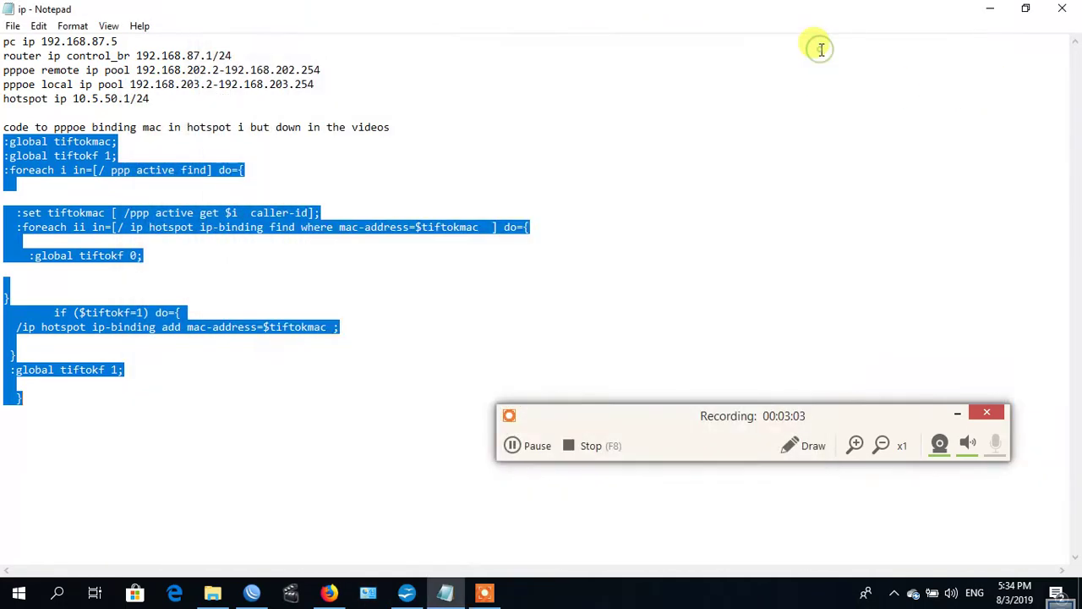
left_click(252, 592)
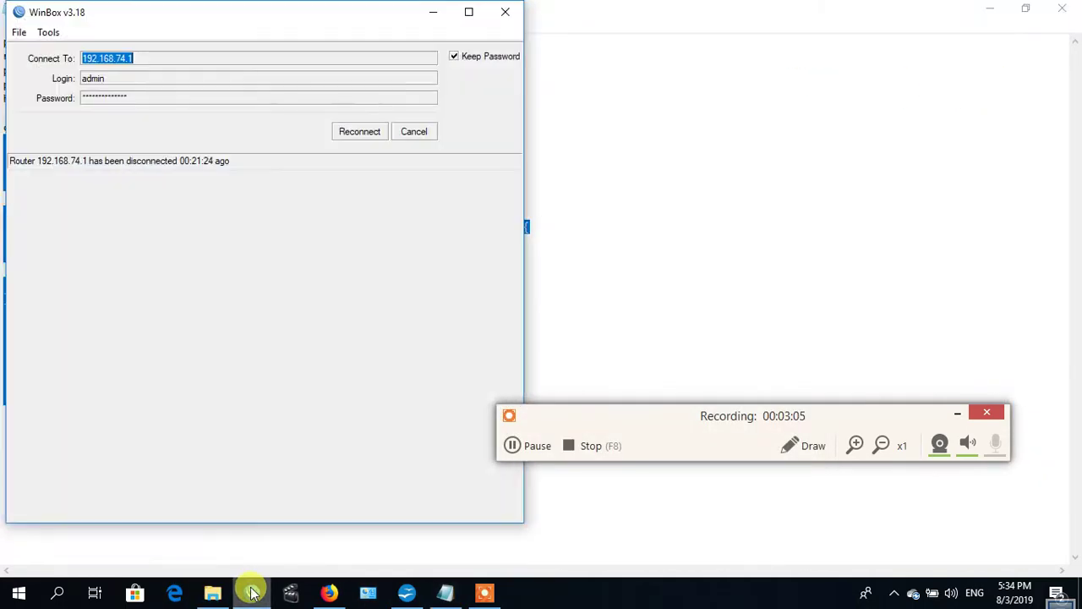
left_click(411, 135)
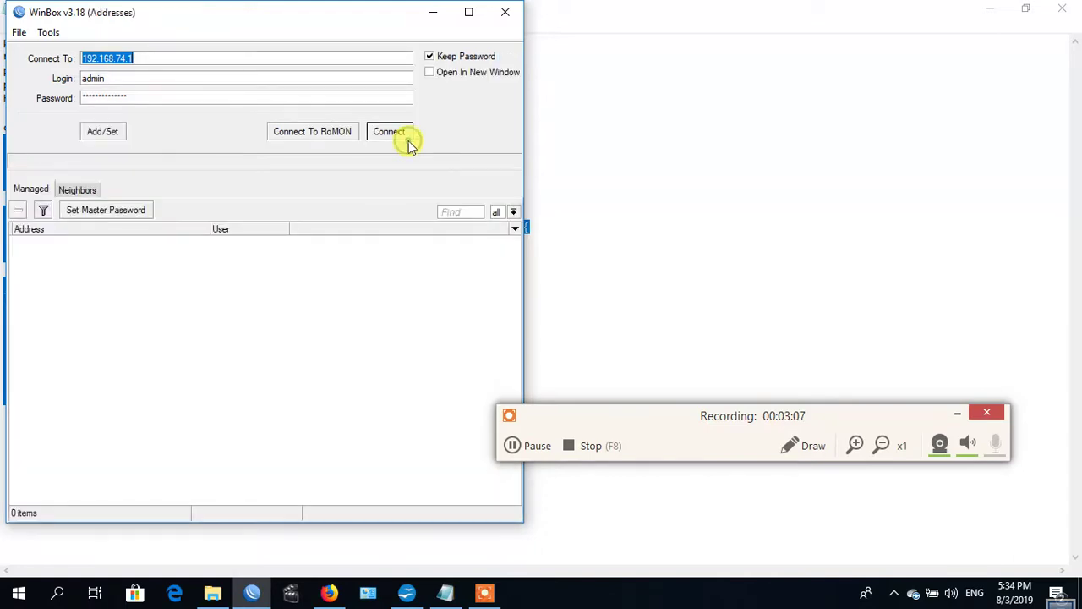
left_click(86, 192)
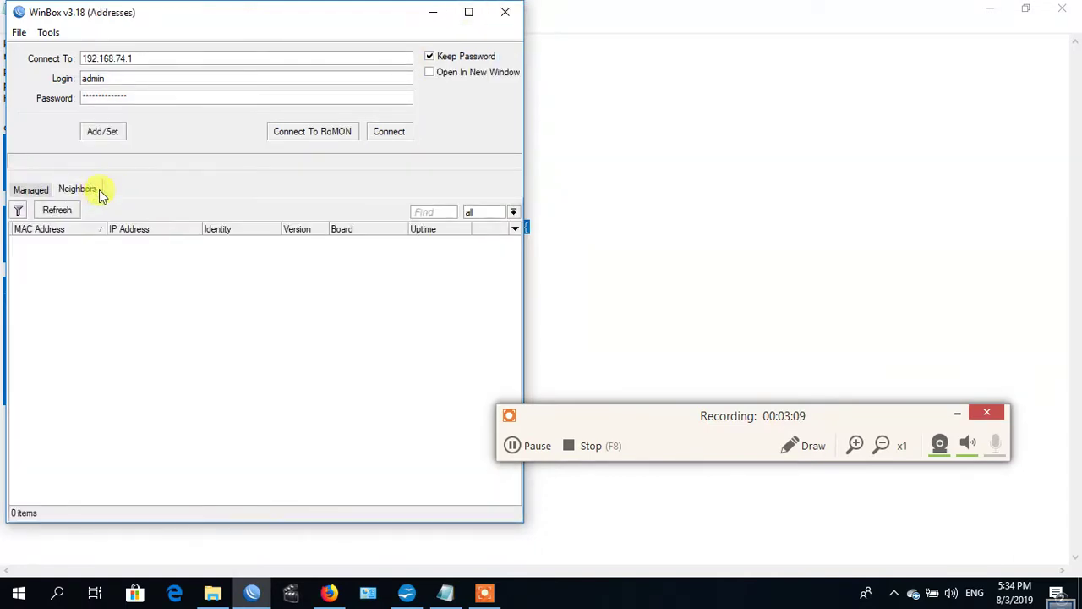
left_click(85, 244)
double_click(140, 100)
key("BackSpace")
key("Return")
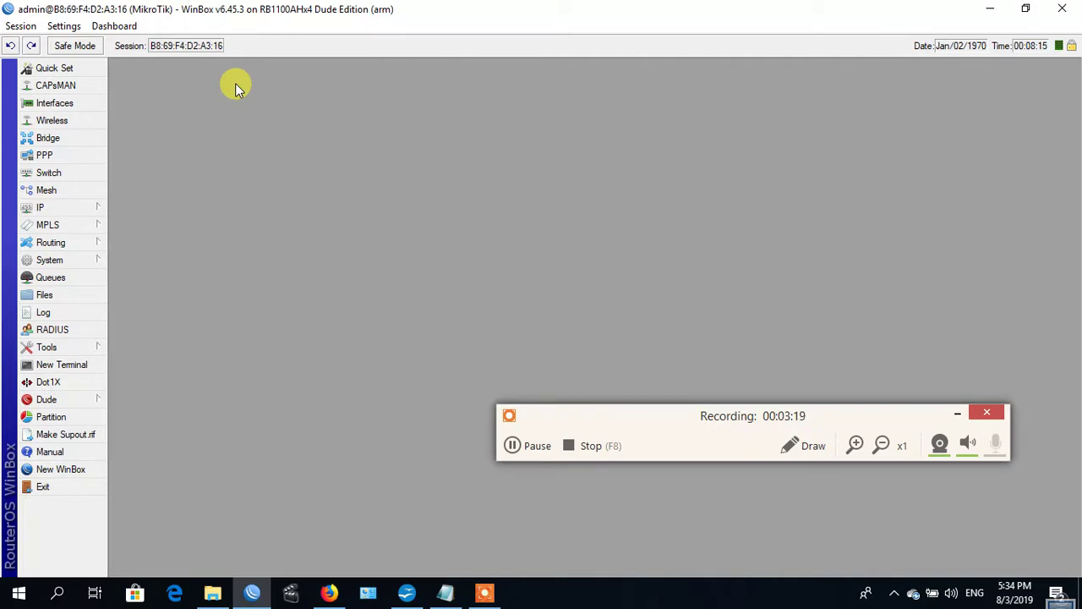
Step: Create bridge bridge_hotspot_pppoe with STP protocol mode set to none
left_click(66, 137)
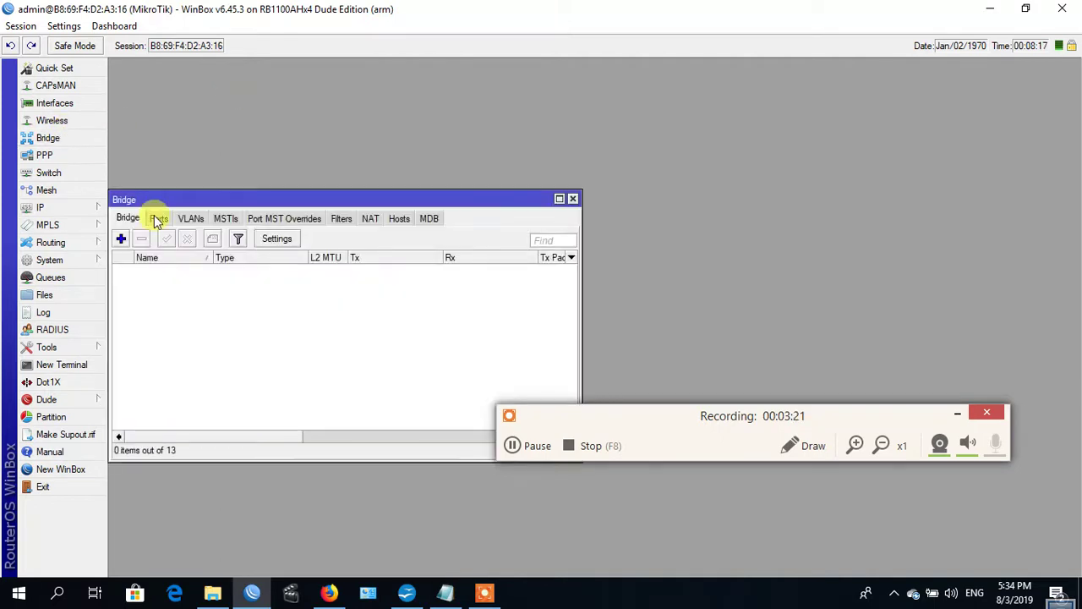
left_click(123, 238)
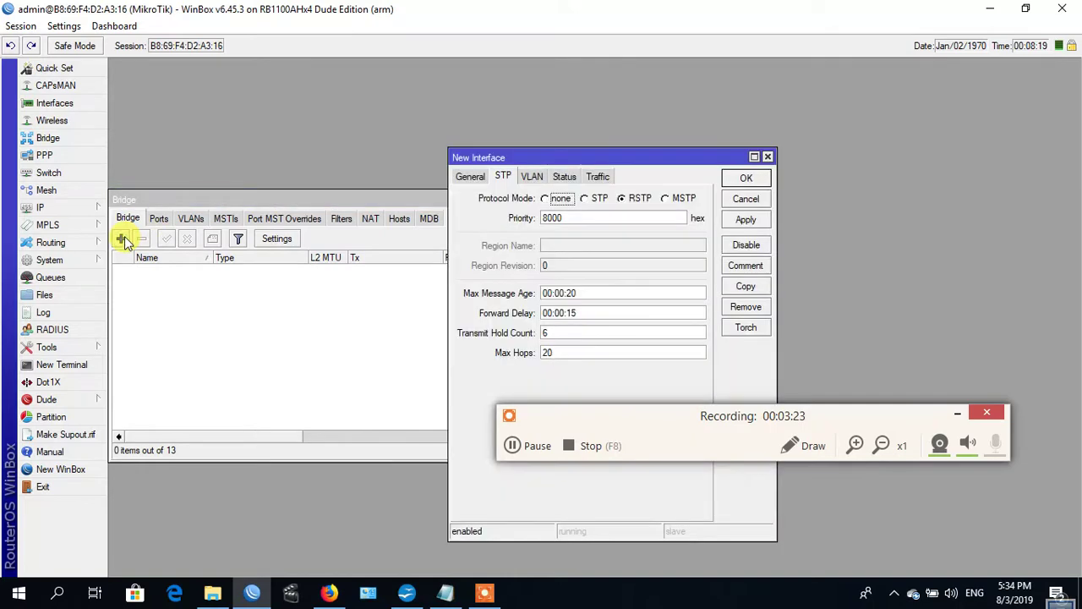
left_click(471, 175)
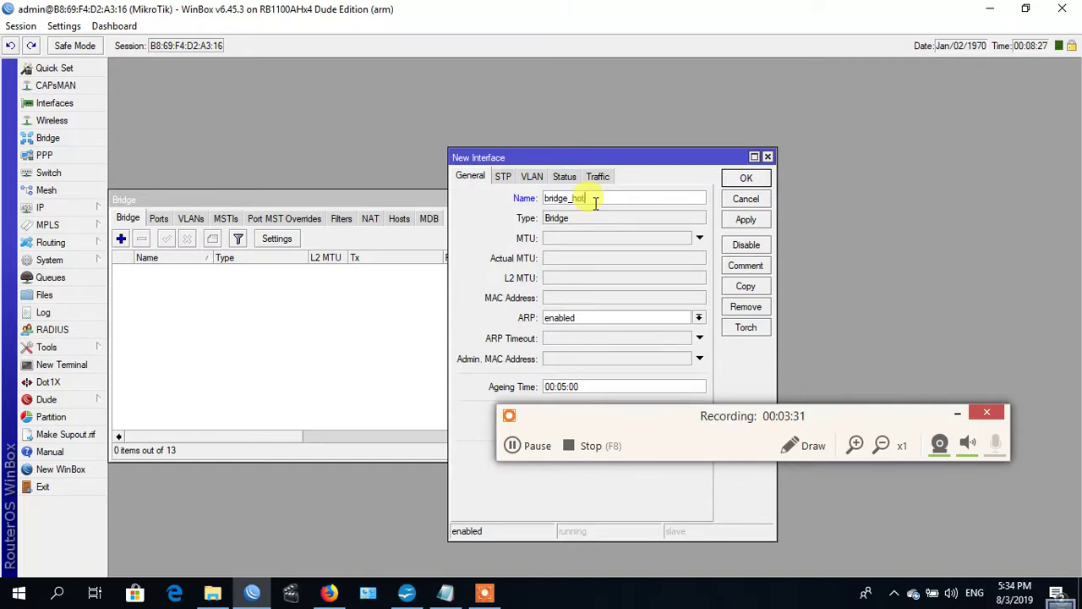
type("spot_pppoe")
left_click(503, 178)
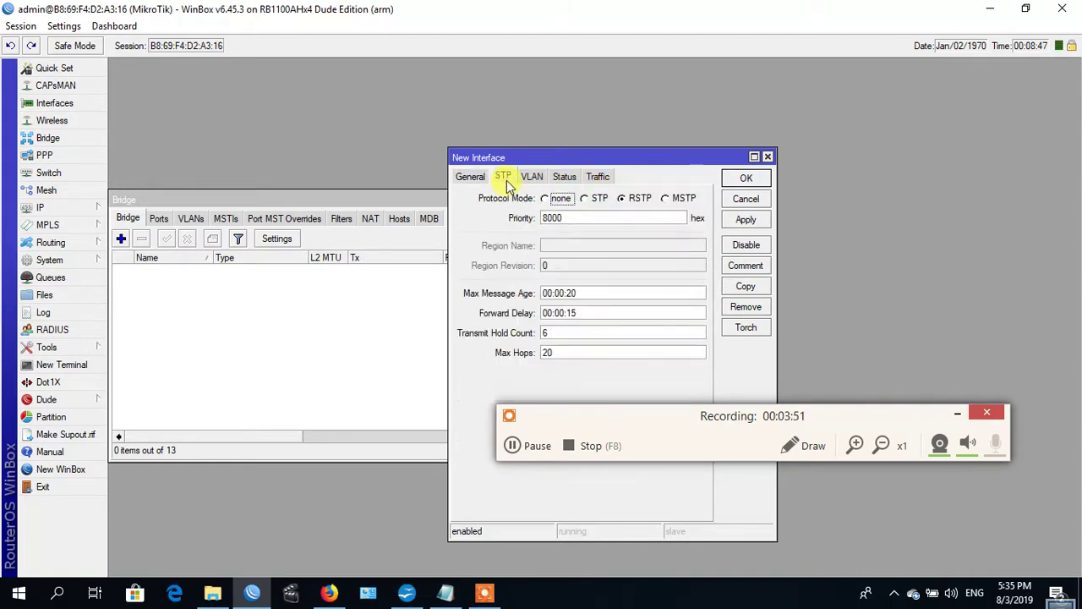
left_click(471, 181)
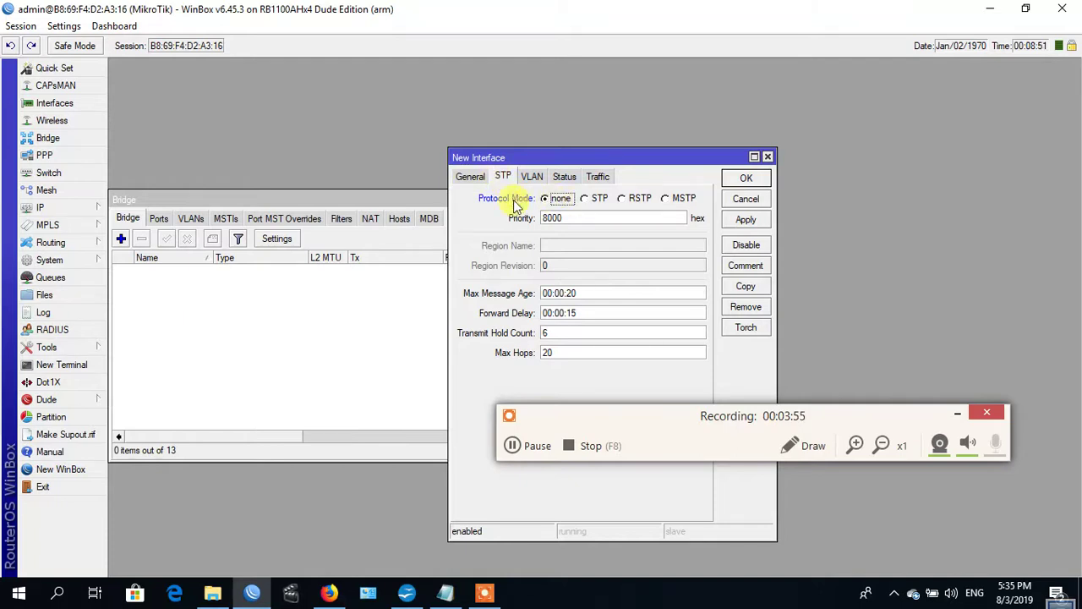
left_click(471, 177)
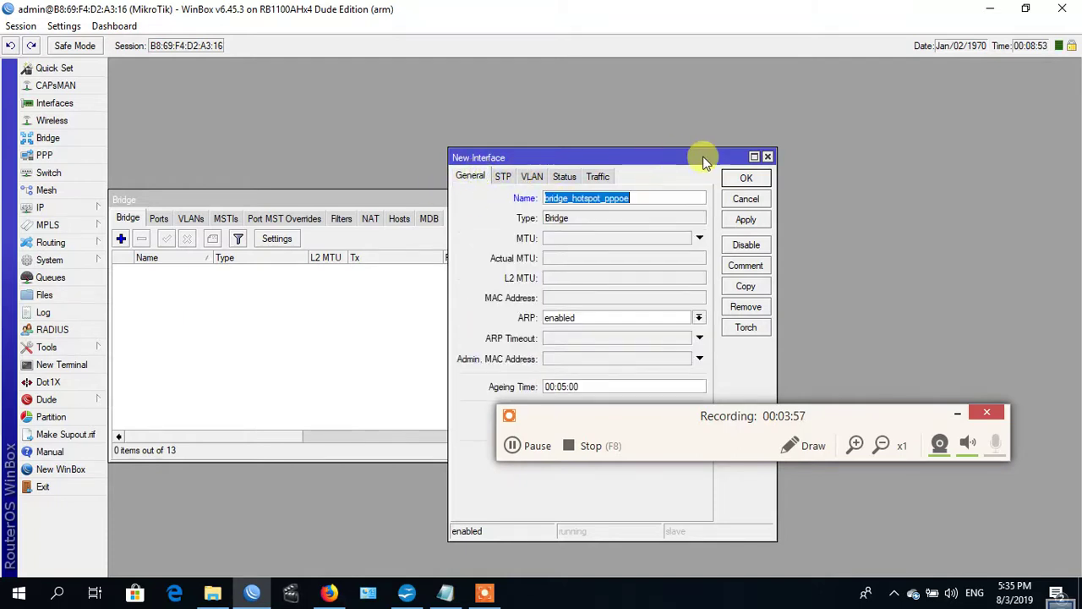
left_click(746, 178)
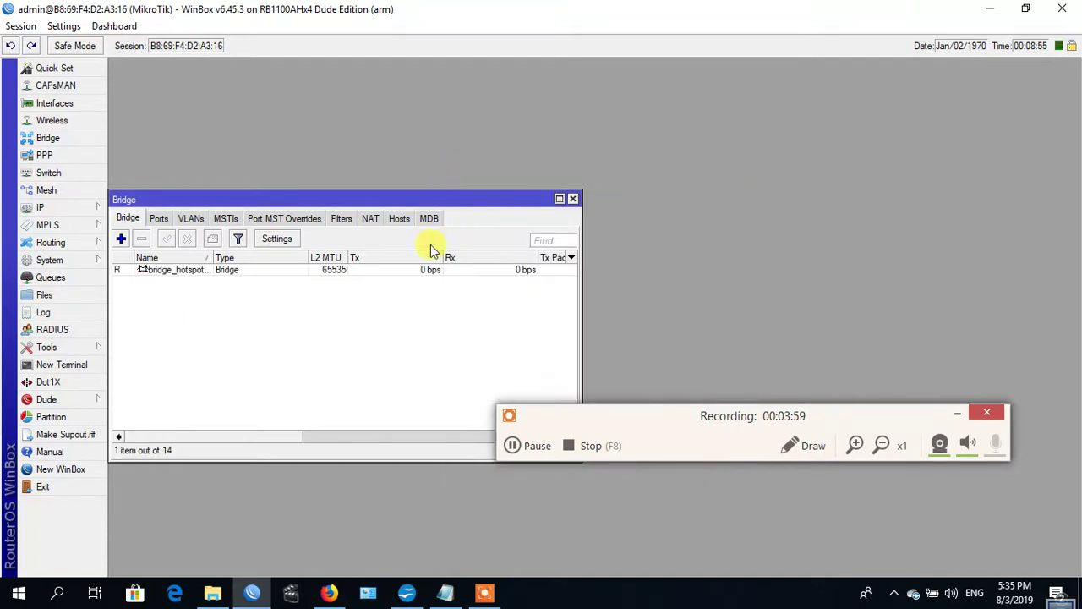
Step: Add a second bridge named bridge_c
left_click(121, 238)
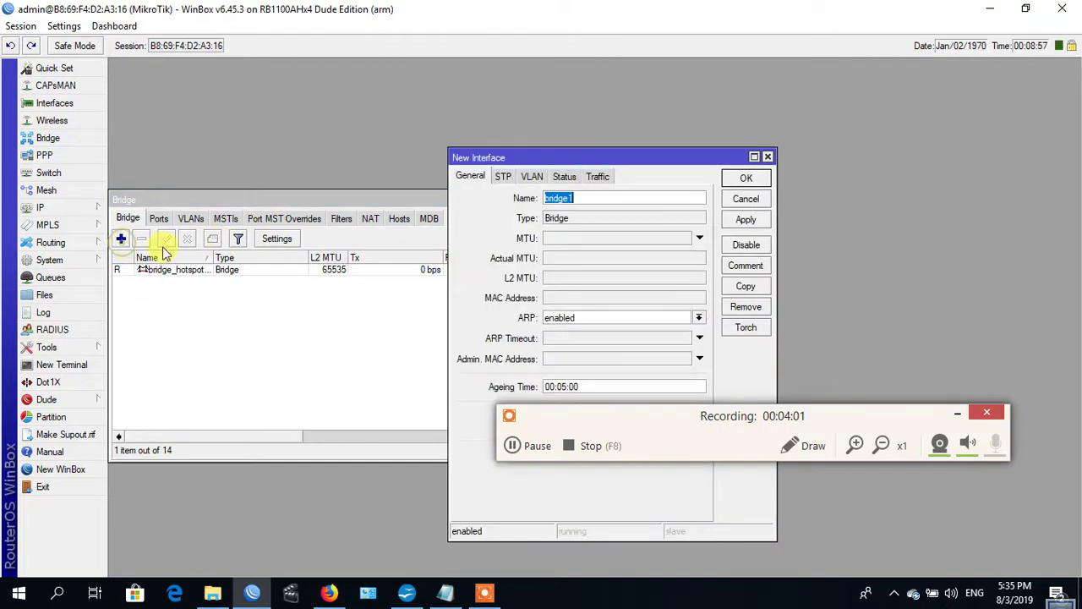
left_click(584, 203)
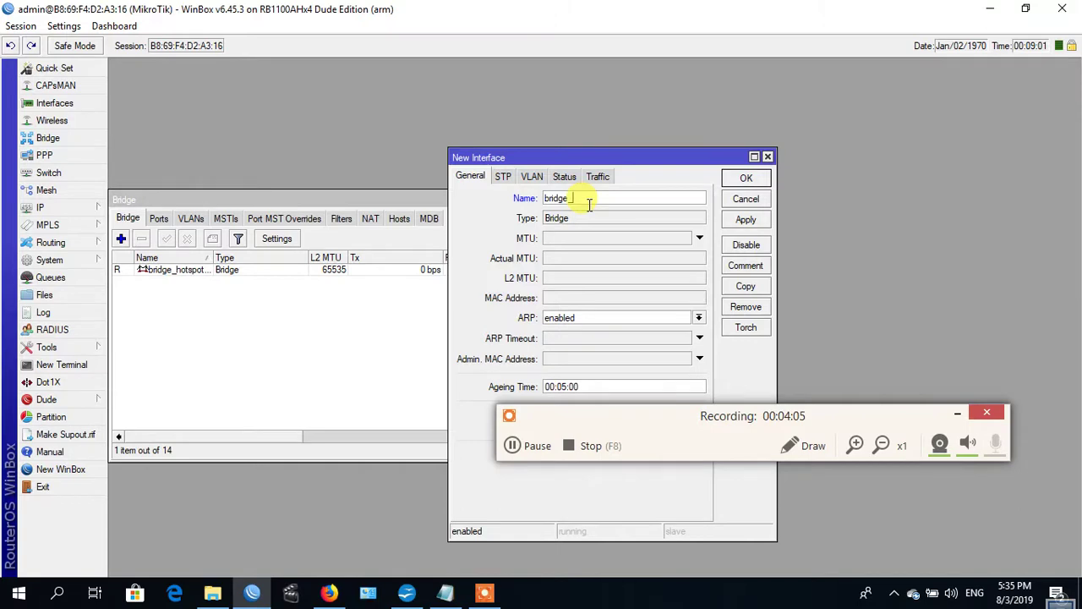
left_click(734, 181)
Step: Enable IGMP snooping, DHCP snooping and DHCP option 82 on bridge_hotspot_pppoe
double_click(159, 287)
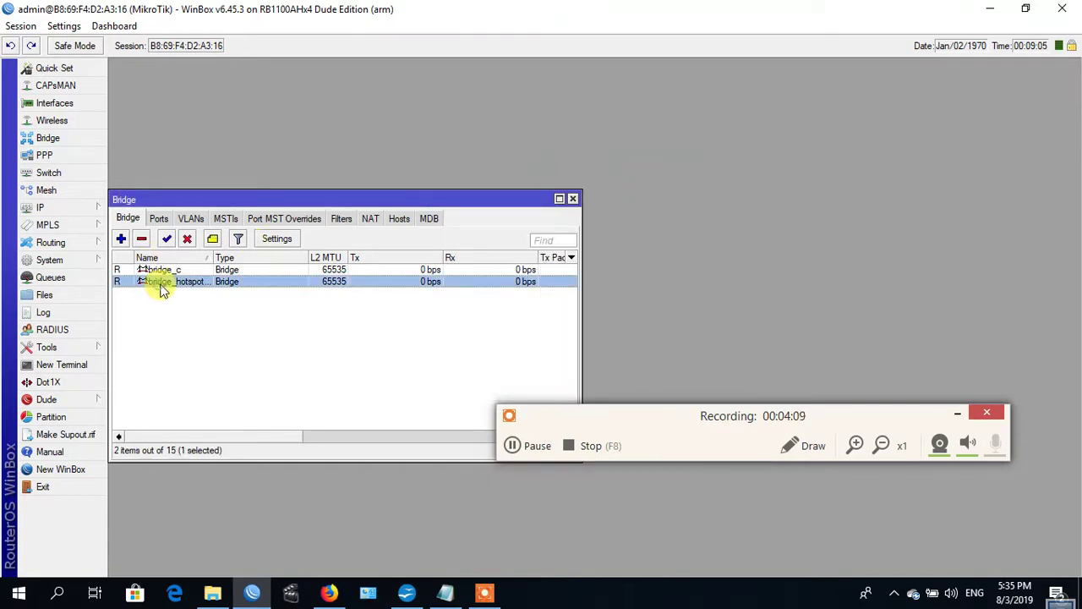
left_click_drag(590, 412, 632, 504)
left_click(563, 412)
left_click(564, 428)
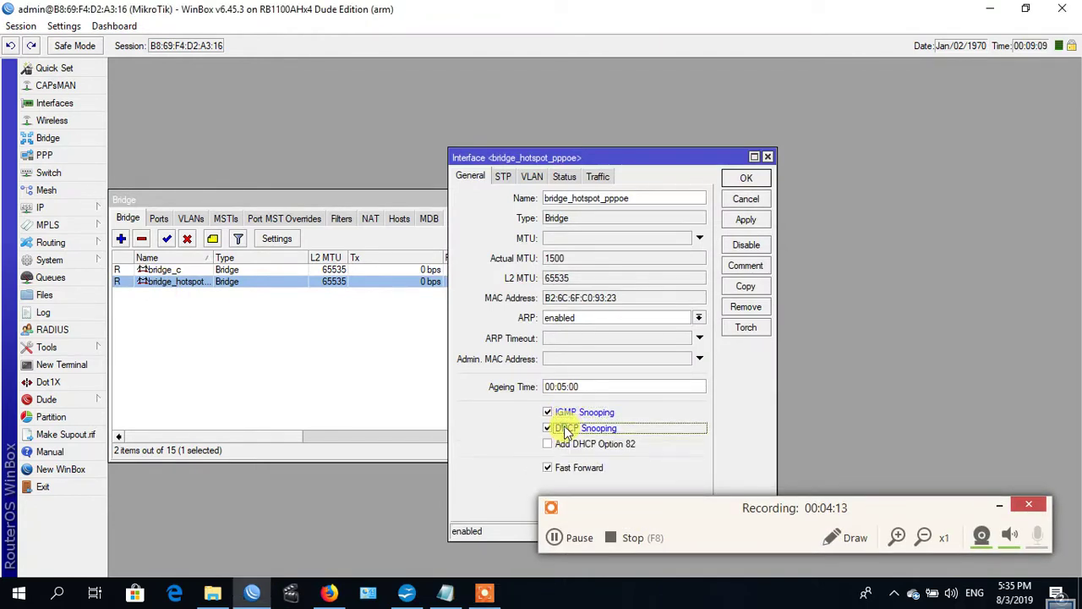
left_click(559, 443)
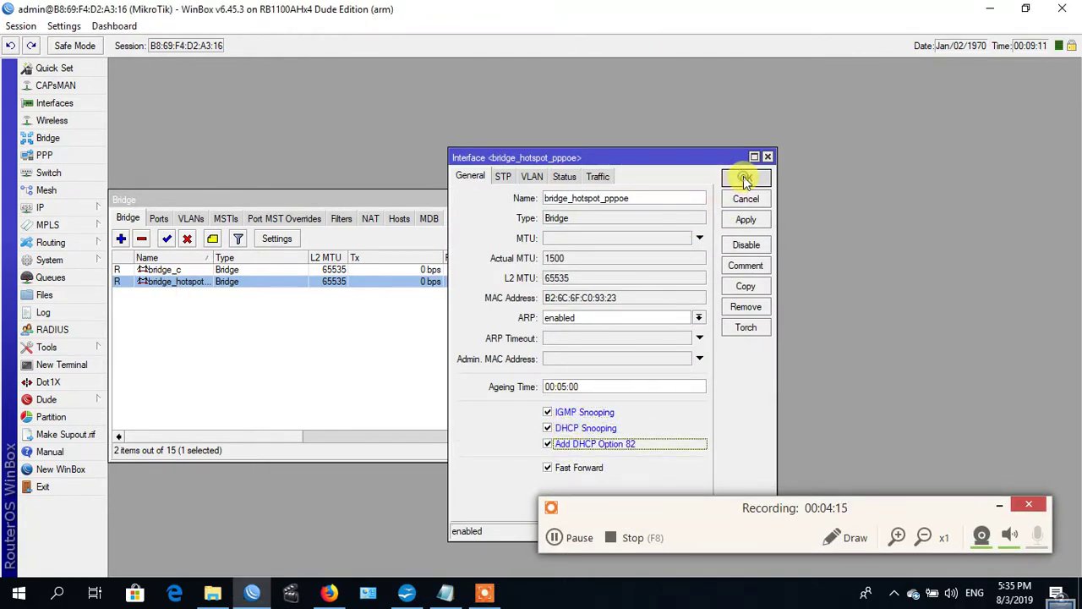
left_click(745, 177)
Step: Enable IGMP snooping, DHCP snooping and DHCP option 82 on bridge_c
double_click(392, 270)
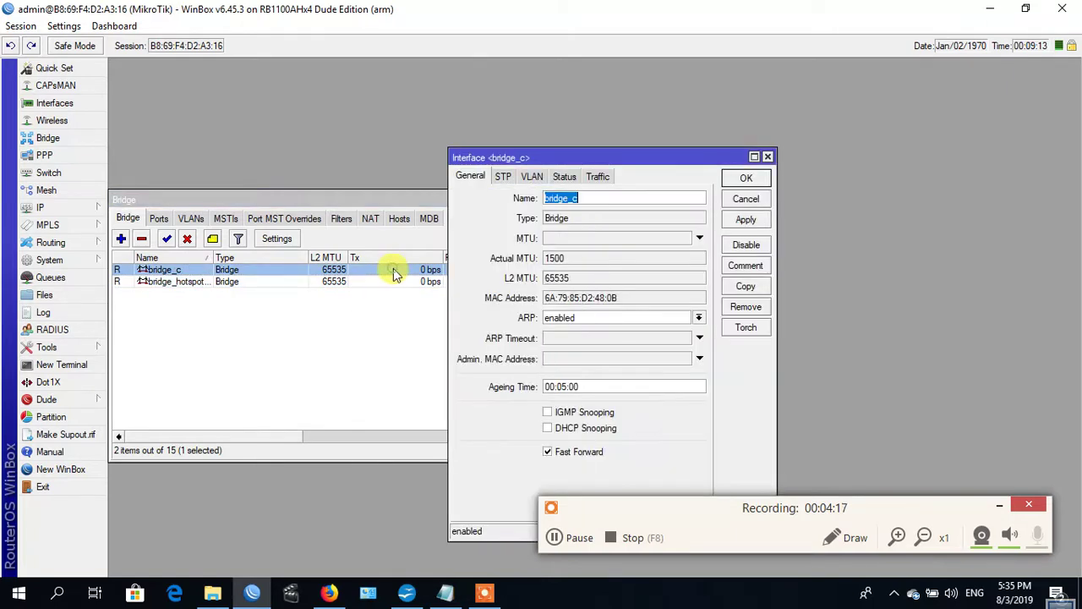
left_click(554, 413)
left_click(550, 428)
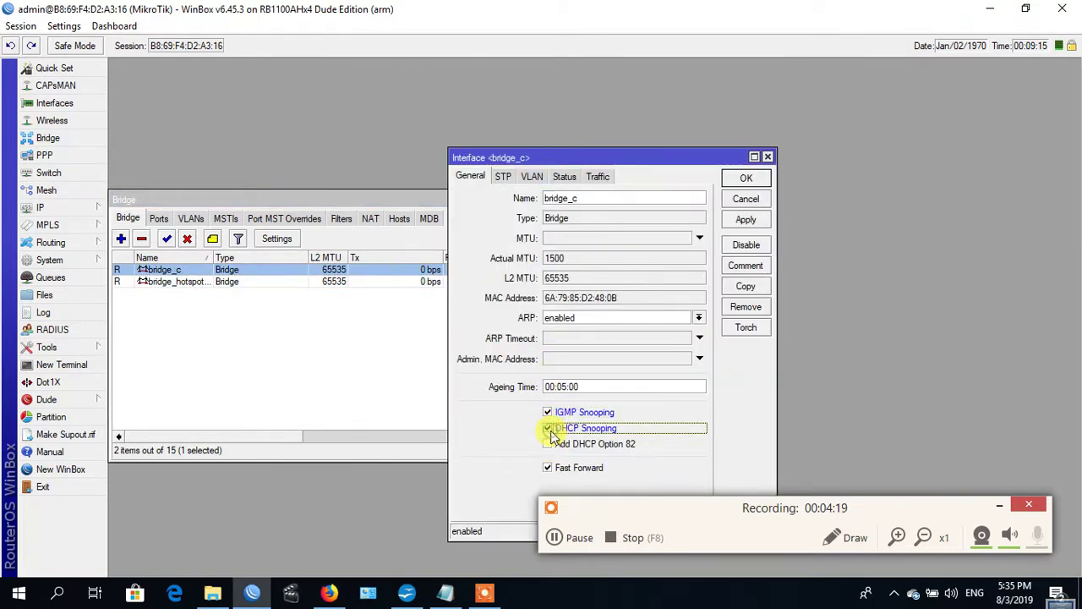
left_click(555, 445)
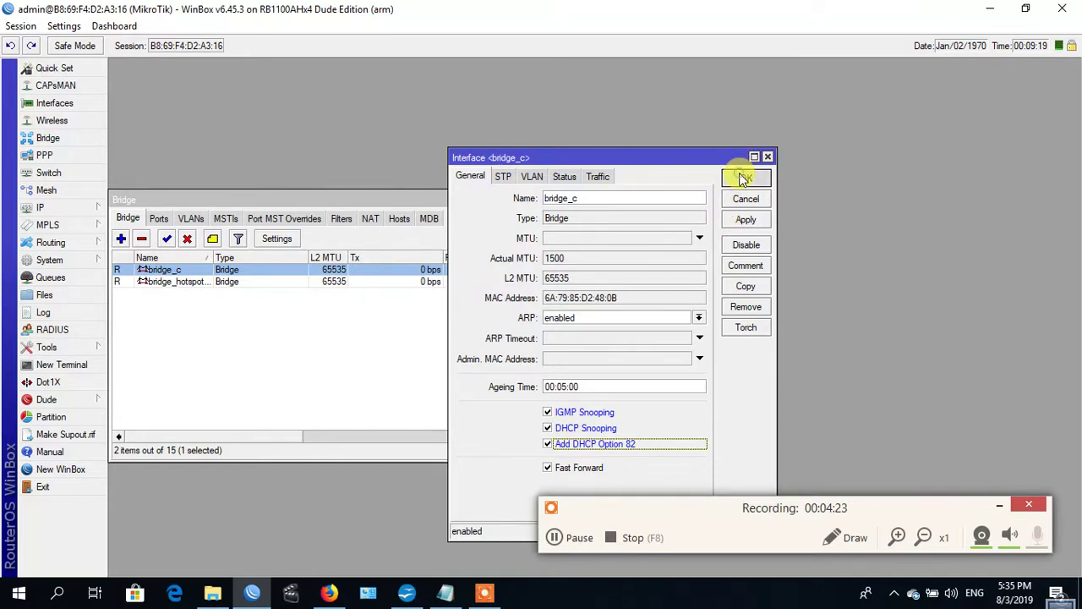
left_click(744, 178)
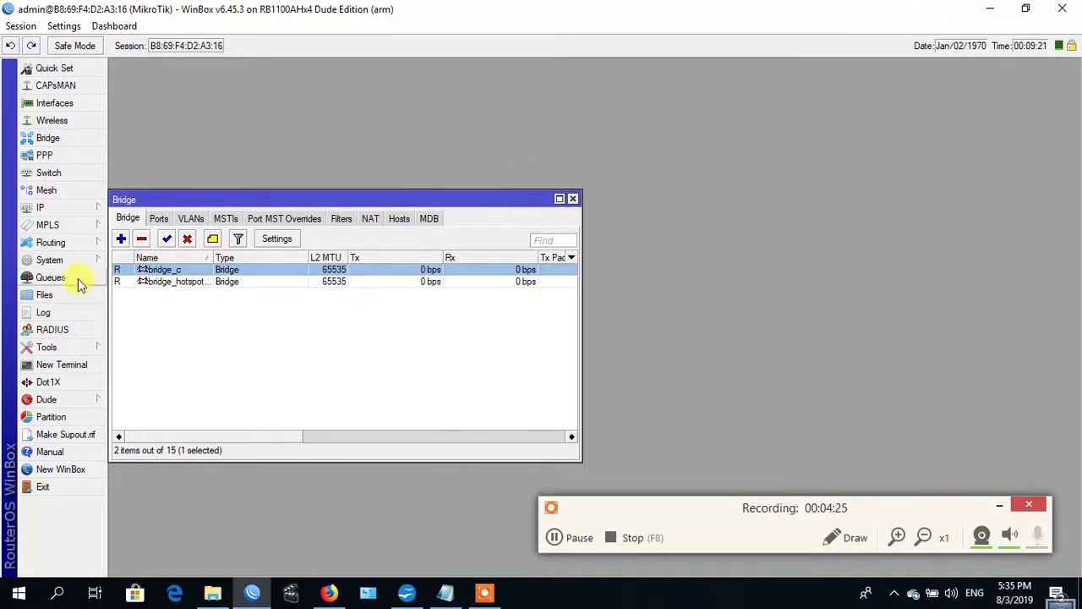
Step: Start a new IP address entry with interface bridge_c
left_click(74, 209)
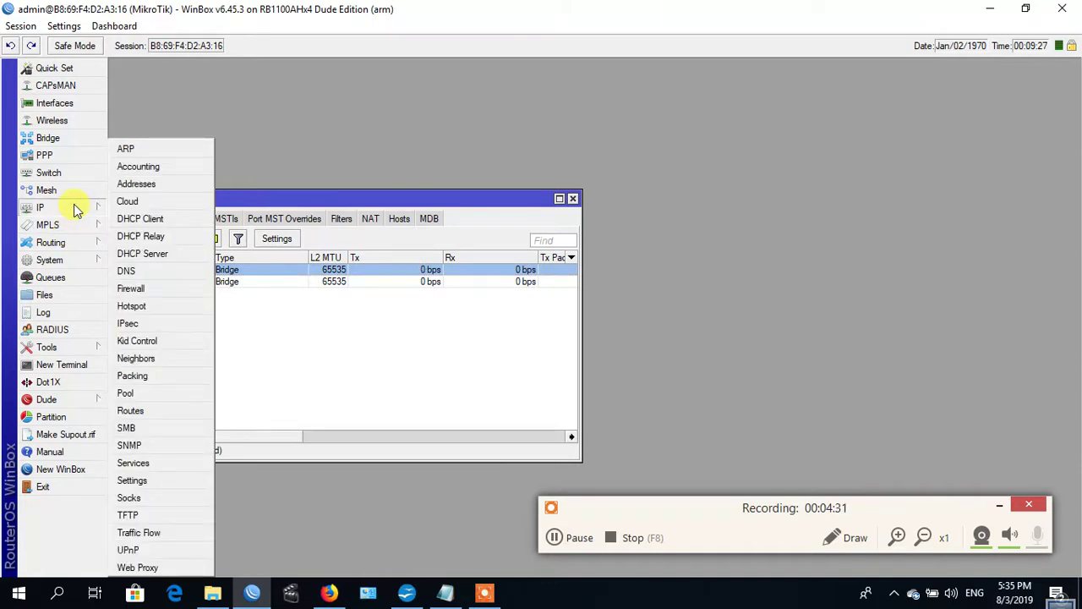
left_click(120, 184)
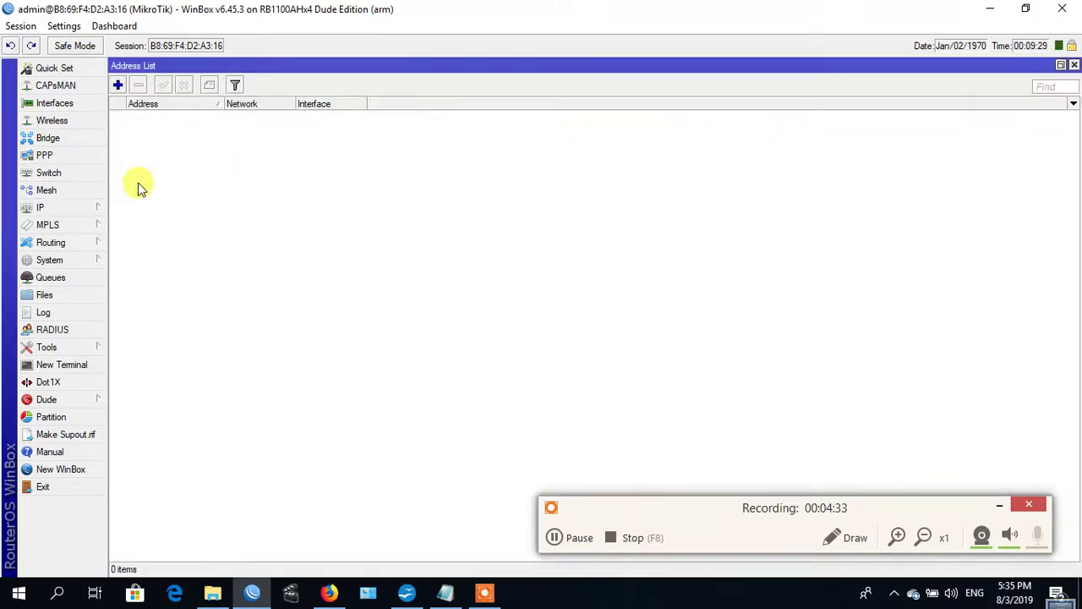
left_click(118, 84)
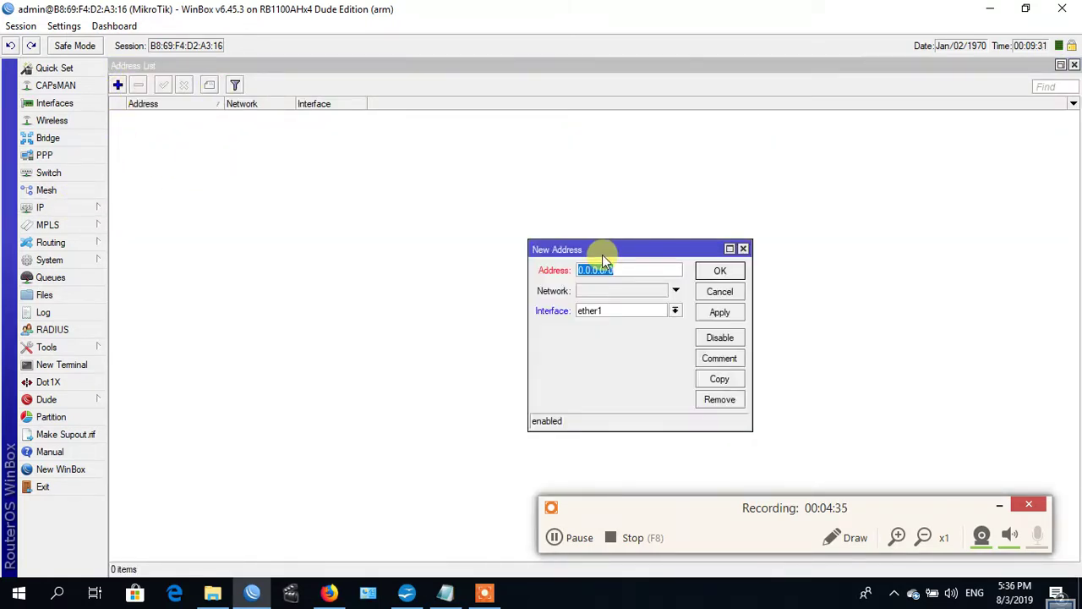
left_click(652, 310)
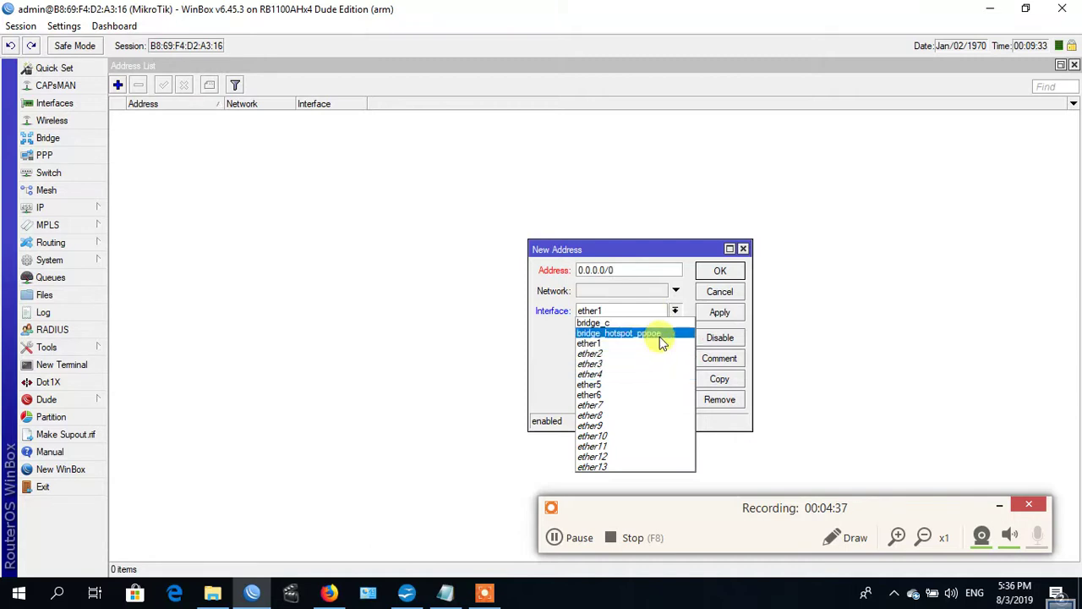
left_click(665, 323)
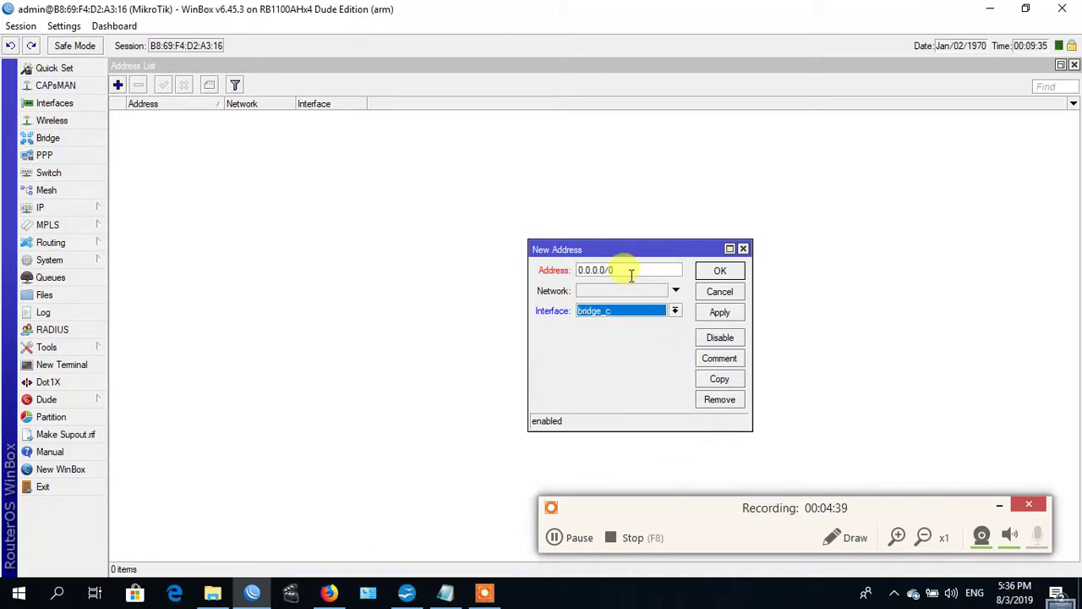
Step: Copy the router address 192.168.87.1/24 from the Notepad IP notes
left_click(445, 592)
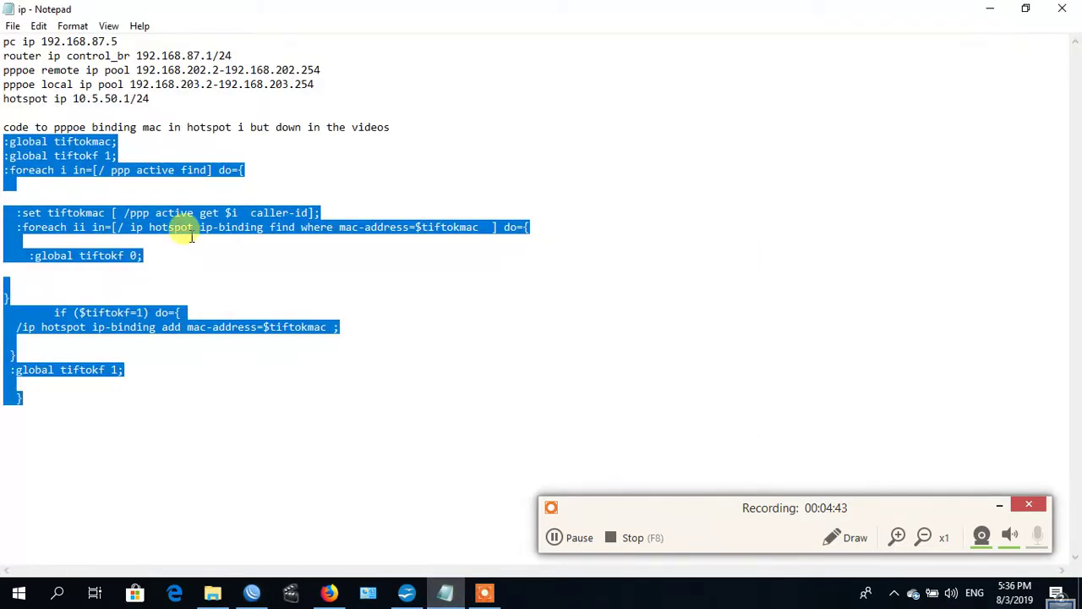
left_click(180, 181)
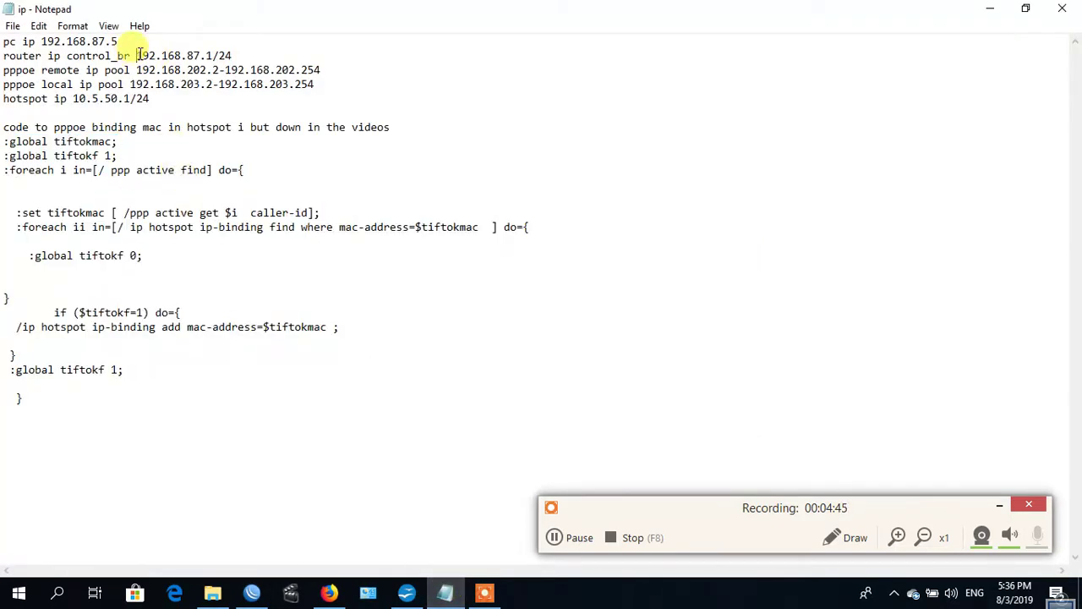
left_click_drag(138, 55, 240, 54)
key("ctrl+c")
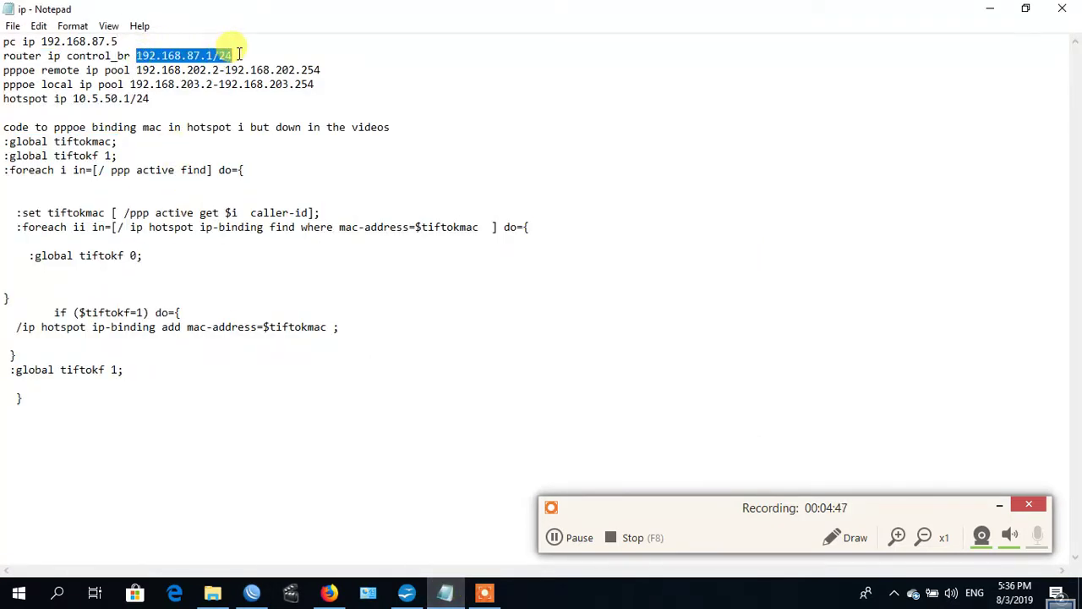
Step: Paste 192.168.87.1/24 as the bridge_c address, then apply and confirm it
left_click(252, 592)
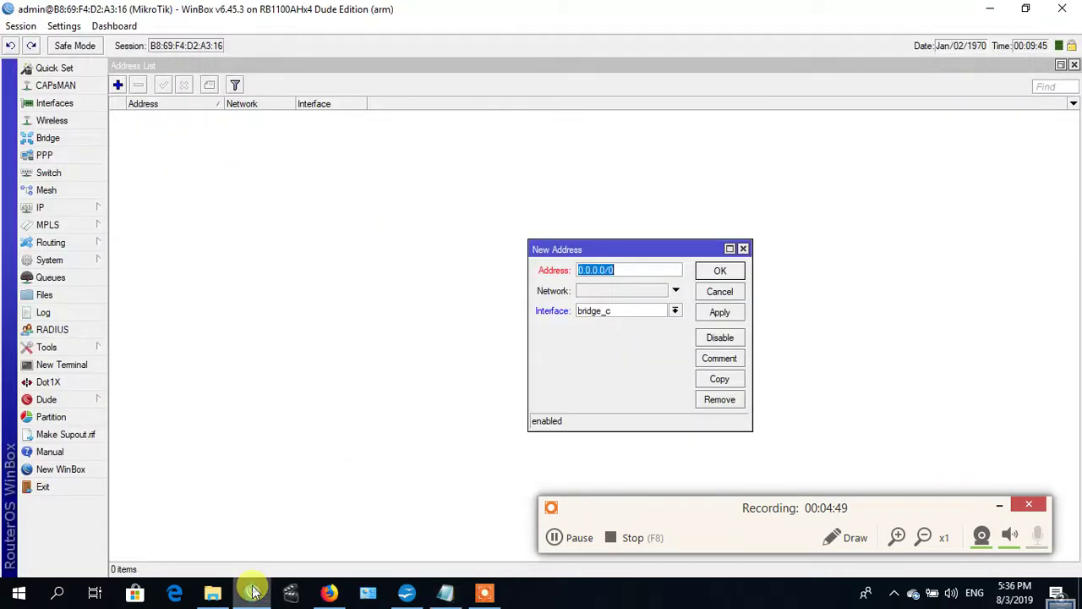
key("ctrl+v")
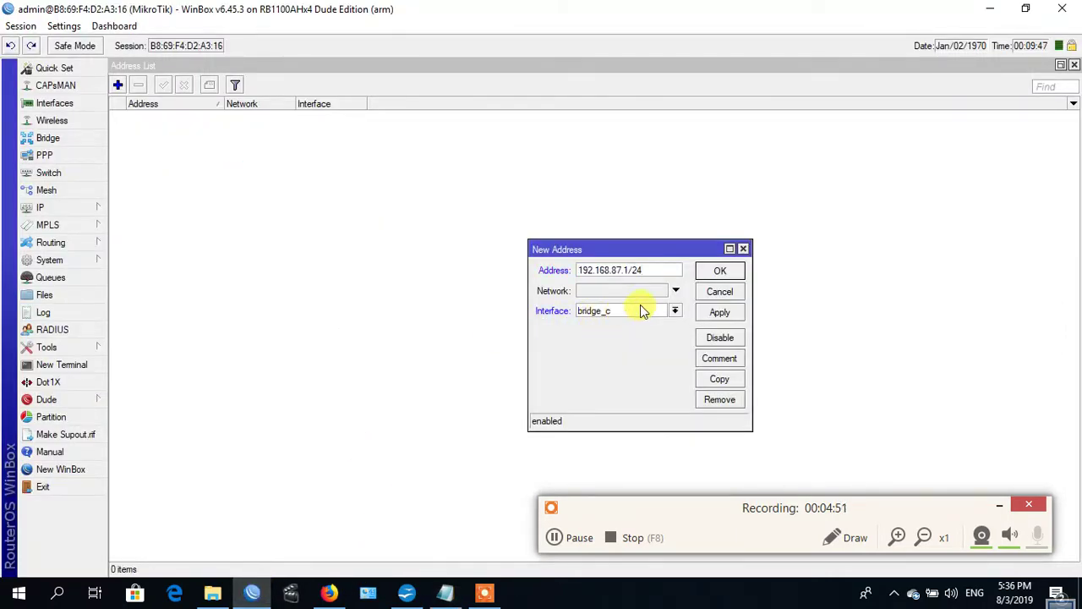
left_click(716, 311)
left_click(715, 271)
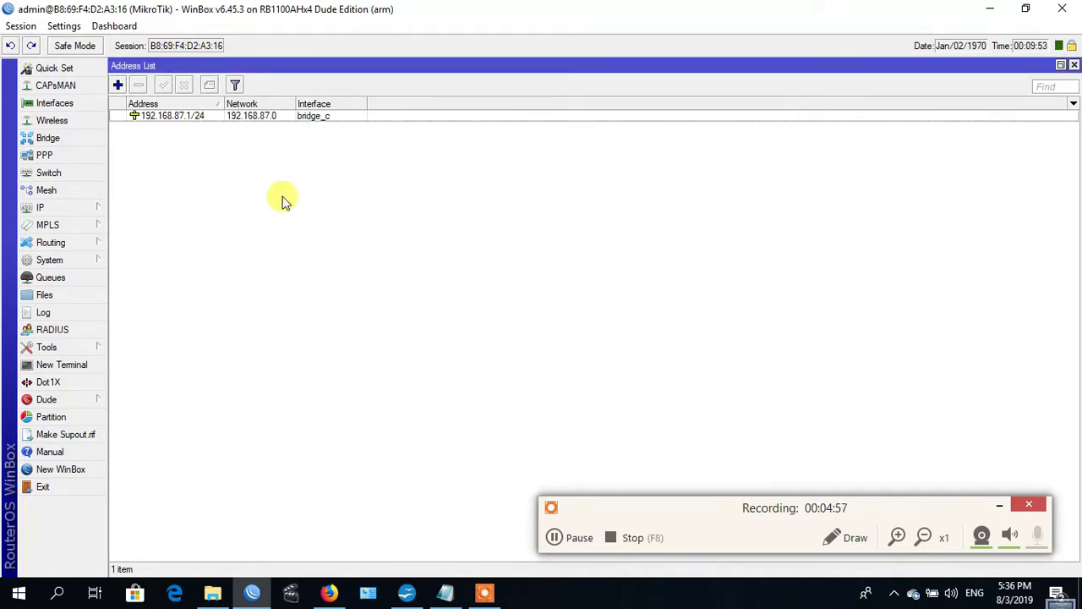
Step: Add a RADIUS server for ppp and hotspot with address 192.168.87.1
left_click(52, 330)
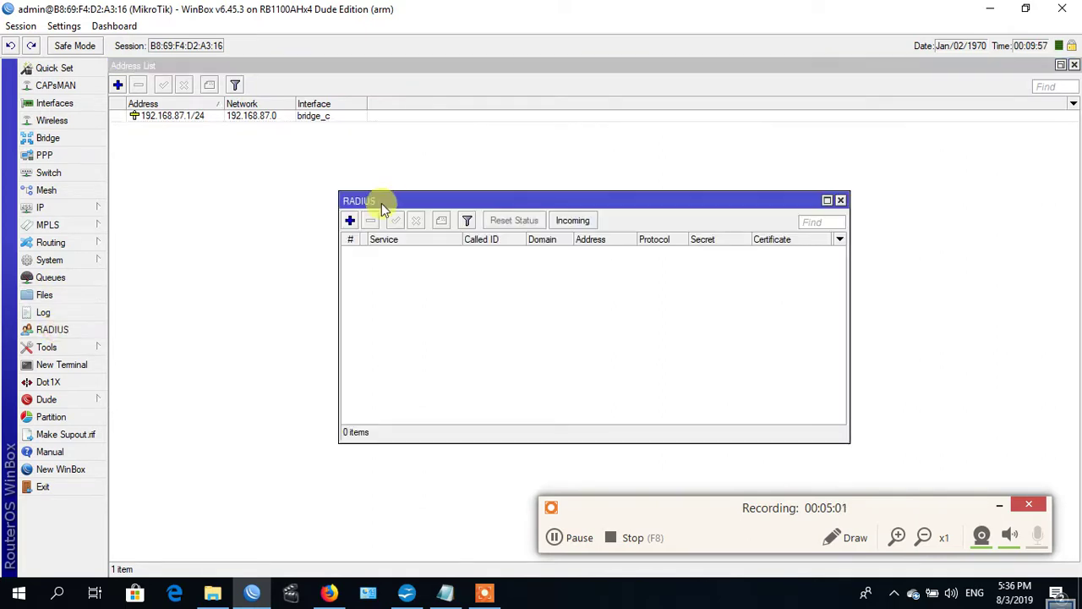
left_click(350, 221)
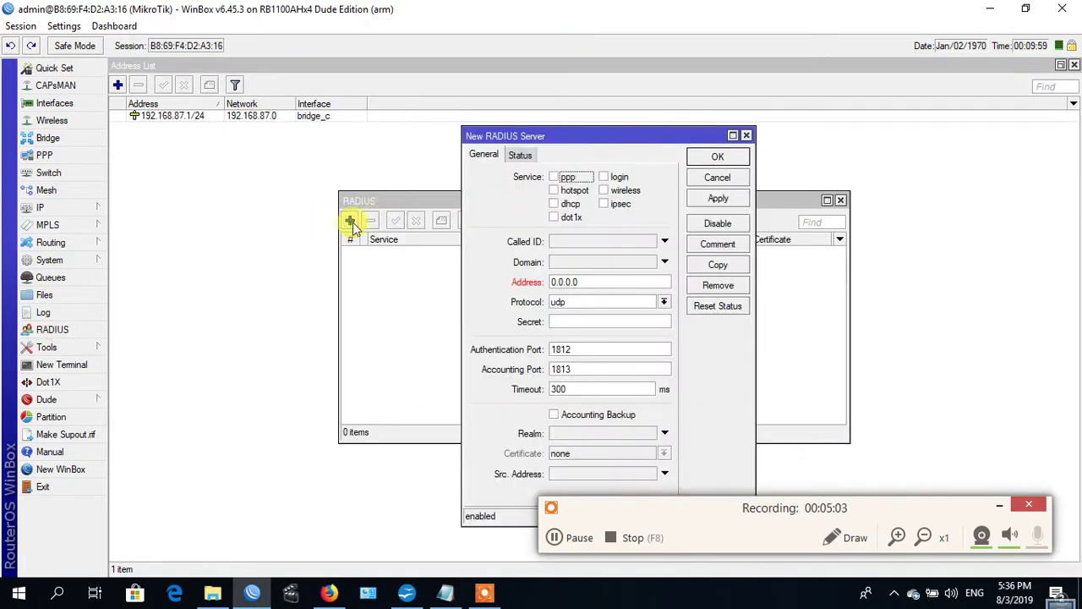
left_click(563, 176)
left_click(565, 191)
double_click(600, 283)
type("192.168.87.1")
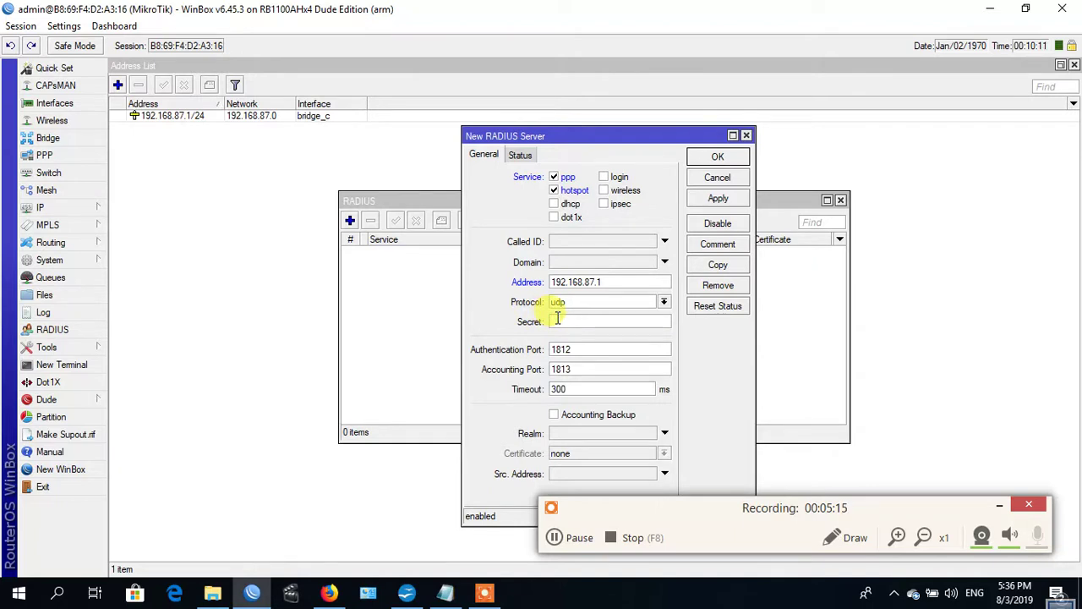
Step: Enter the RADIUS shared secret and save the server
left_click(38, 27)
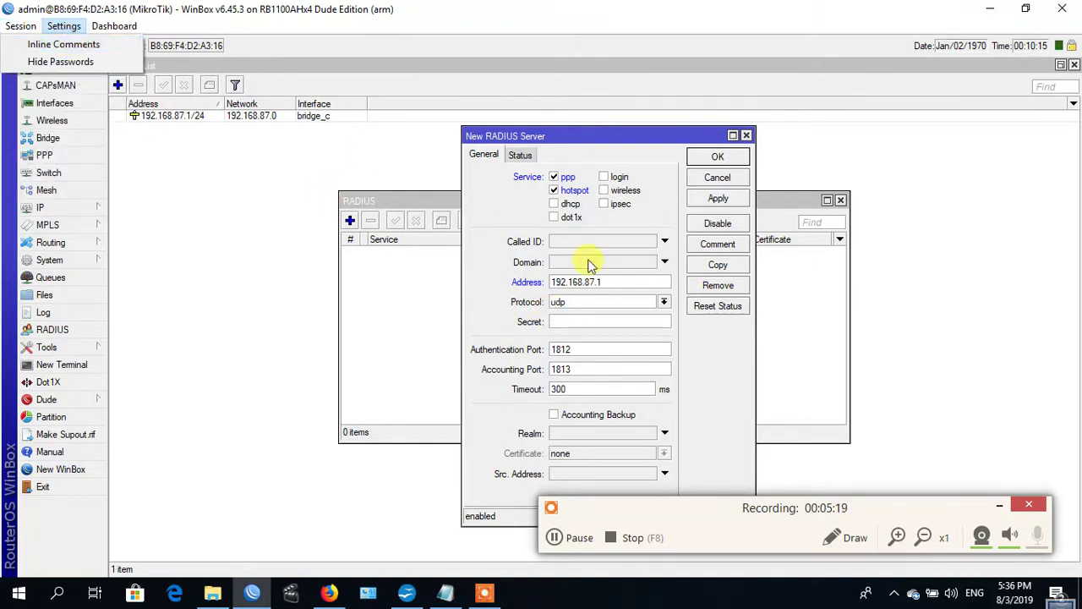
left_click(596, 320)
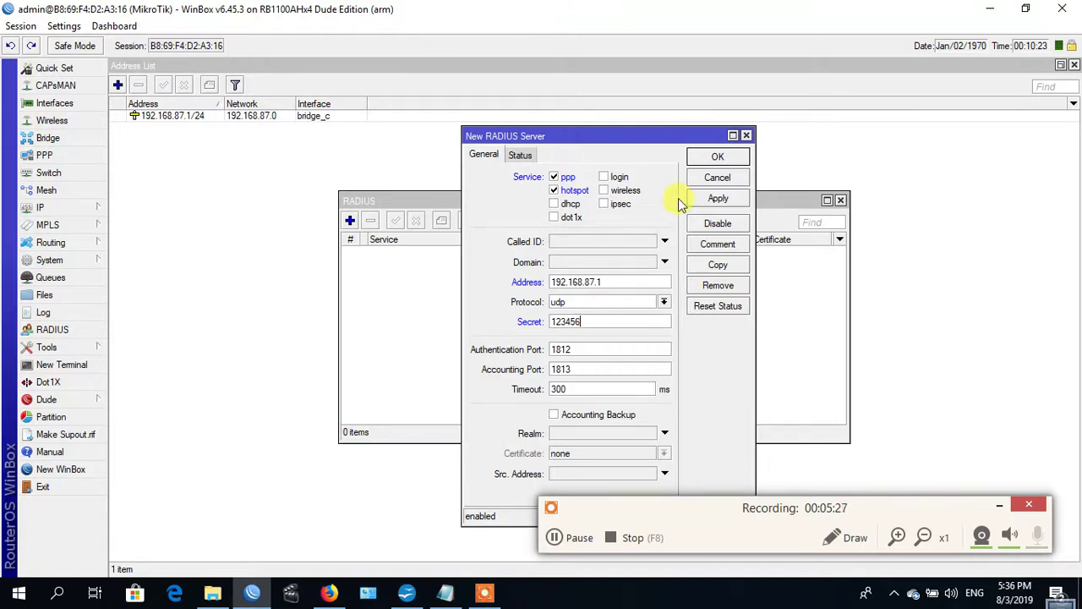
left_click(711, 198)
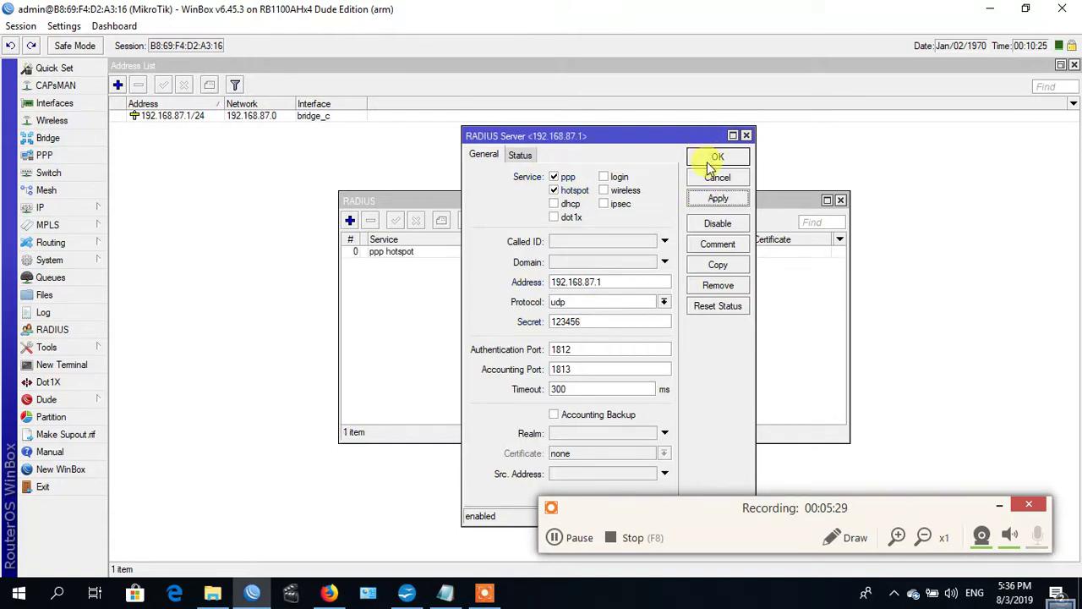
left_click(711, 161)
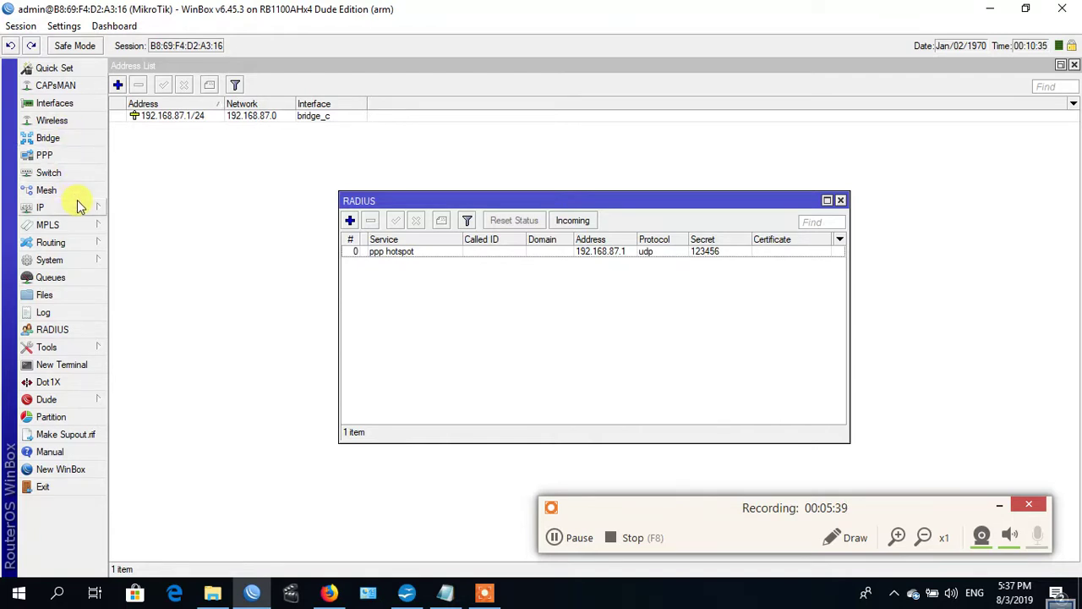
left_click(77, 203)
Step: Open the Hotspot window and launch its setup wizard
left_click(169, 305)
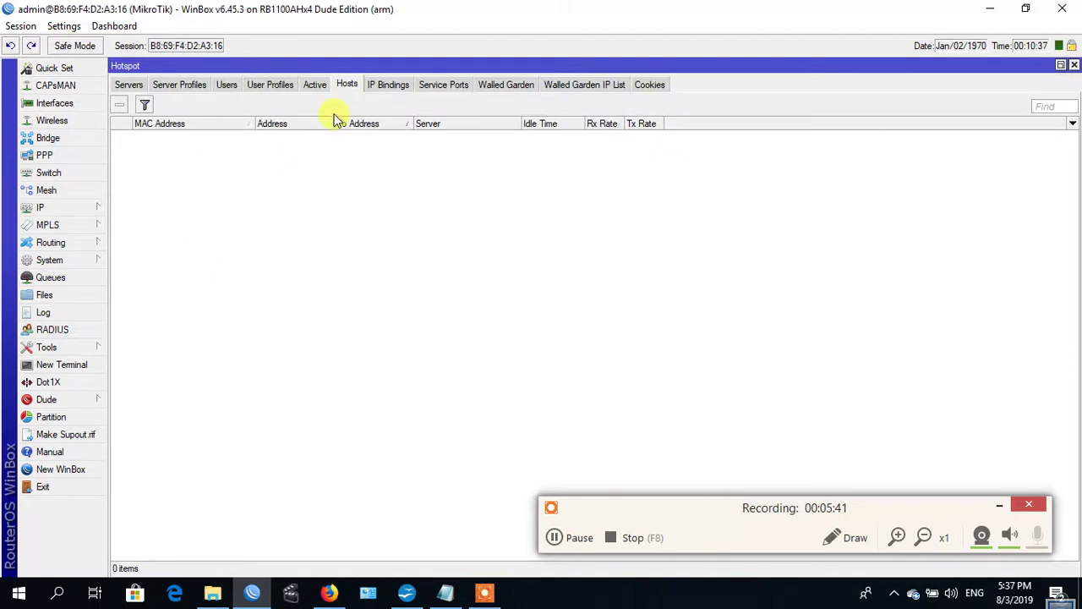
left_click(127, 83)
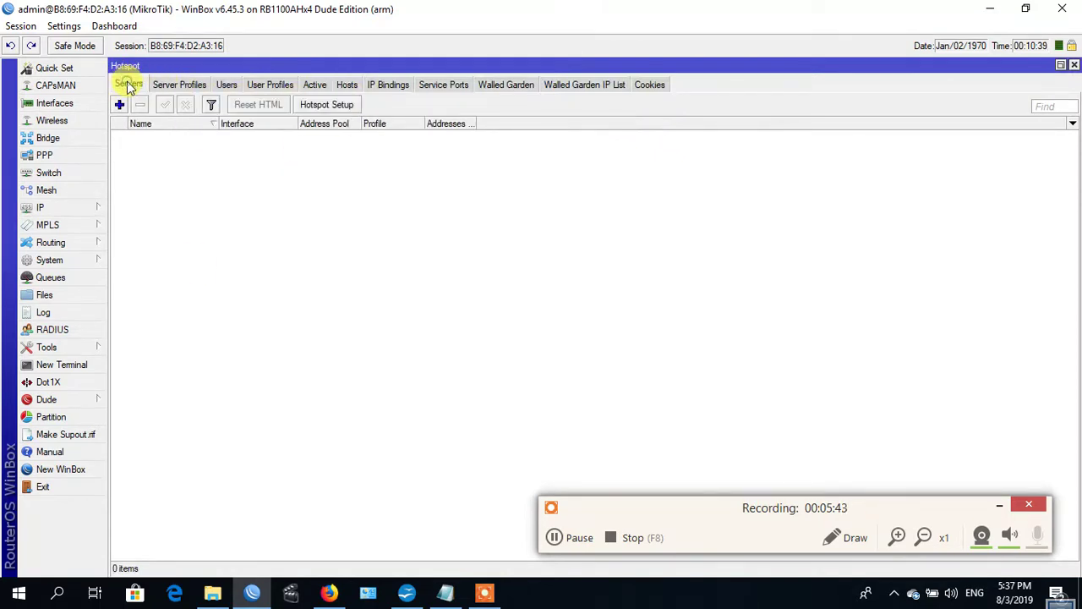
left_click(353, 105)
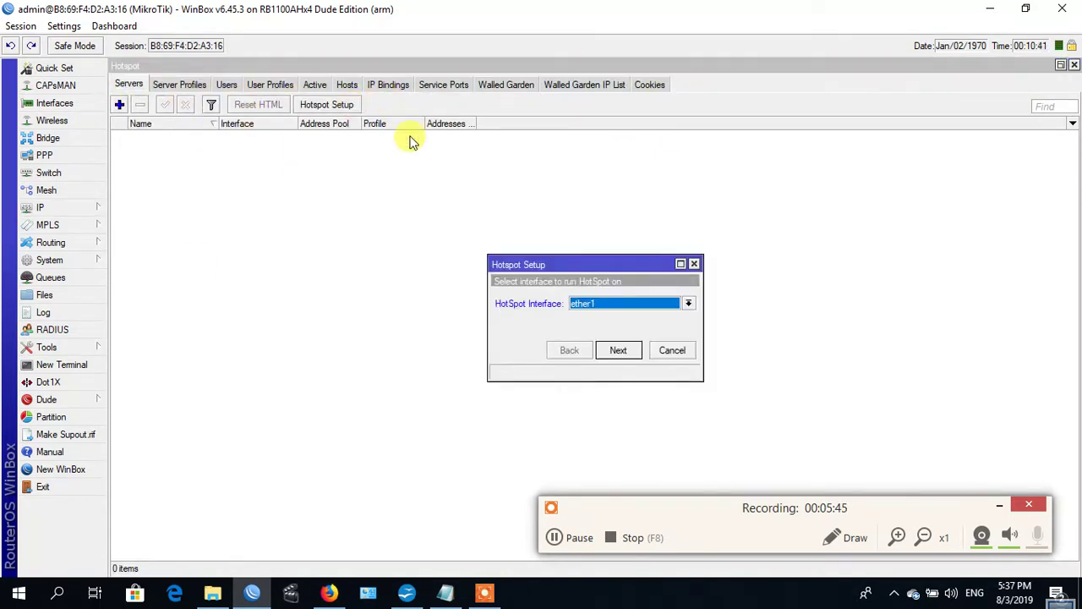
left_click(672, 350)
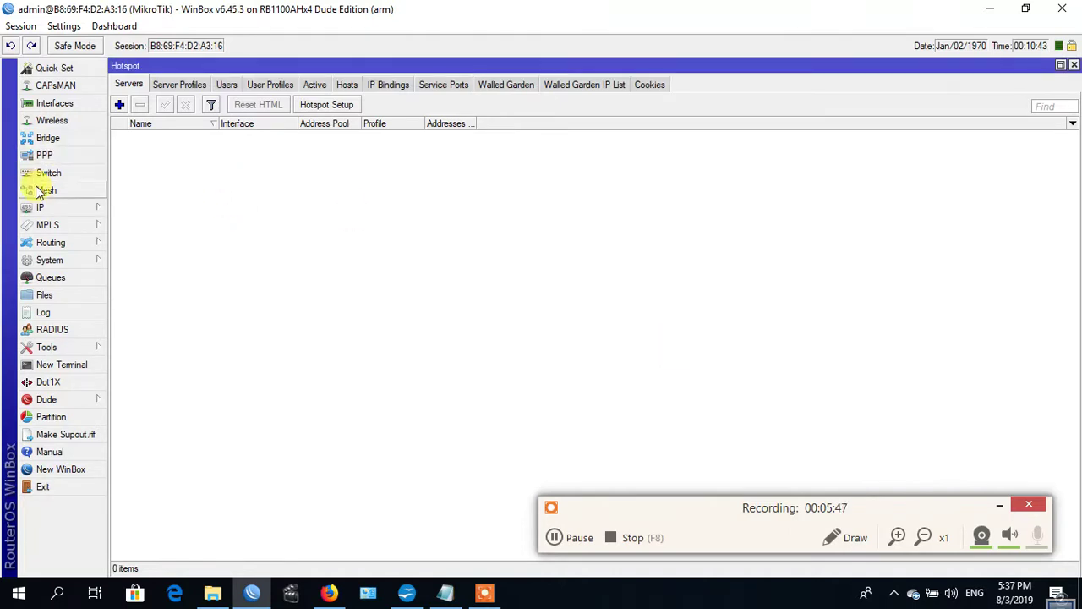
Step: Set the DNS servers to 8.8.8.8 and 8.8.4.4 and save
left_click(75, 209)
left_click(174, 272)
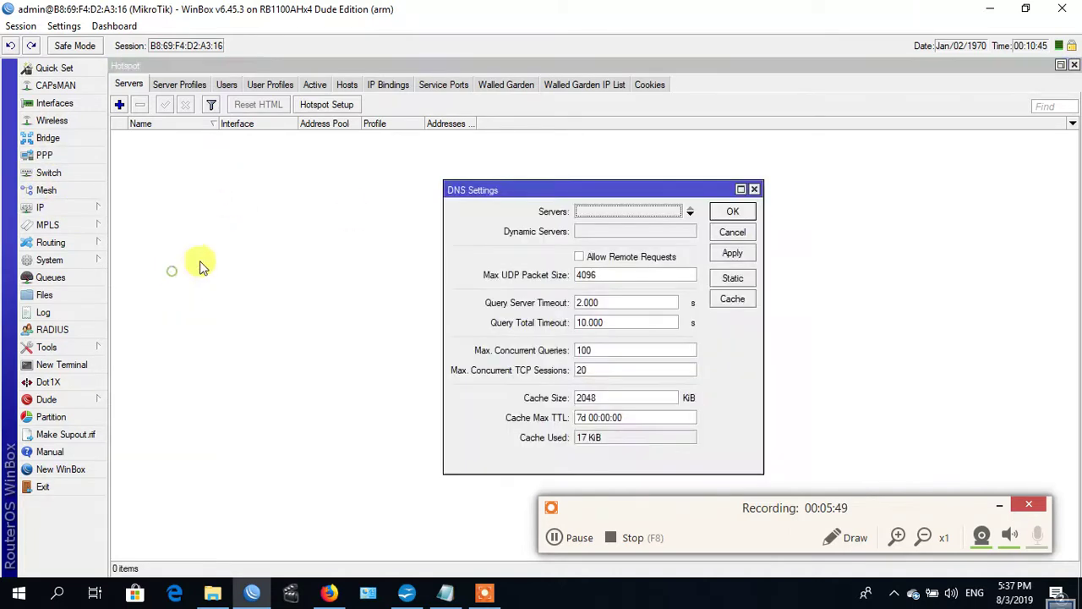
left_click(690, 211)
left_click(691, 211)
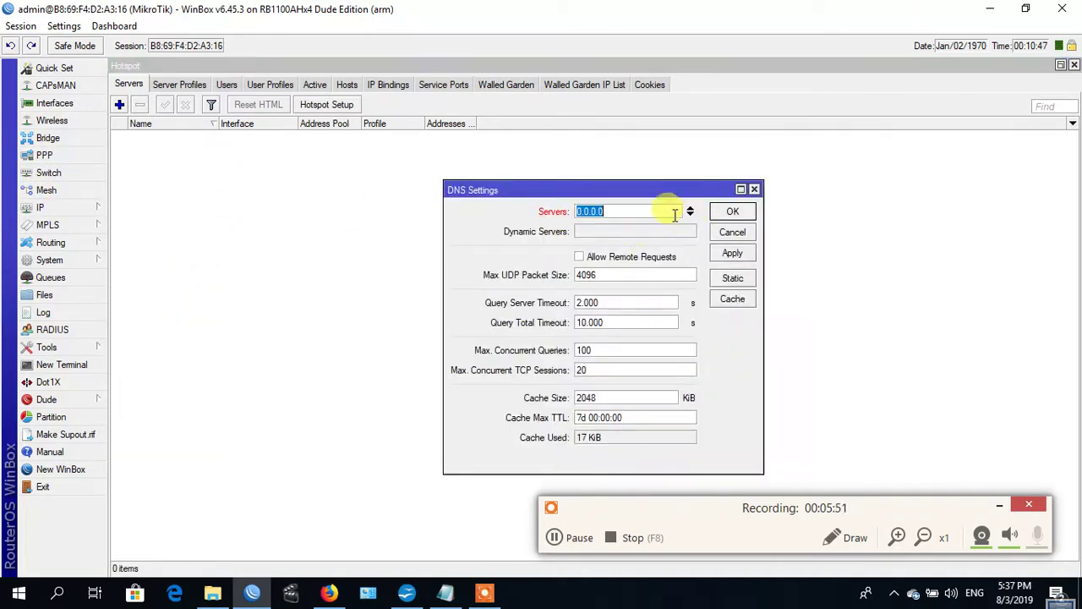
type("8.8.8.8")
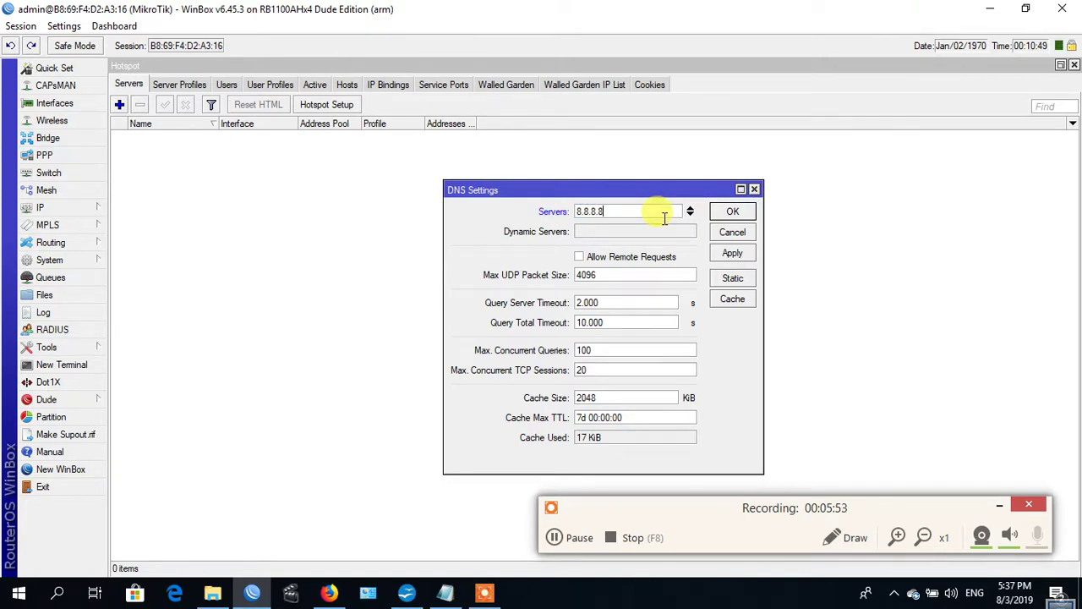
left_click(689, 212)
type("8.8.4.4")
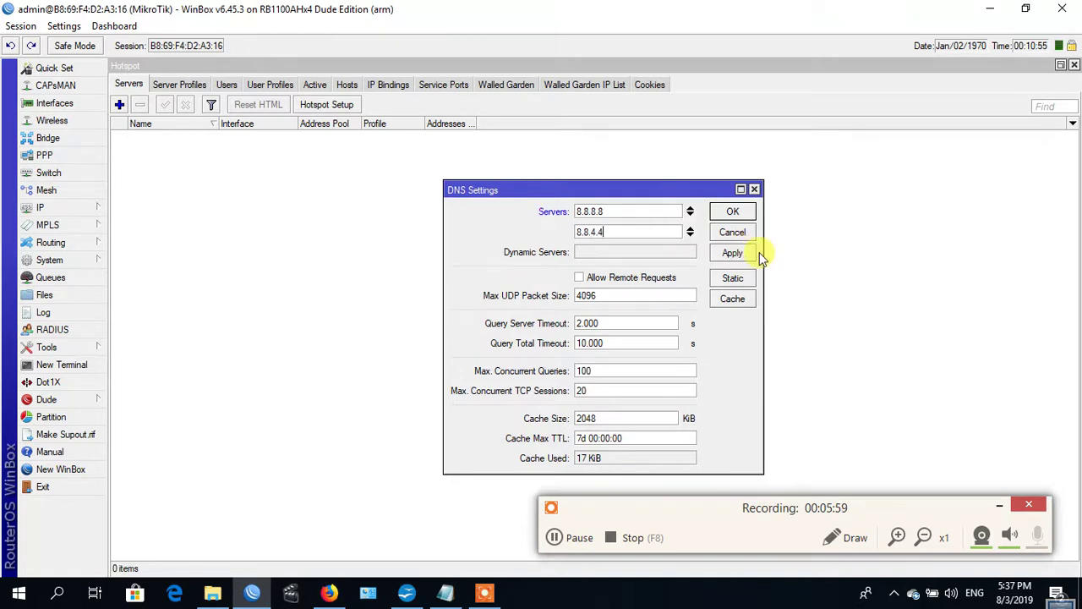
left_click(747, 214)
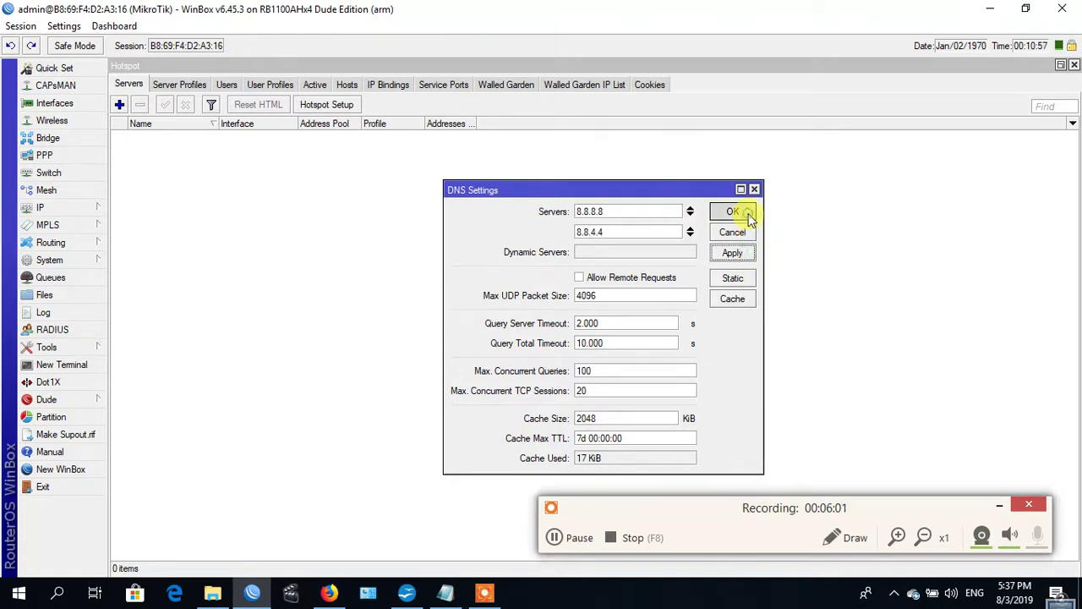
Step: Add address 192.168.160.5/24 on ether5 in the Address List and save it
left_click(79, 209)
left_click(146, 181)
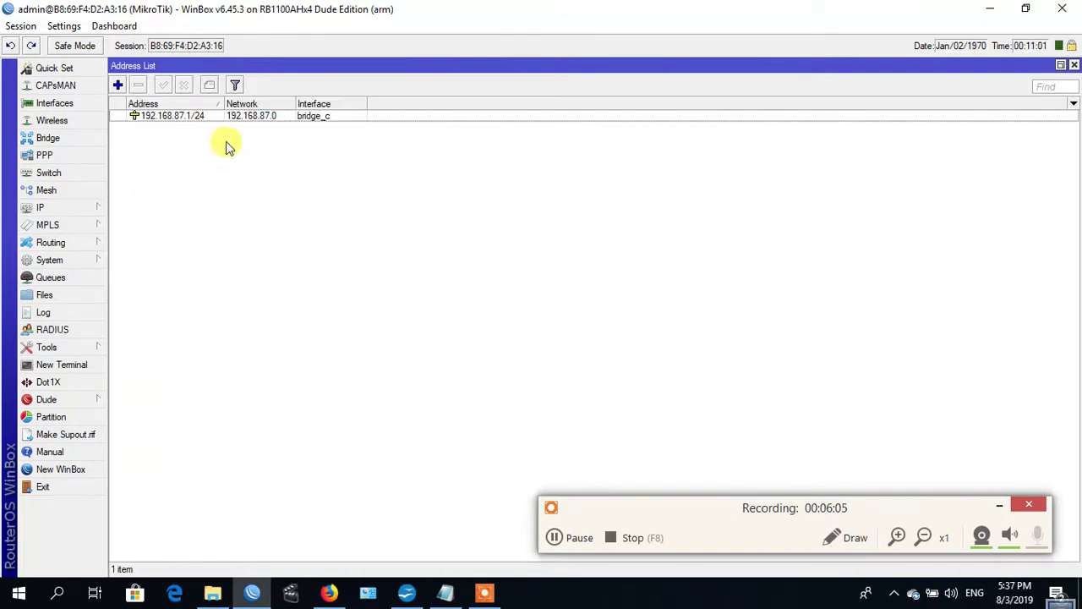
left_click(117, 85)
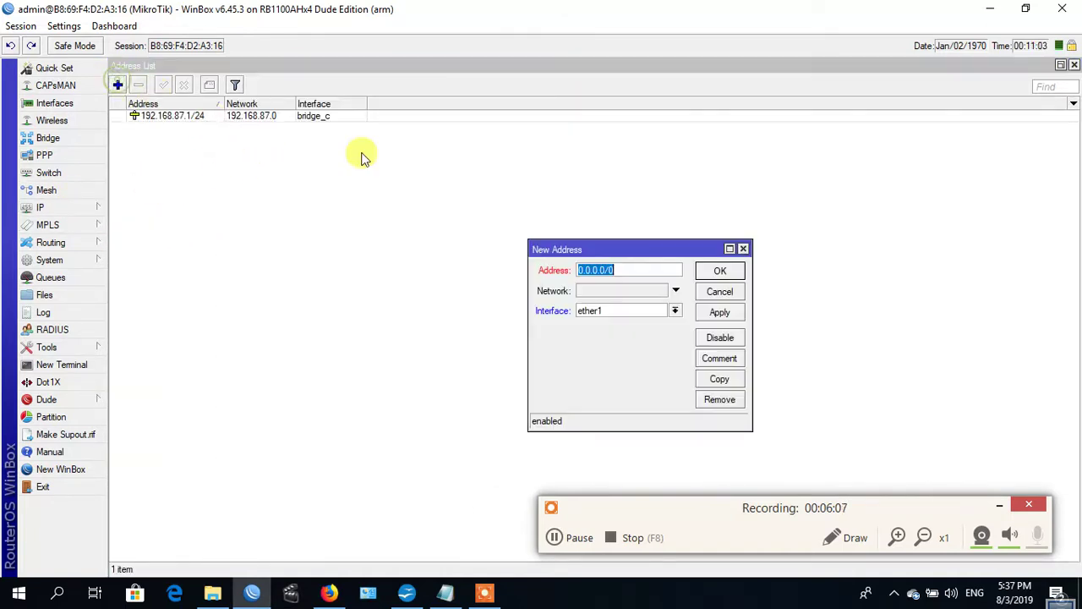
left_click(675, 312)
left_click(623, 383)
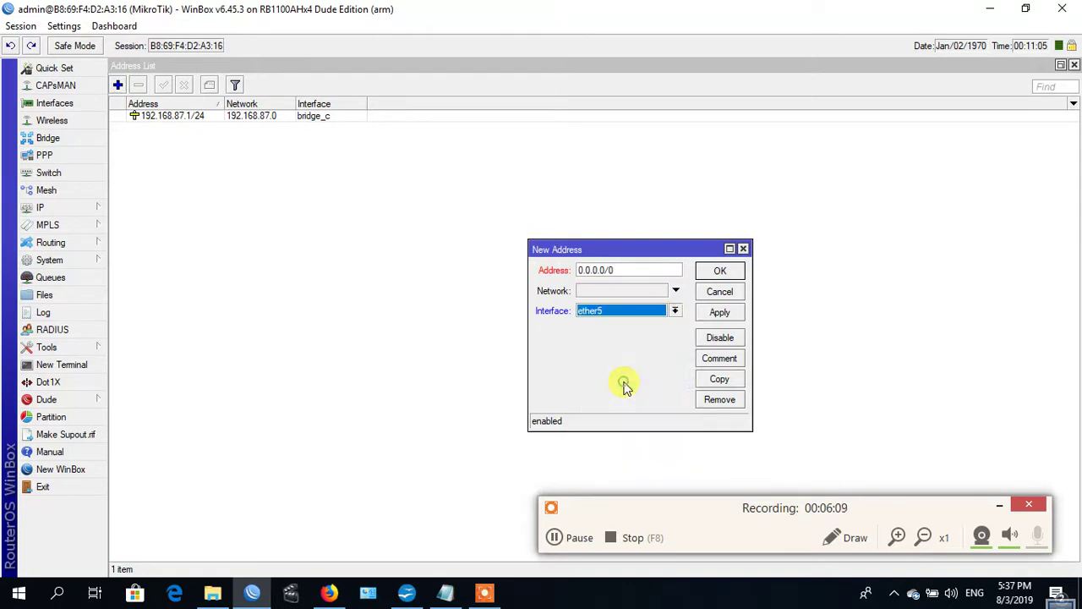
left_click(600, 270)
type("192.168.160.5")
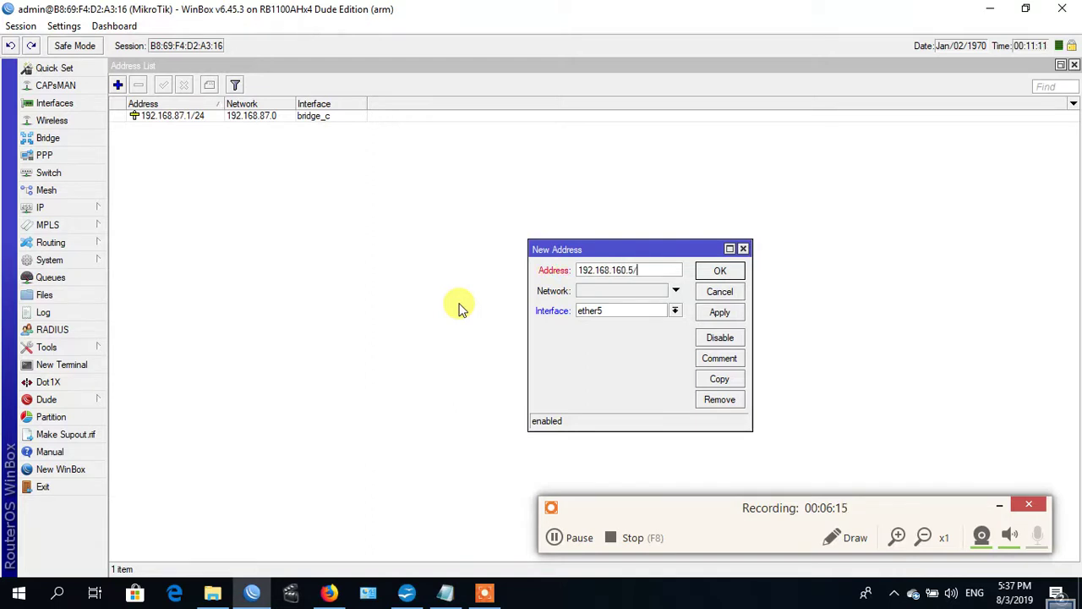
type("/24")
double_click(615, 271)
key("ctrl+c")
left_click(720, 312)
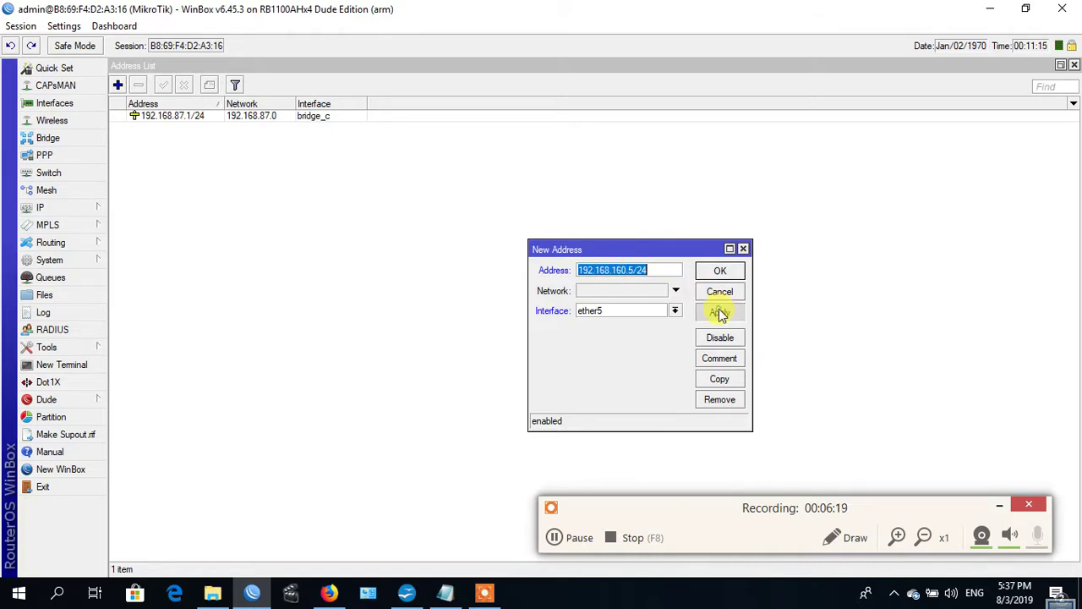
left_click(720, 272)
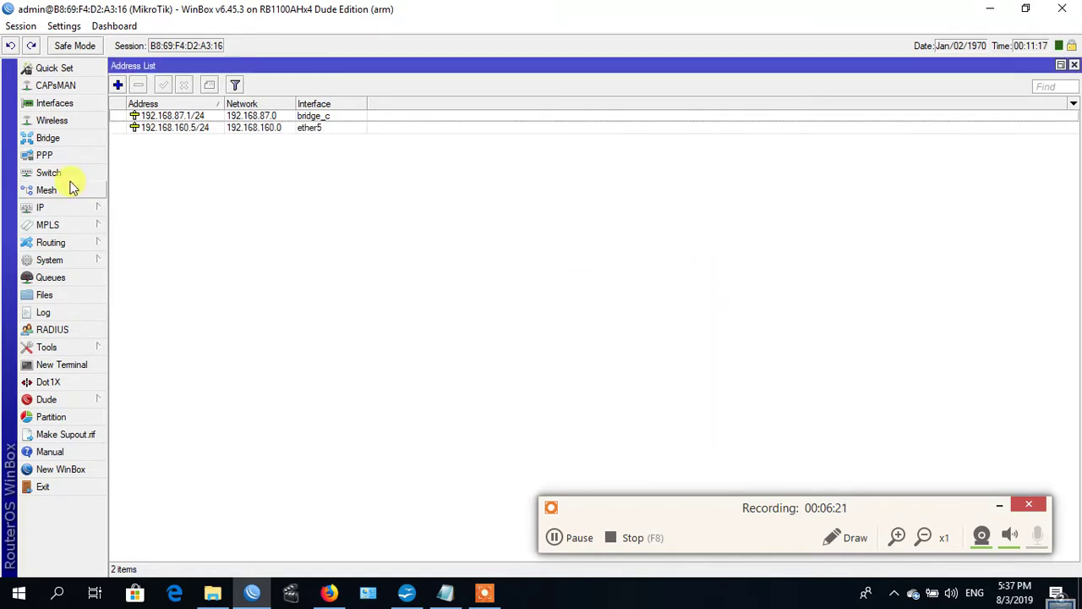
left_click(74, 207)
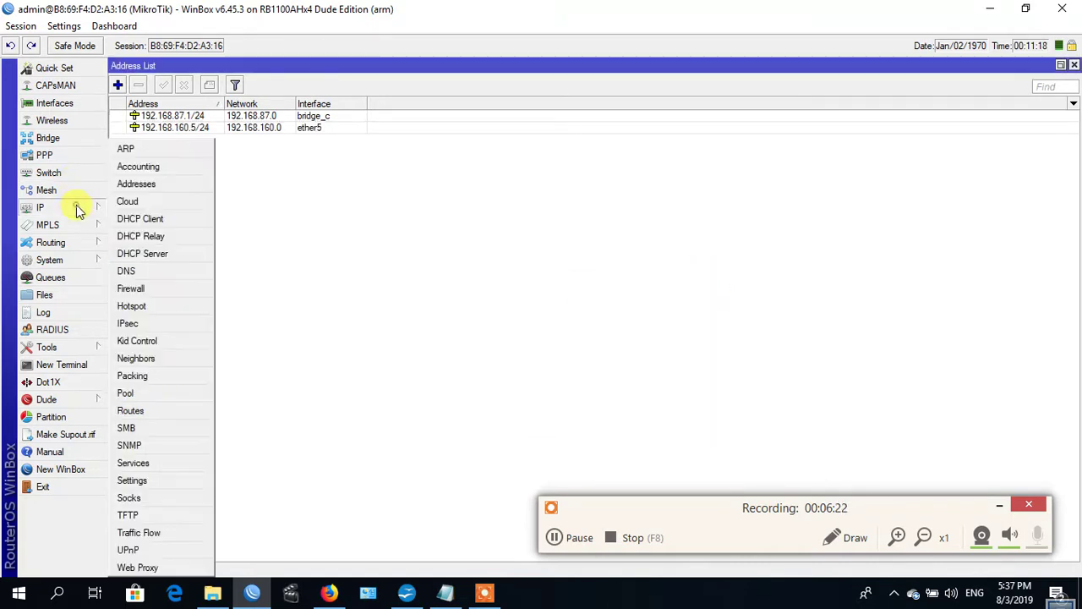
Step: Create a new srcnat NAT rule with the action set to masquerade
left_click(161, 287)
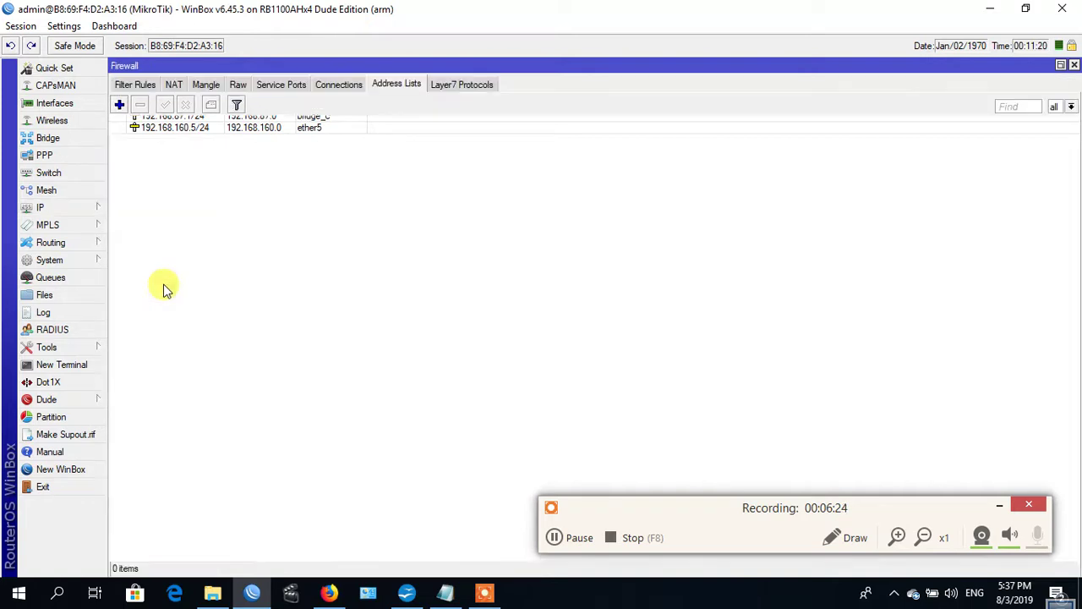
left_click(173, 86)
left_click(119, 104)
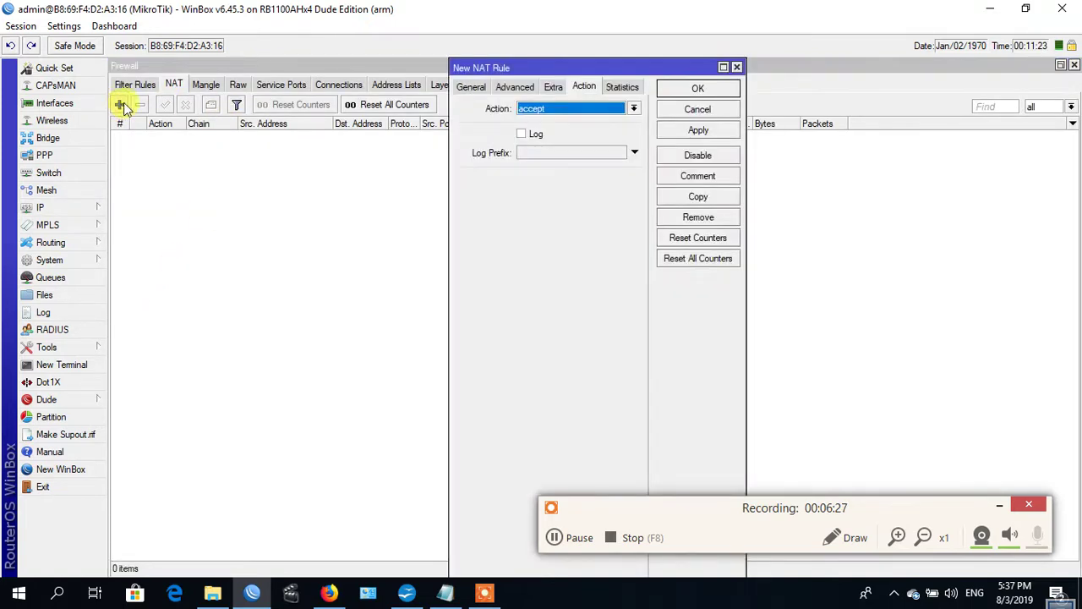
left_click(549, 109)
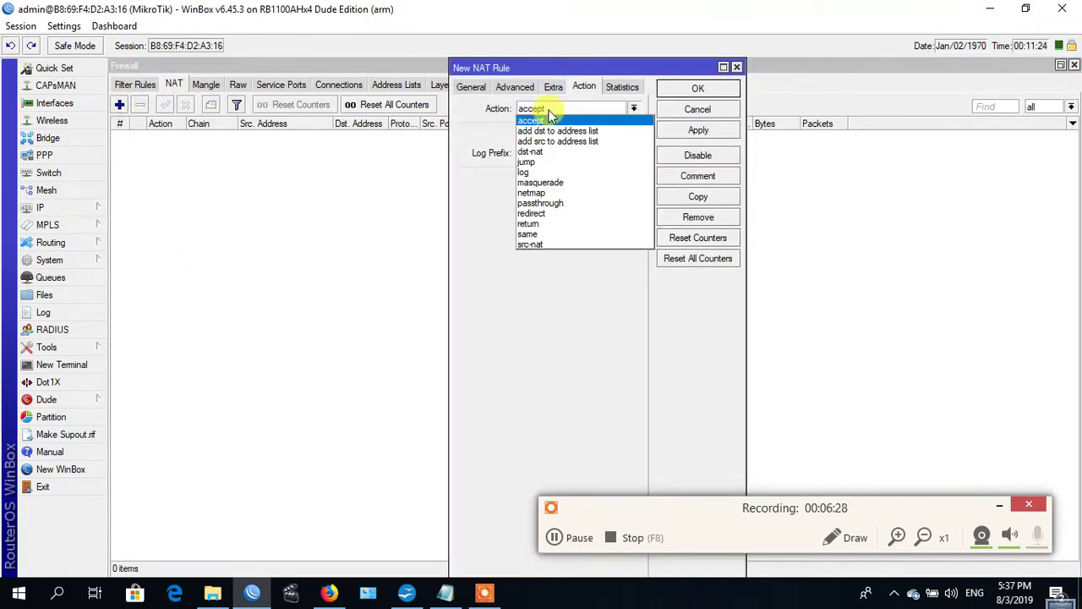
left_click(560, 182)
Step: Give the rule Src. Address 192.168.160.0/24 and the comment 'wan', then close it
left_click(481, 88)
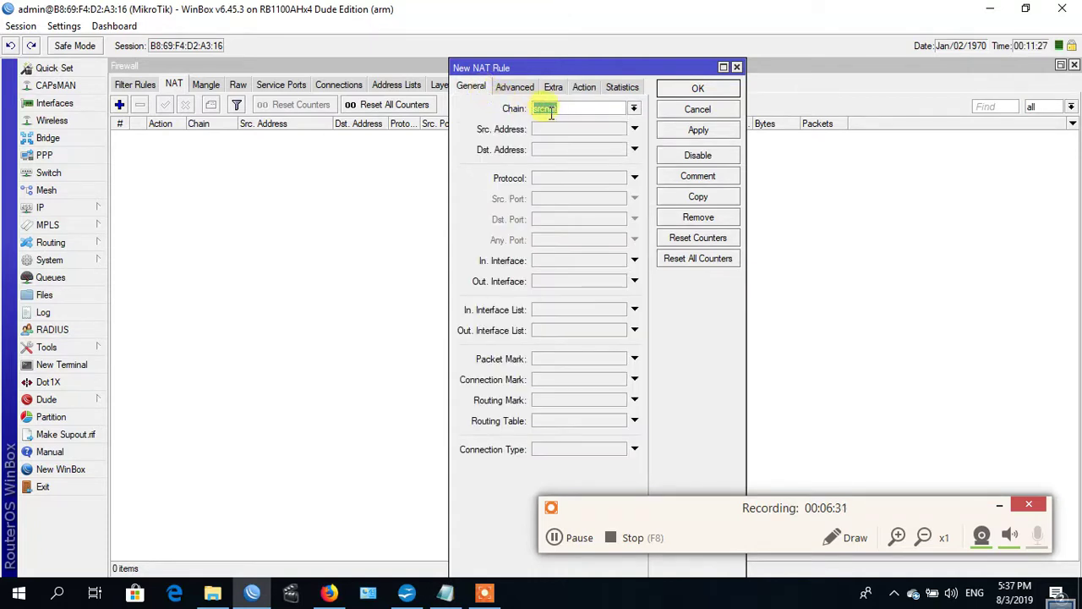
left_click(567, 129)
key("ctrl+v")
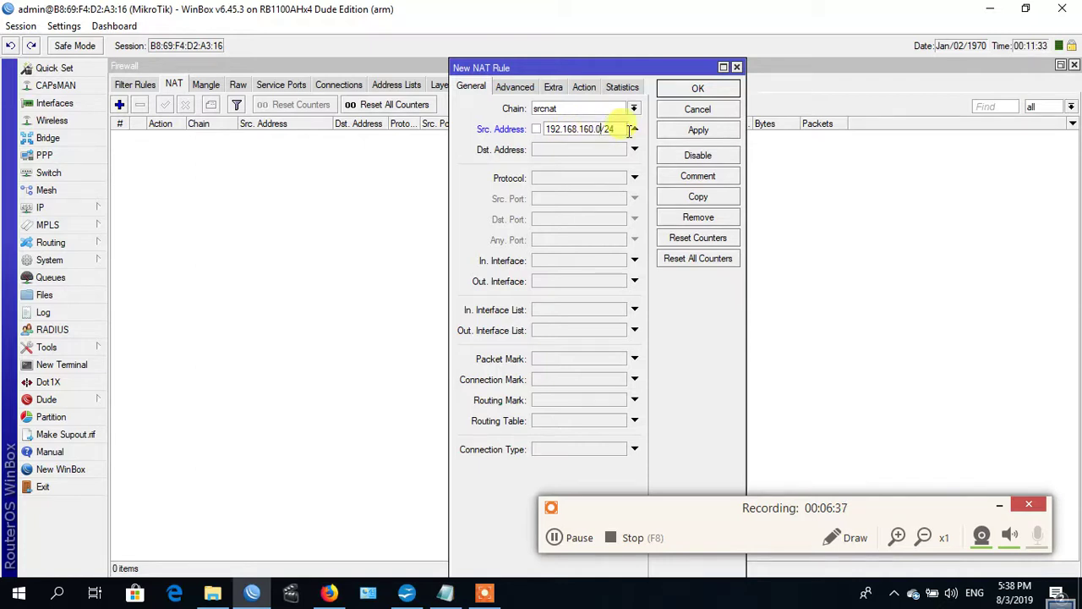
left_click(698, 130)
left_click(697, 176)
type("w")
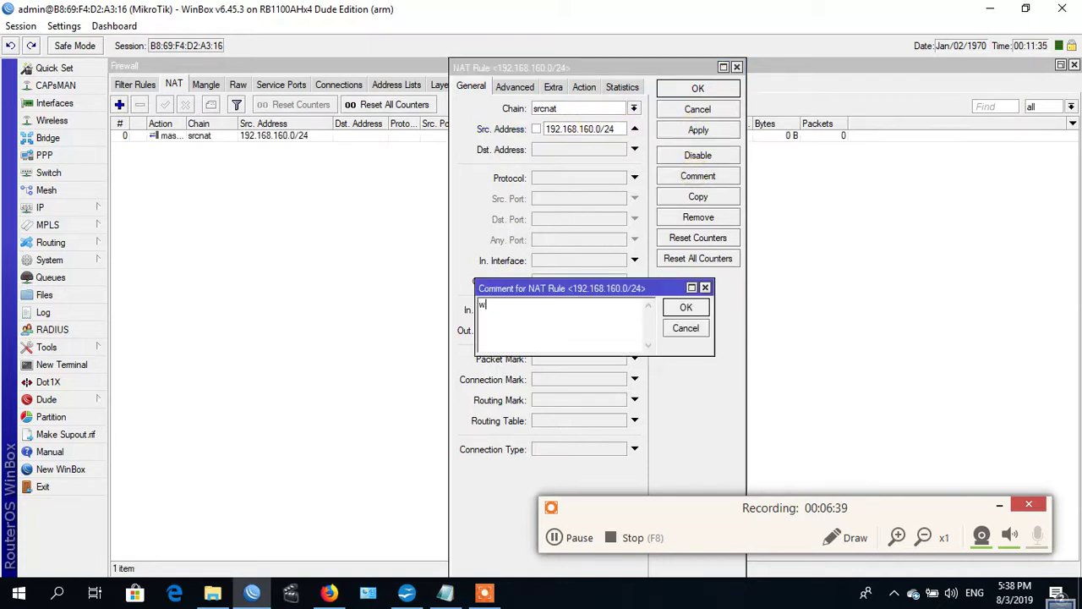
type("an")
left_click(685, 307)
left_click(696, 89)
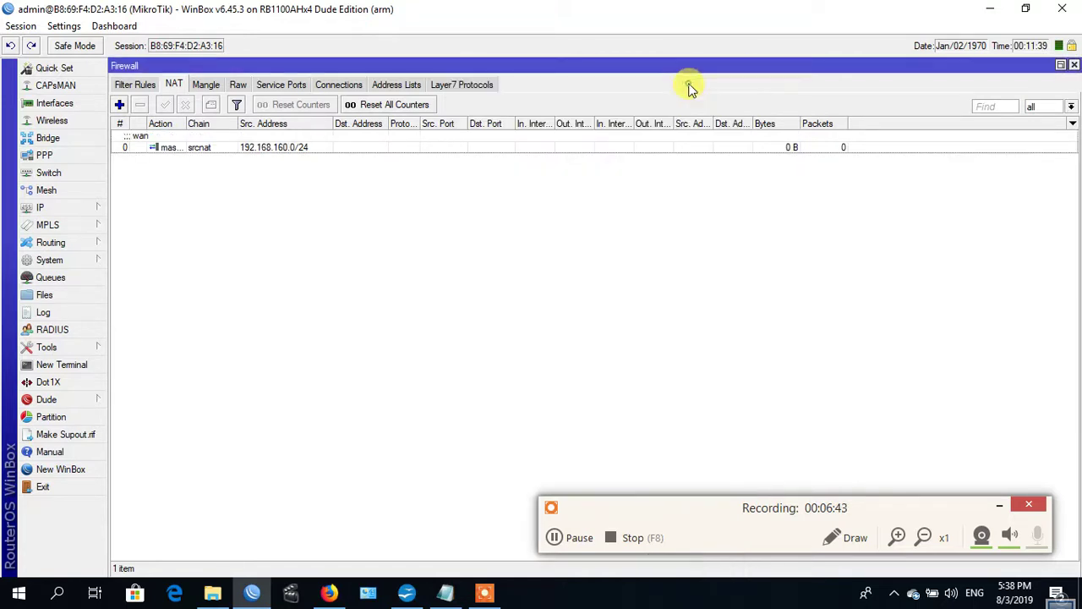
Step: Add a static default route 0.0.0.0/0 through gateway 192.168.160.1
left_click(88, 209)
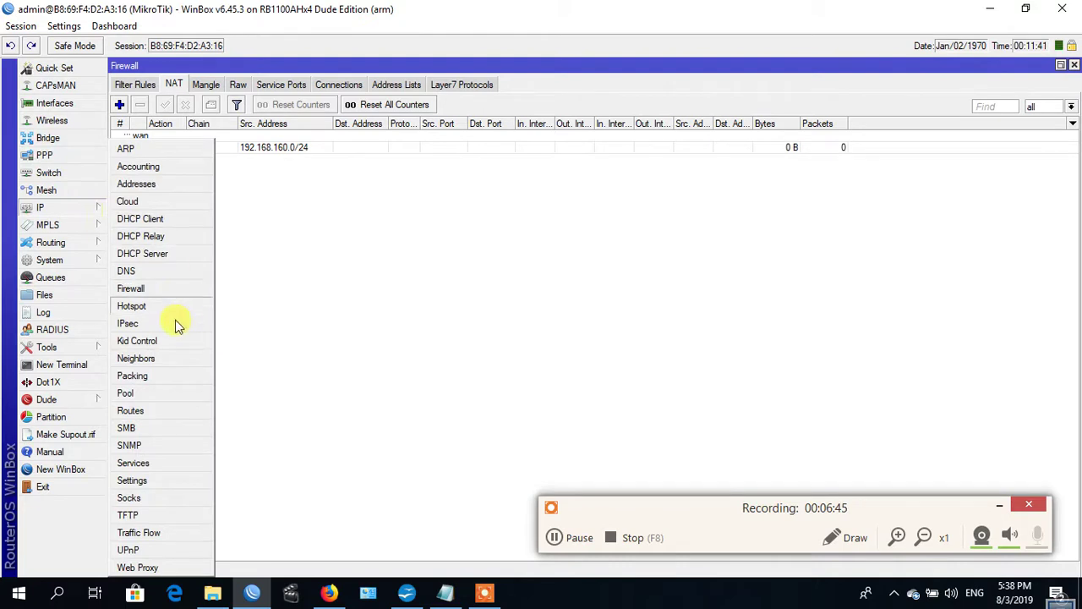
left_click(138, 410)
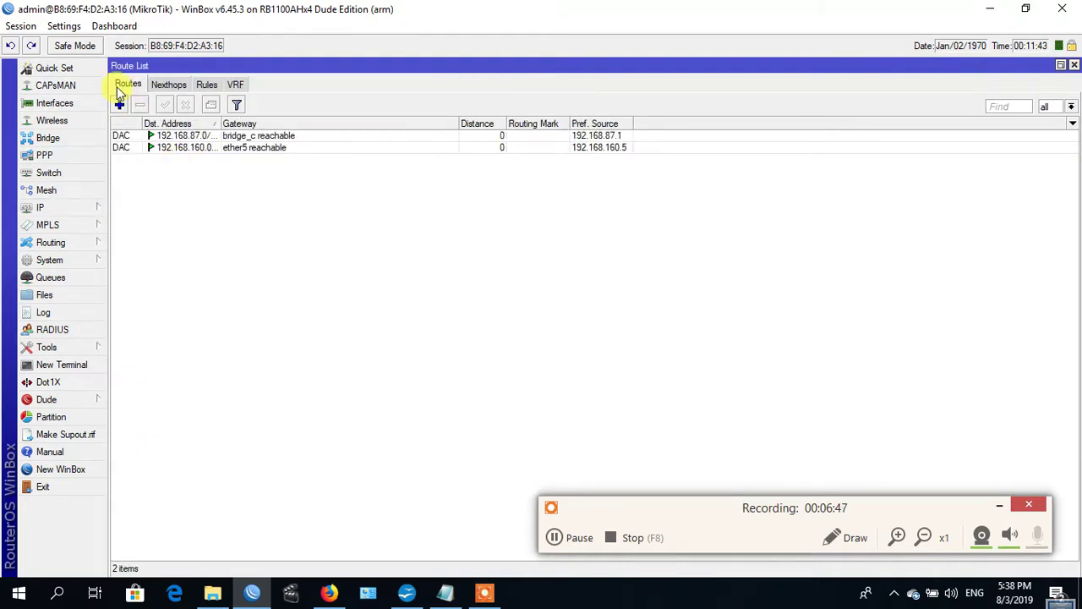
left_click(119, 104)
left_click(580, 236)
type("192.16")
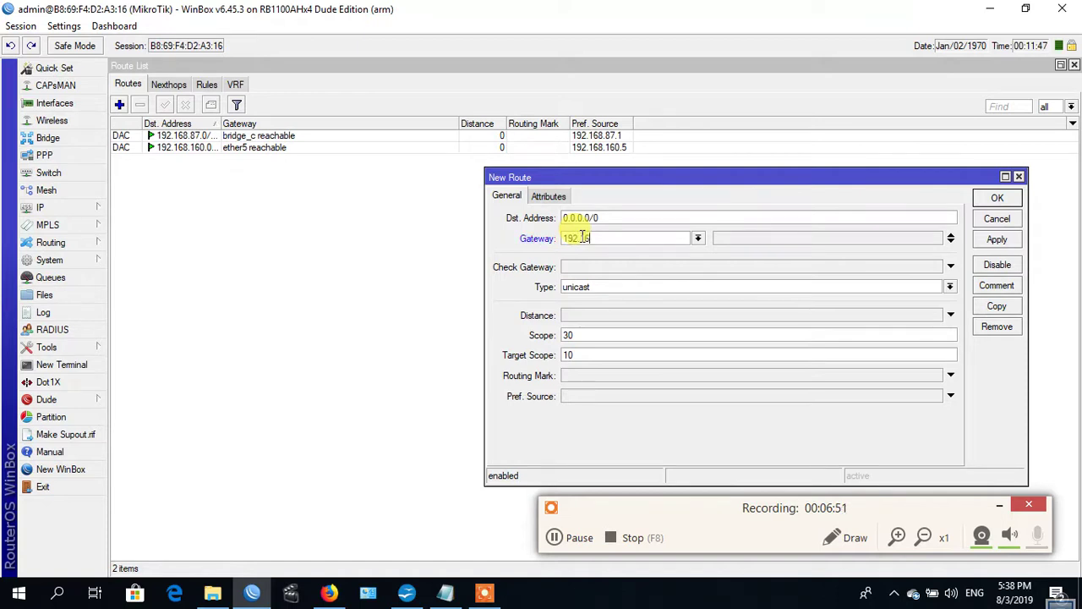
type("8.160.1")
left_click(991, 239)
left_click(988, 196)
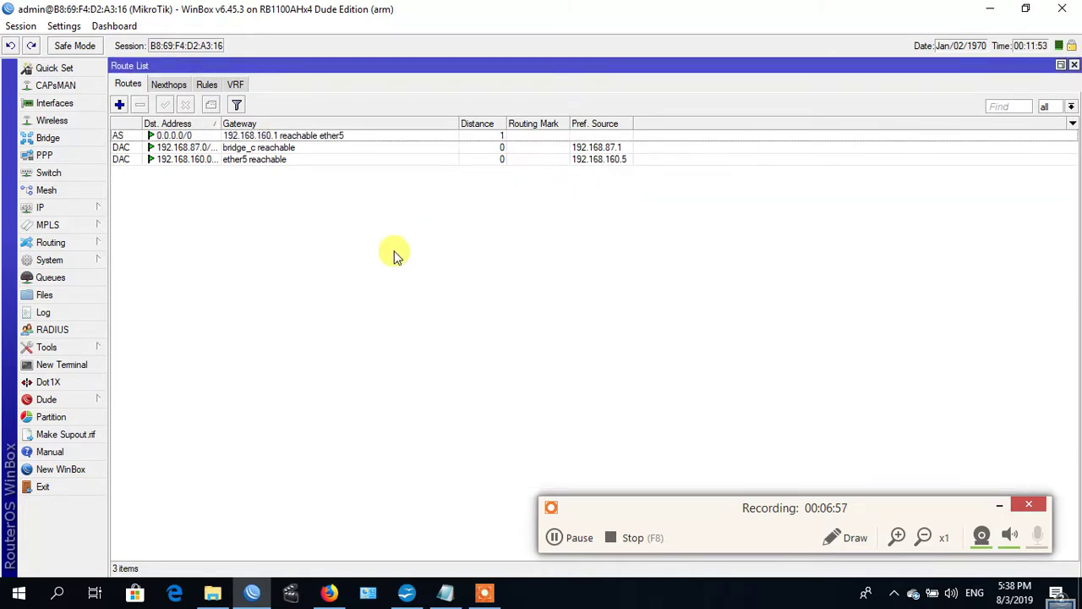
left_click(89, 346)
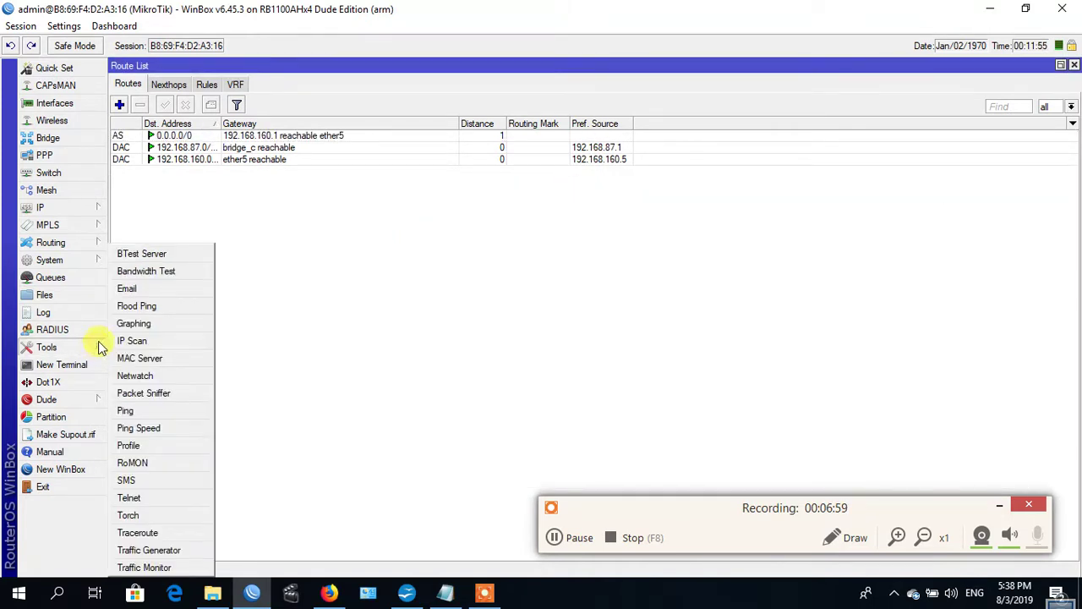
Step: Try pinging yahoo.com and dismiss the invalid ping target error
left_click(135, 410)
type("yah")
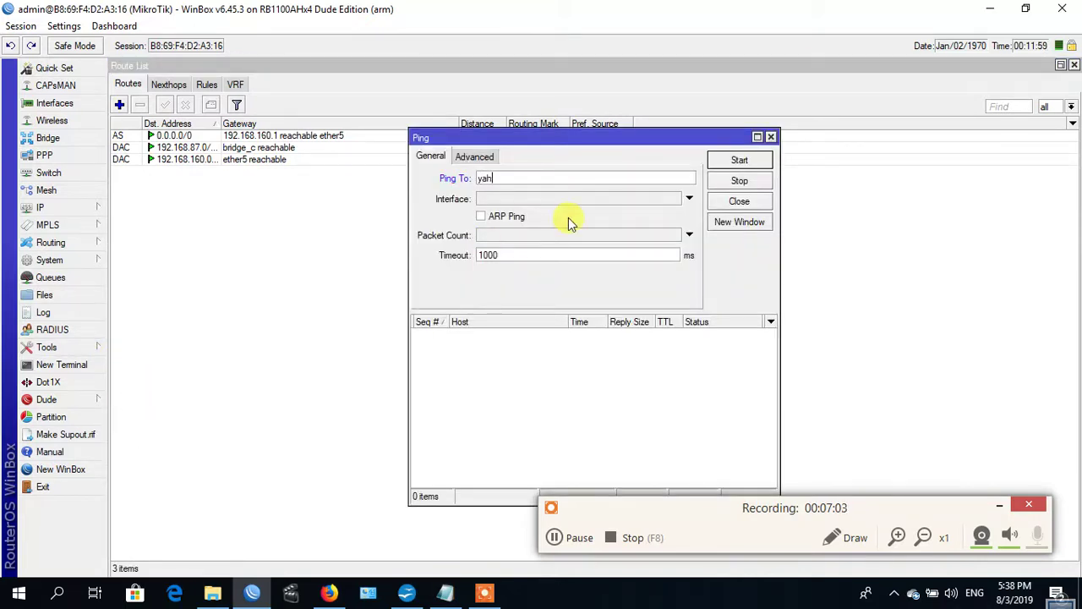
type("oo.com")
left_click(738, 159)
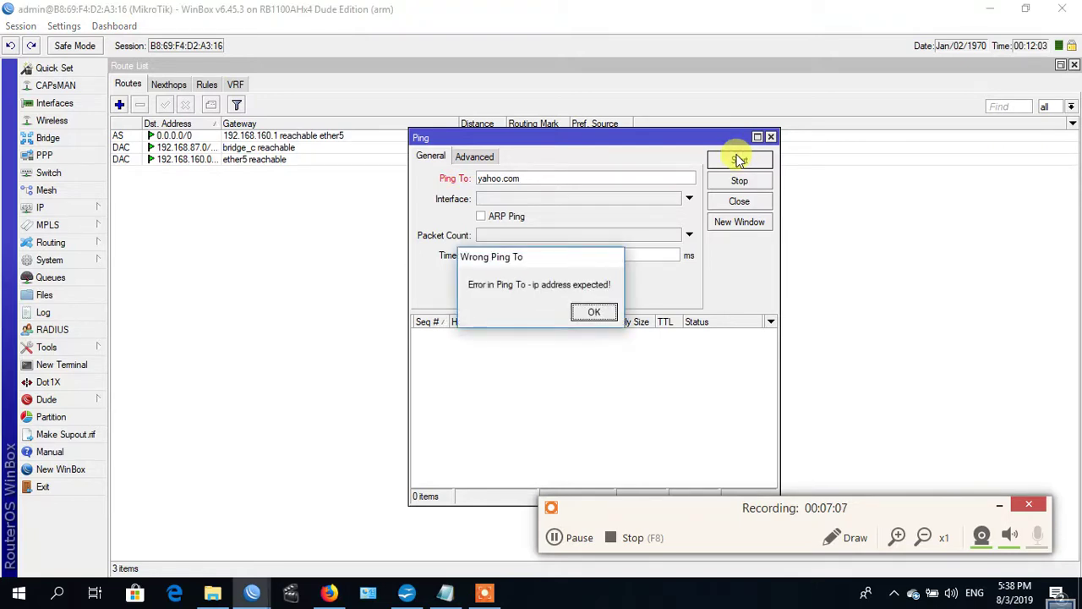
left_click(585, 312)
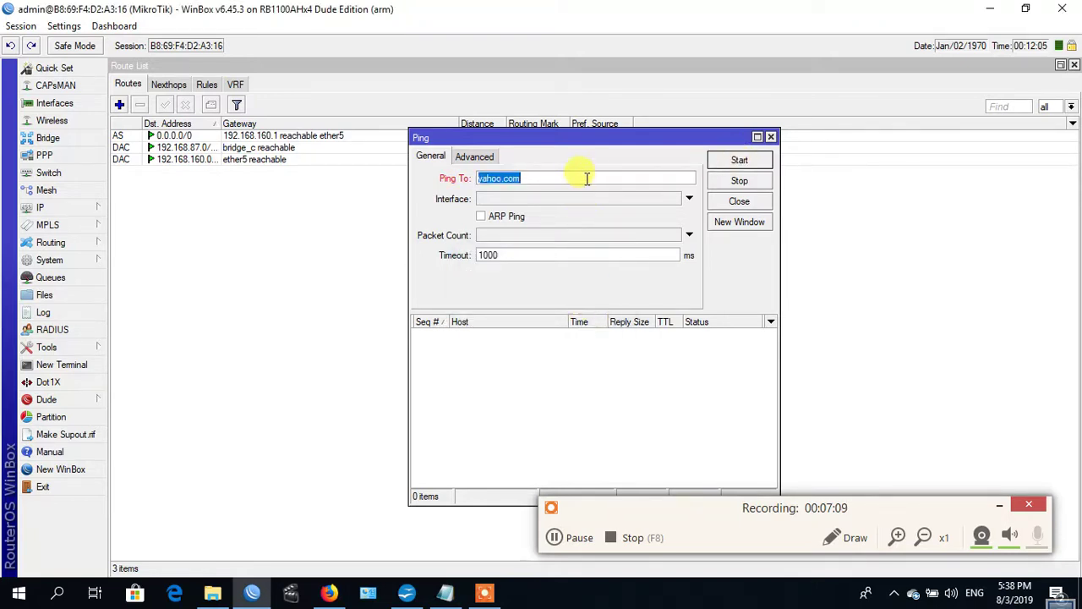
Step: Ping 8.8.8.8, stop after one reply, and close the Ping window
type("8.8.")
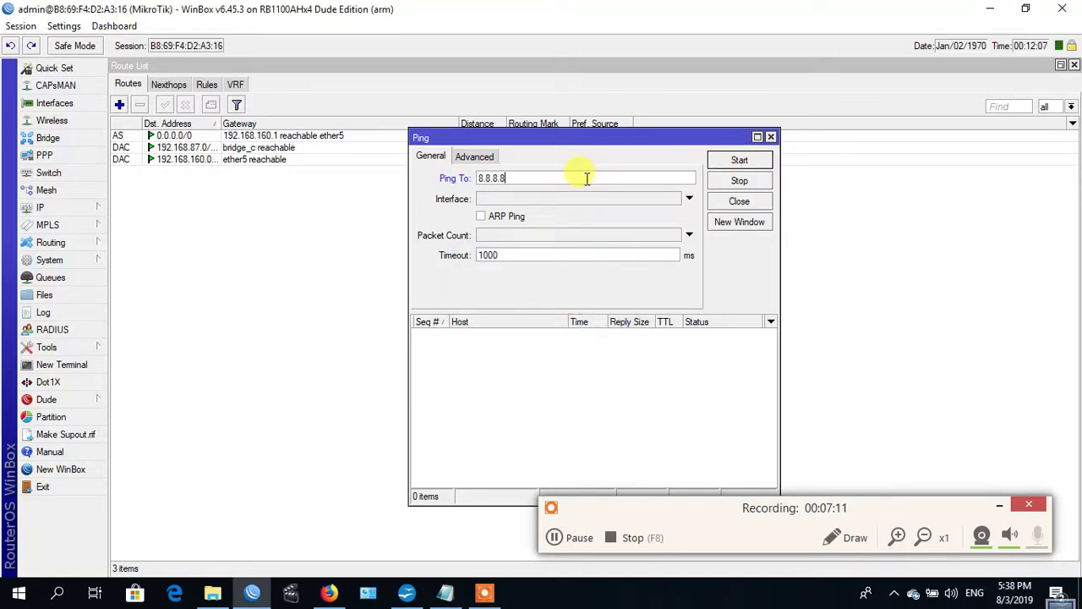
type("8.8")
left_click(738, 160)
left_click(739, 180)
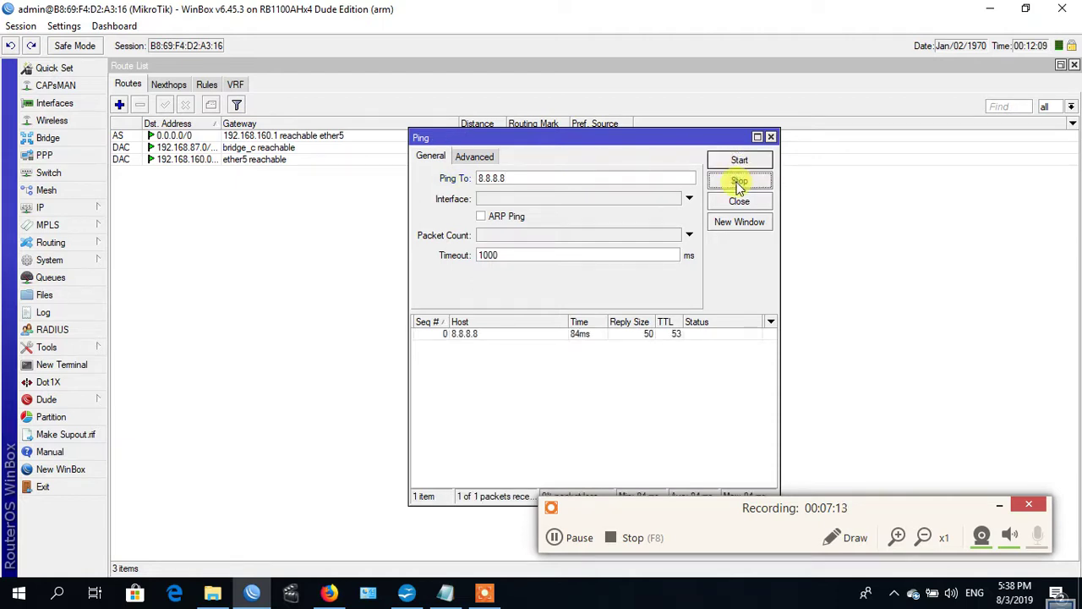
left_click(770, 137)
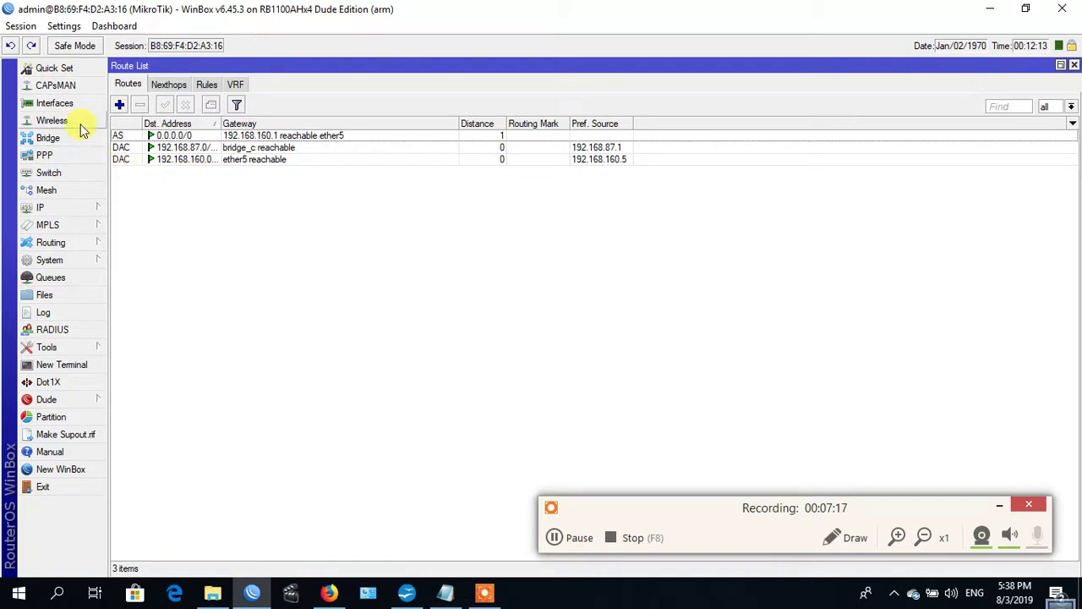
Step: Launch Hotspot Setup and choose bridge_hotspot_pppoe as the hotspot interface
left_click(74, 208)
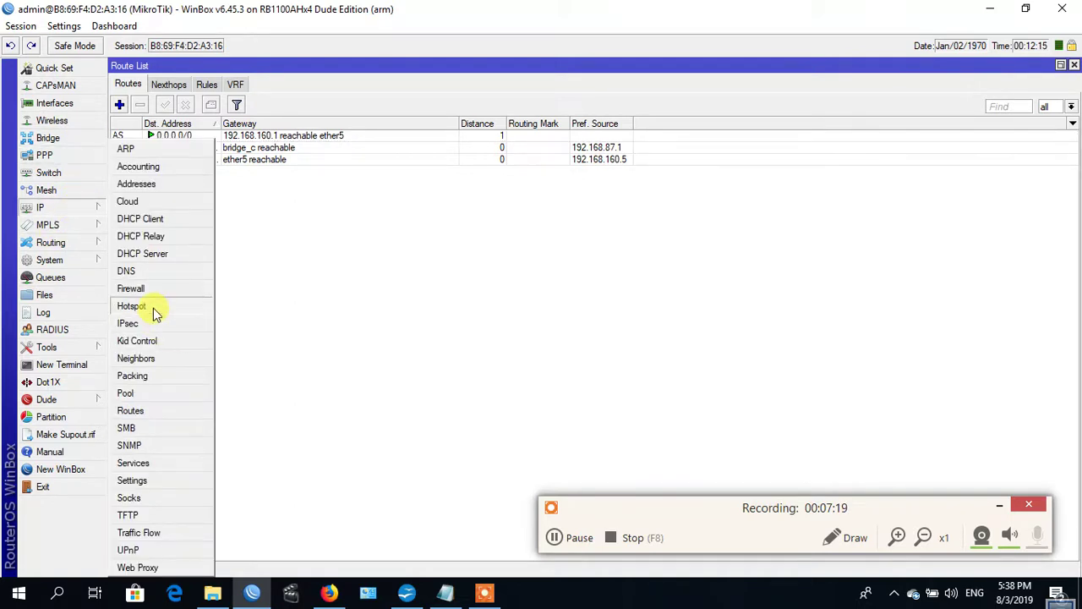
left_click(151, 307)
left_click(334, 104)
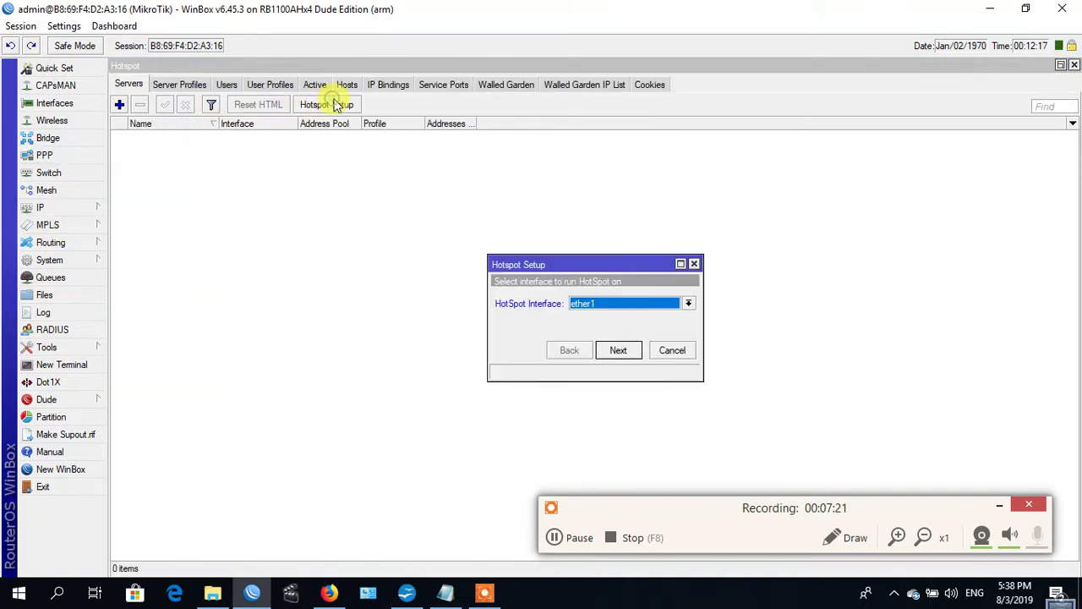
left_click(625, 304)
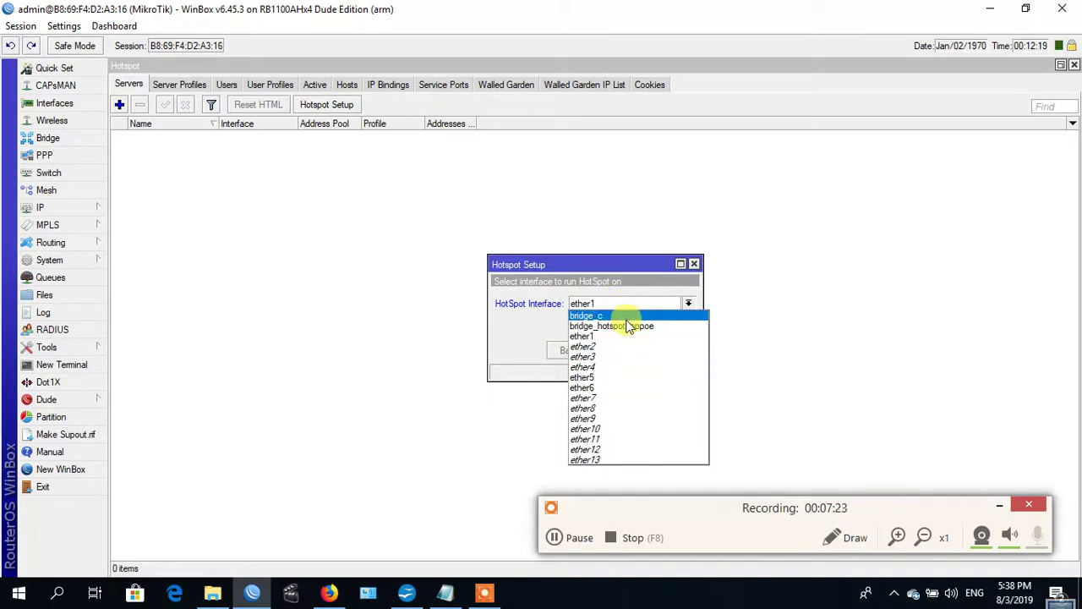
left_click(628, 326)
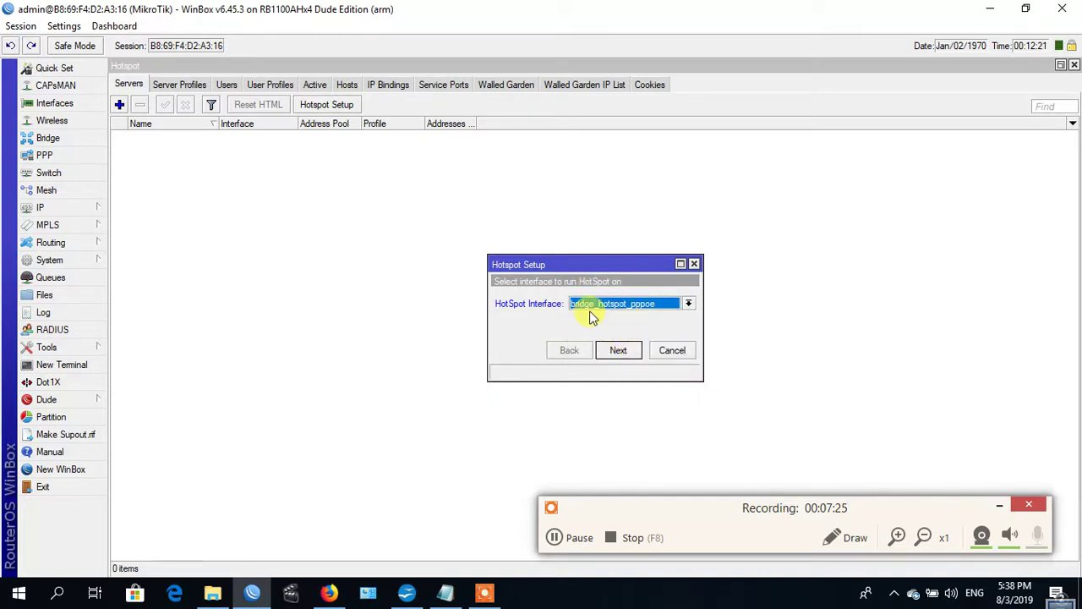
left_click(634, 353)
Step: Accept the wizard defaults (10.5.50.1/24, pool, DNS), set the local user's password, and finish
left_click(634, 352)
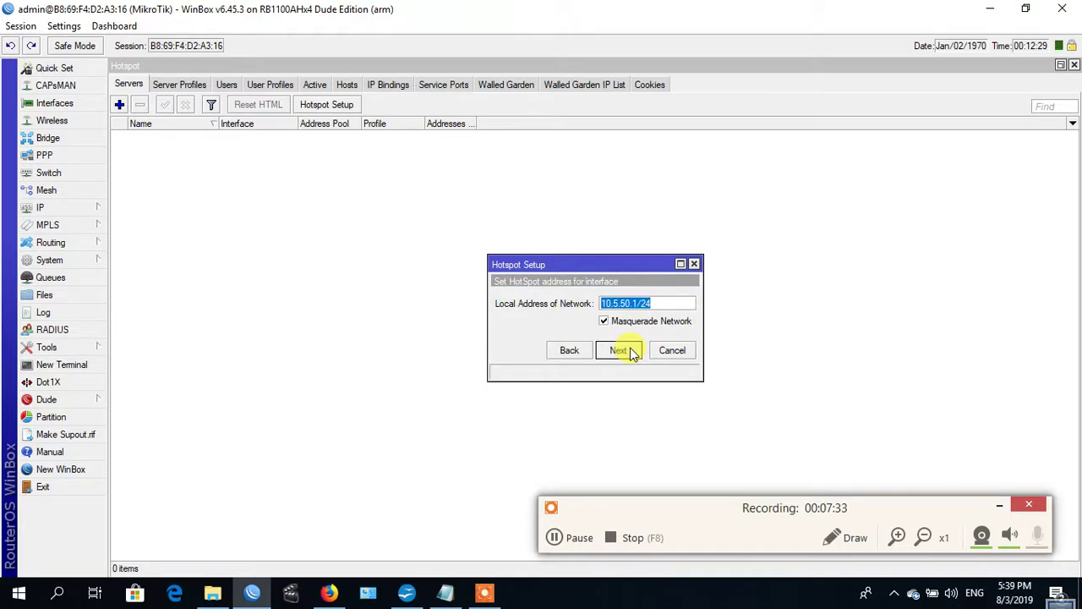
left_click(632, 351)
left_click(632, 351)
left_click(632, 351)
left_click(633, 353)
left_click(632, 353)
left_click(633, 352)
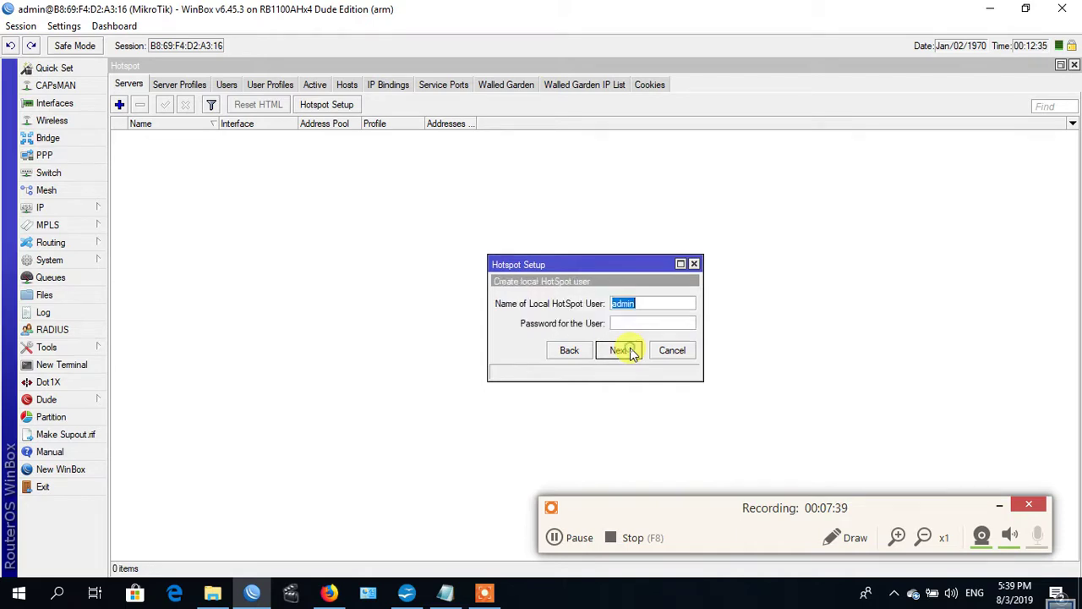
left_click(639, 322)
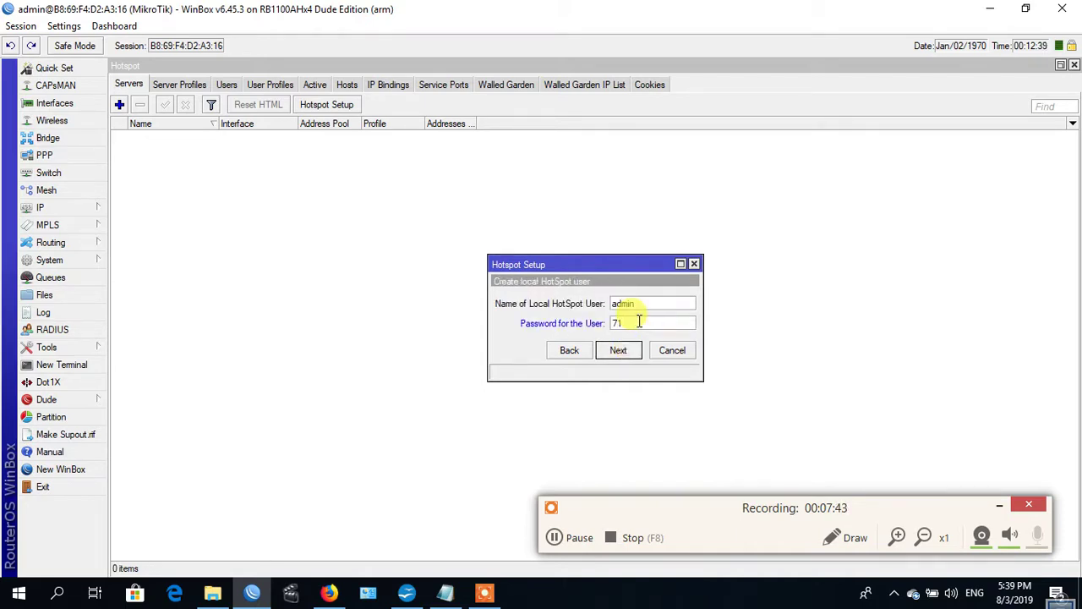
left_click(617, 350)
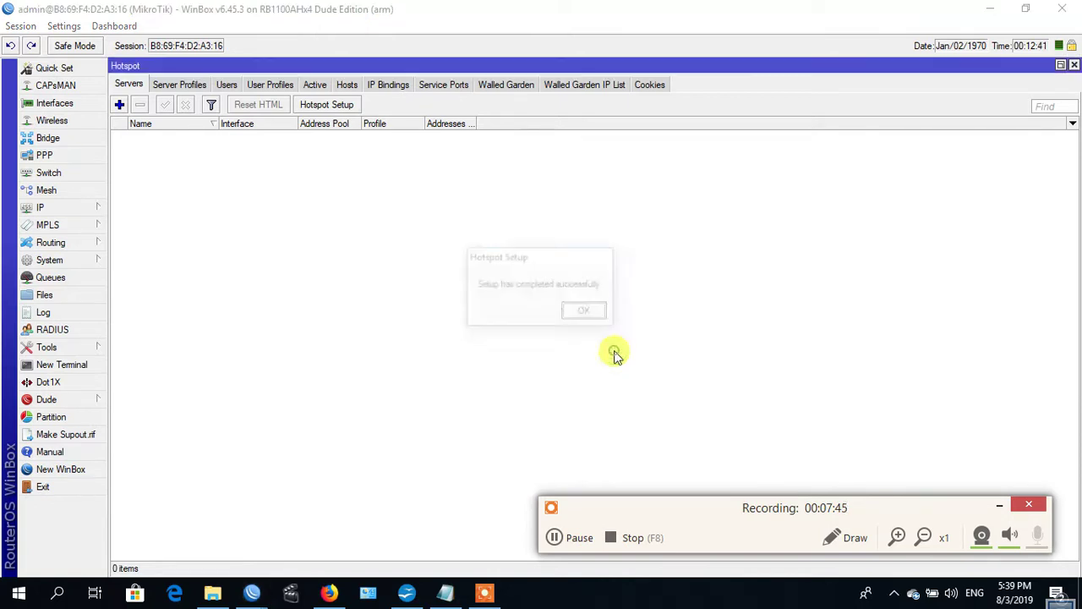
left_click(608, 317)
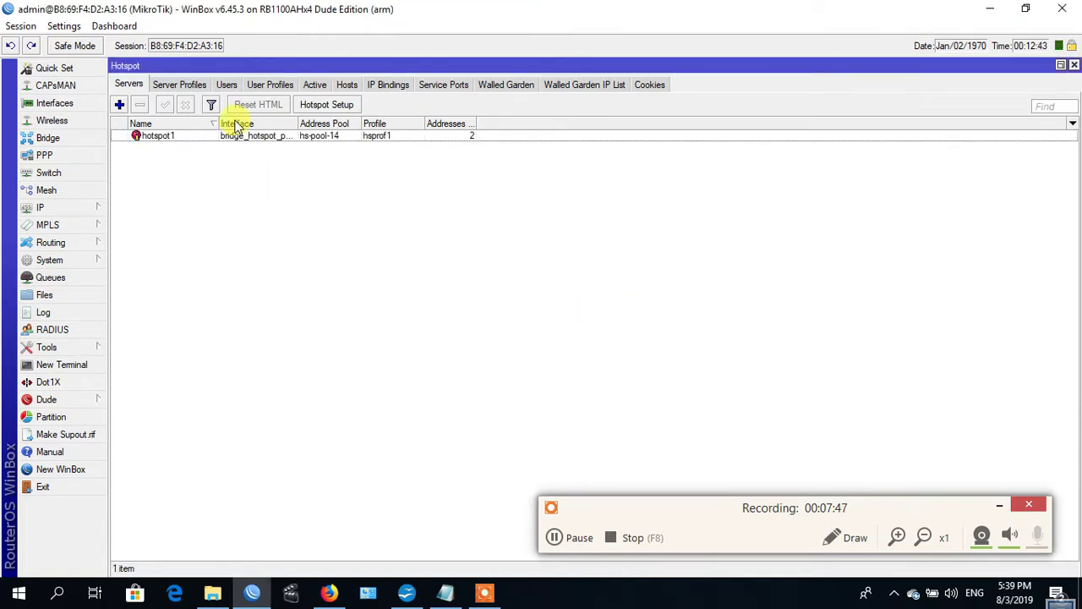
Step: Enable Use RADIUS on the hsprof1 hotspot server profile
left_click(185, 84)
double_click(253, 149)
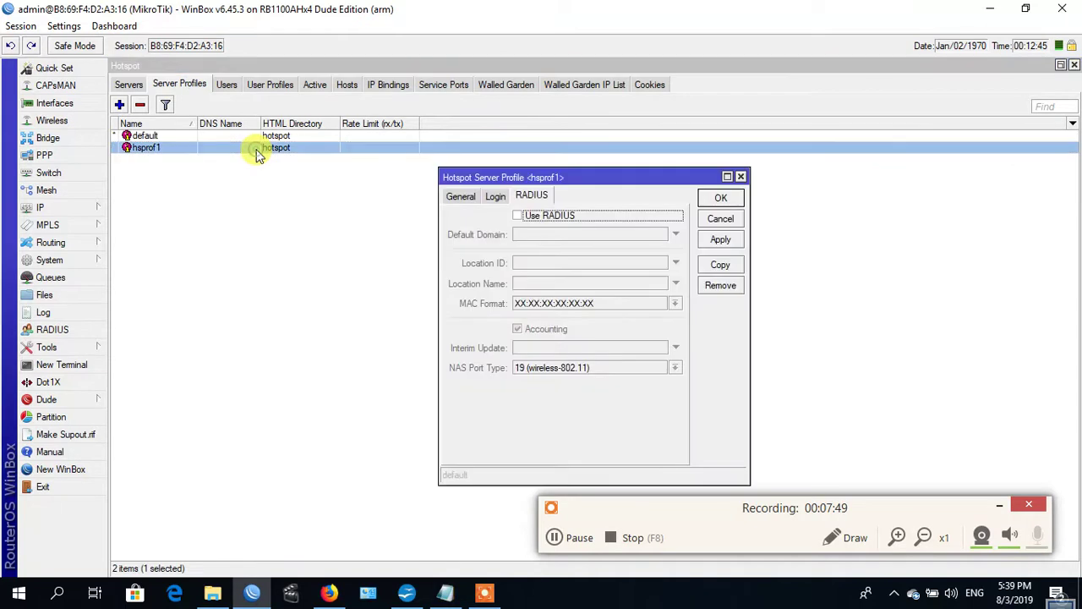
left_click(559, 216)
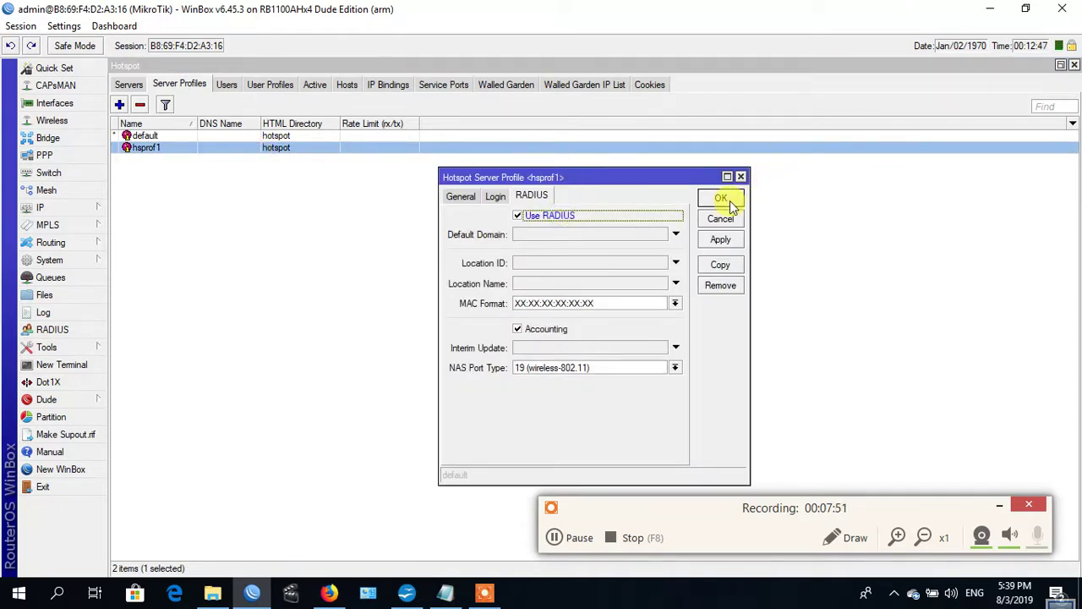
left_click(723, 199)
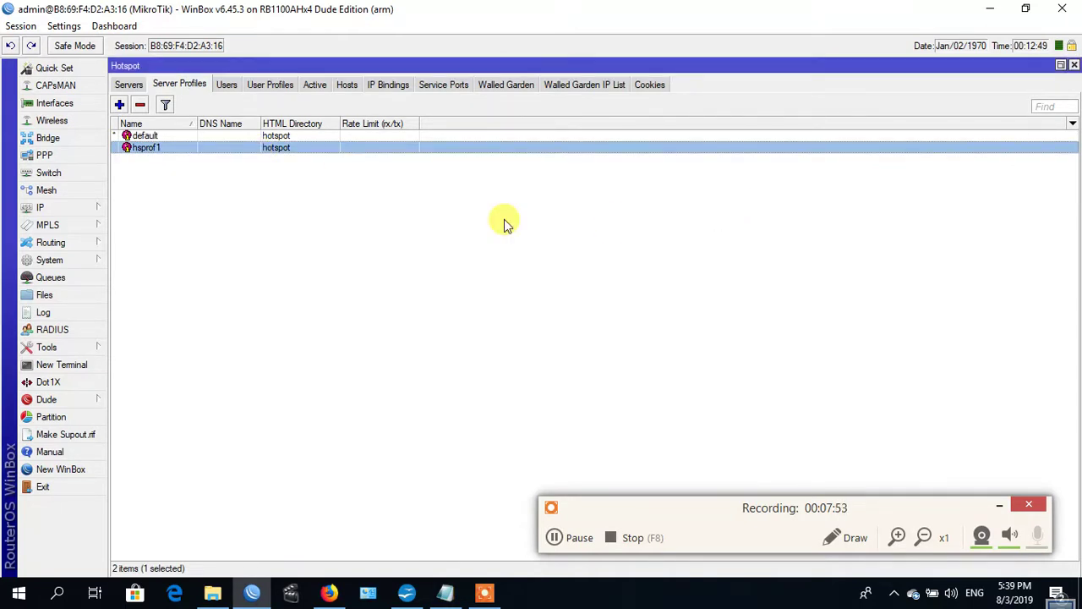
Step: Turn on Use IP Firewall and Use IP Firewall For PPPoE in the bridge settings
left_click(89, 143)
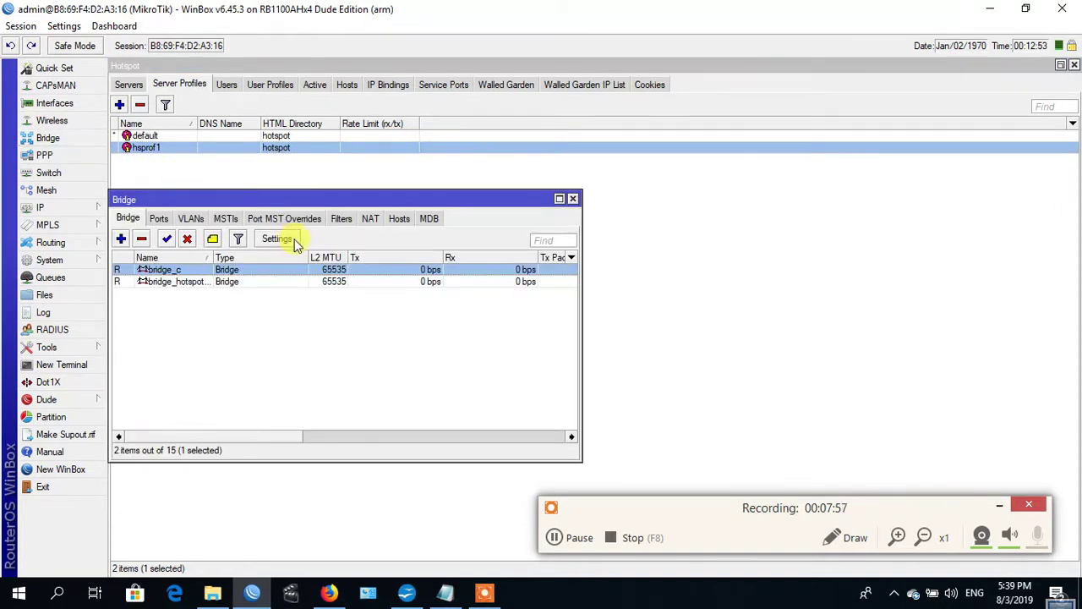
left_click(294, 241)
left_click(625, 245)
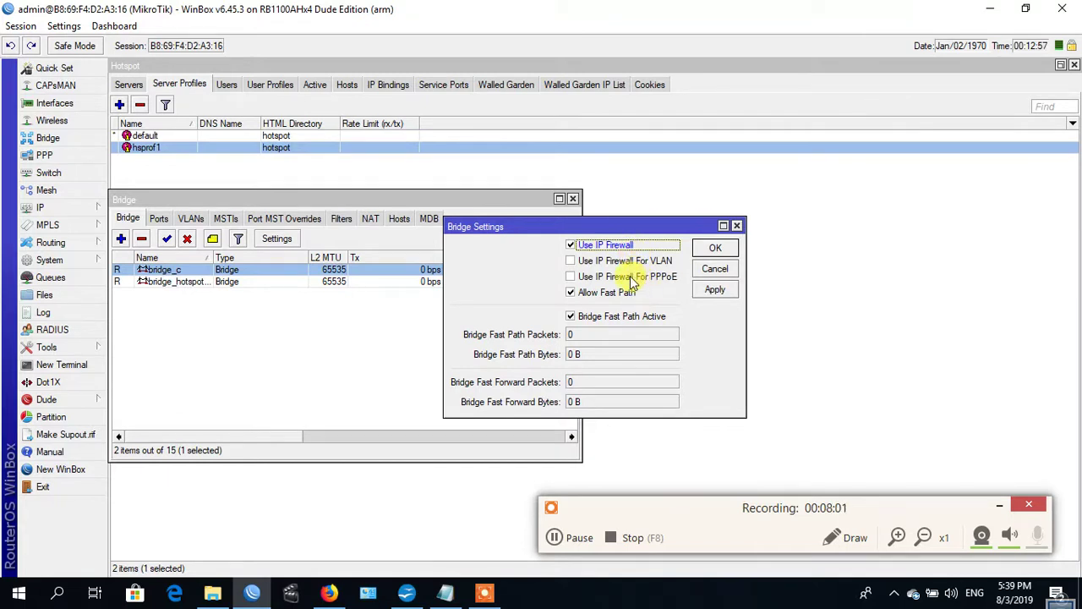
left_click(631, 279)
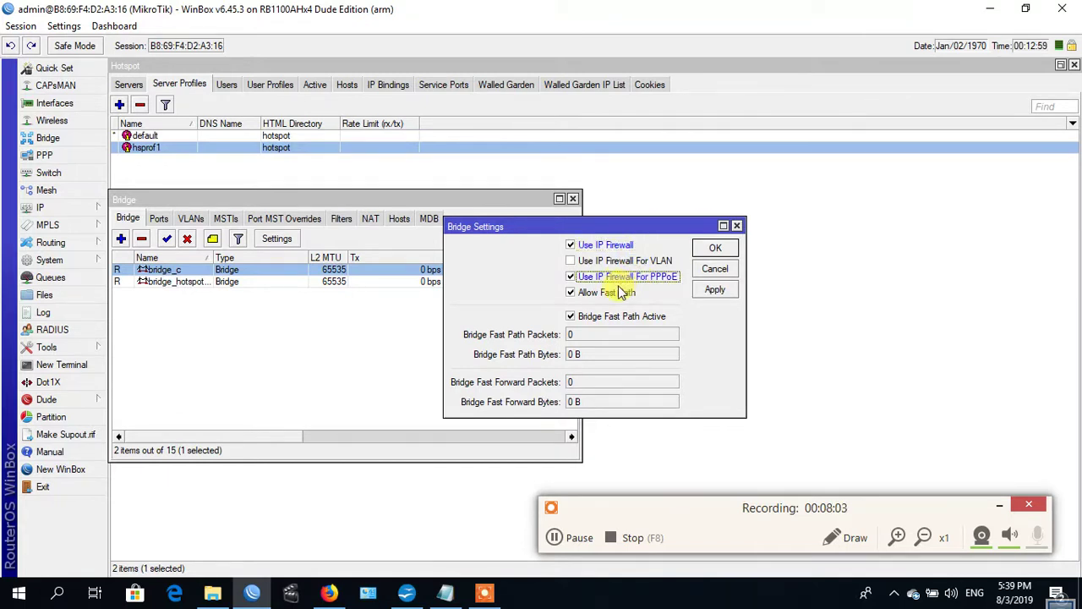
left_click(732, 247)
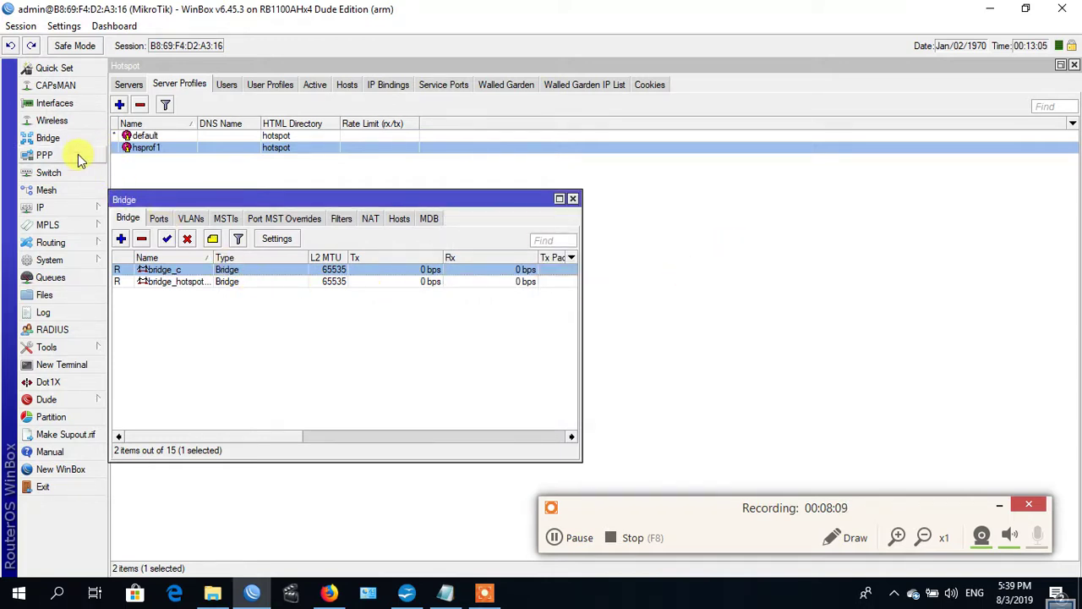
left_click(79, 206)
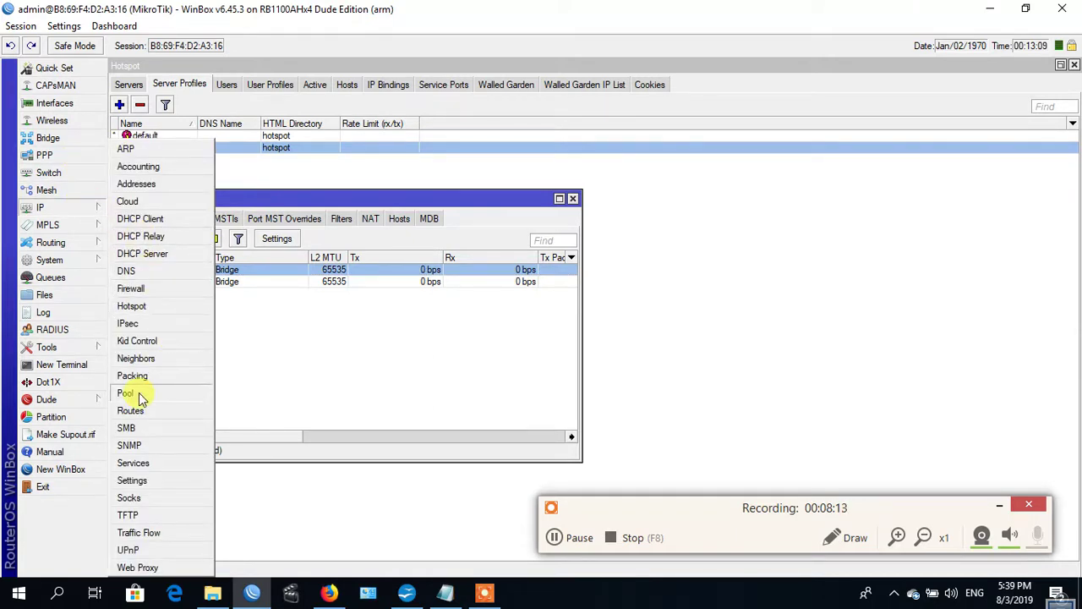
Step: Add a new IP pool and name it pppoe_rem
left_click(141, 394)
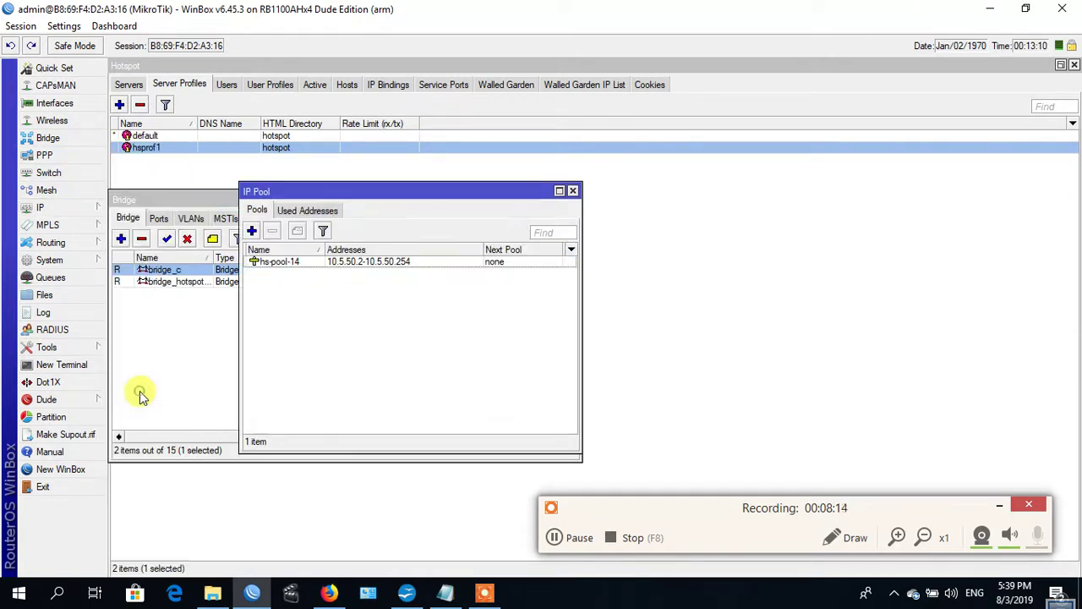
left_click(252, 231)
type("pppo")
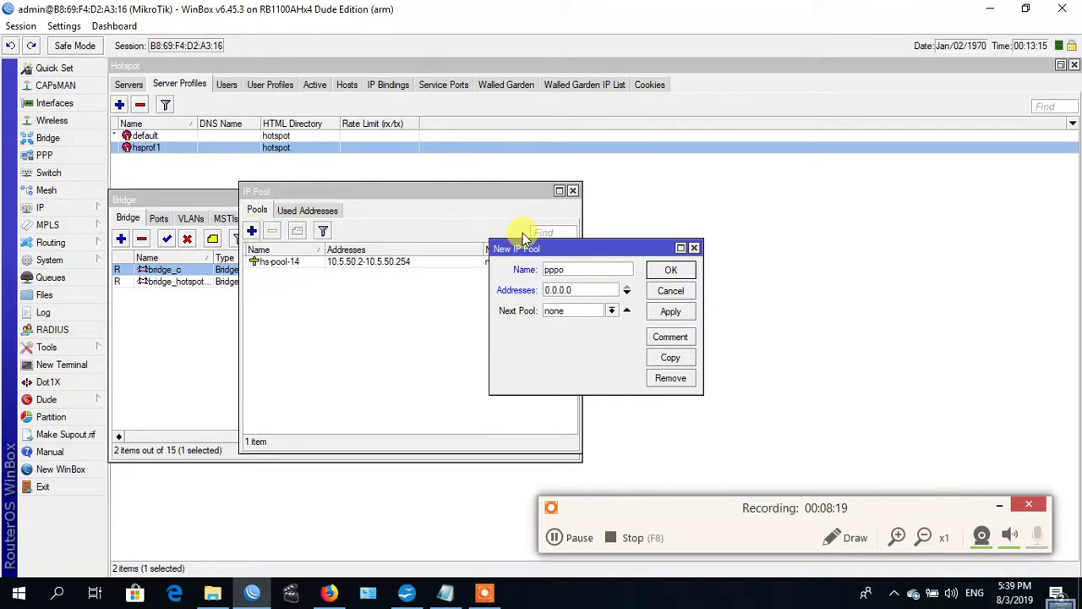
type("e_remnt")
key("BackSpace")
key("BackSpace")
key("BackSpace")
type("m")
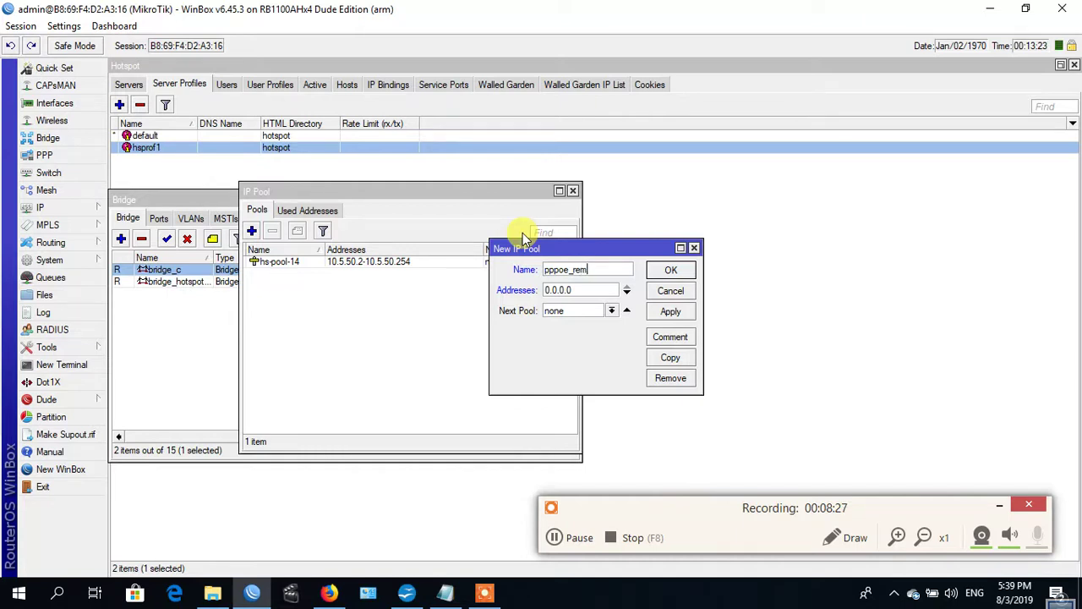
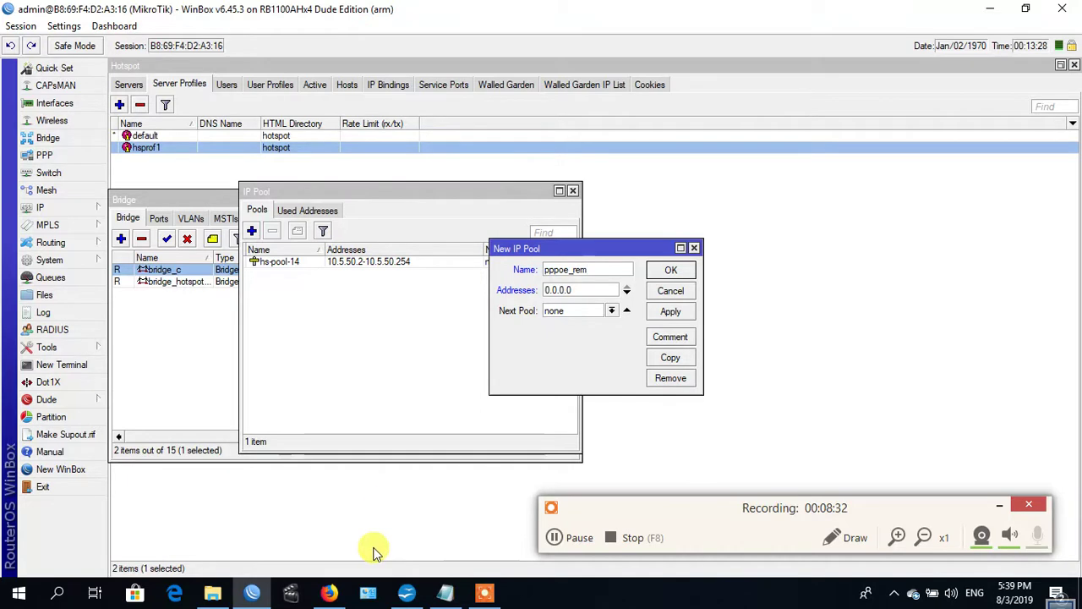
Step: Bring up the 'ip' notes in Notepad that list the PPPoE pool ranges
left_click(446, 592)
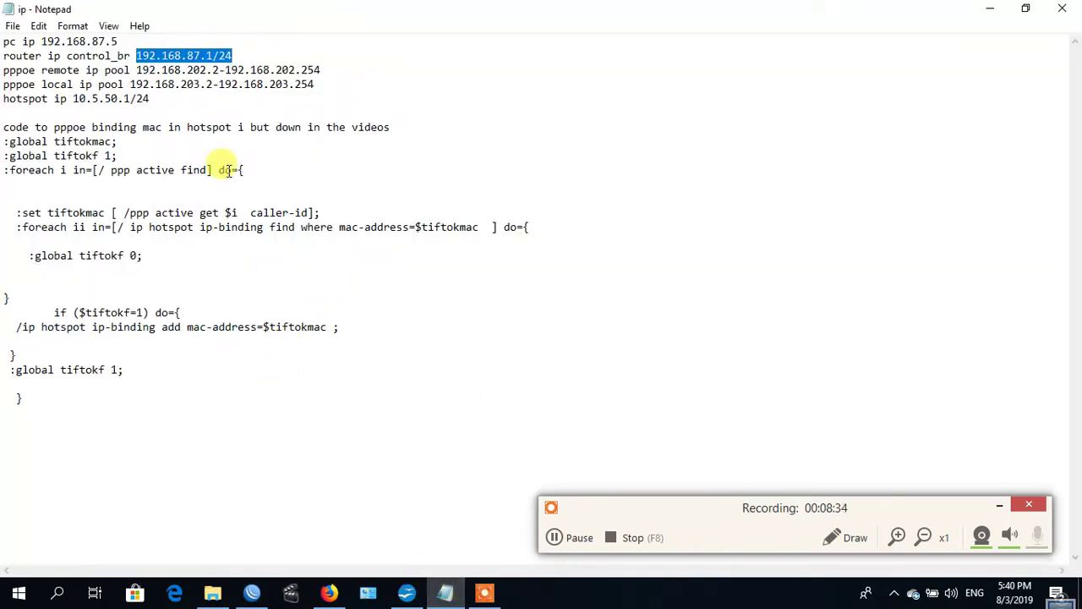
Step: Copy the remote range 192.168.202.2-192.168.202.254 from the notes and return to WinBox
left_click_drag(136, 70, 350, 72)
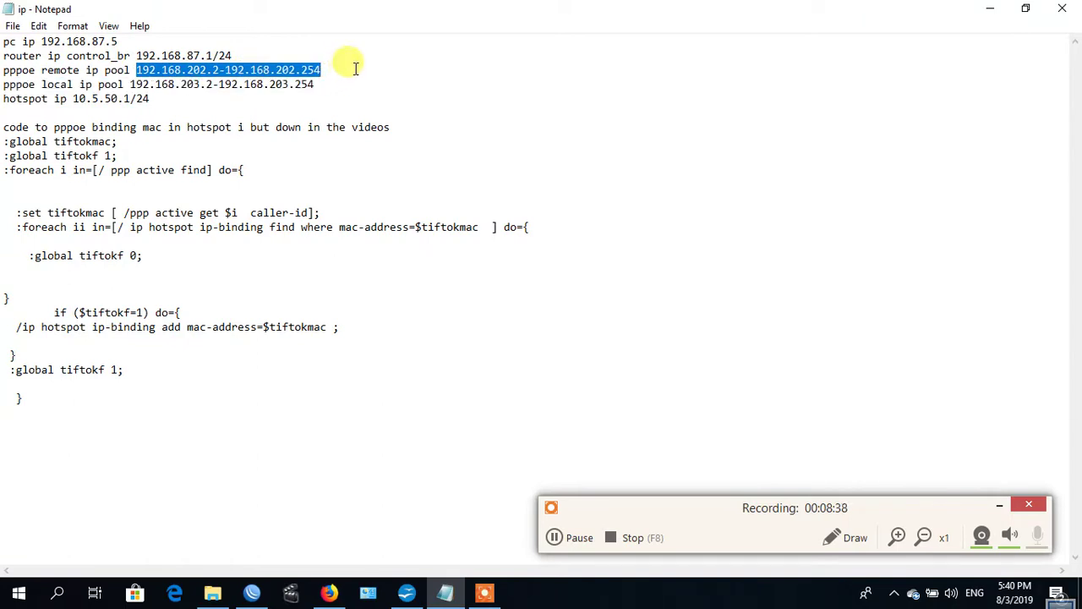
left_click(355, 73)
left_click_drag(137, 70, 322, 70)
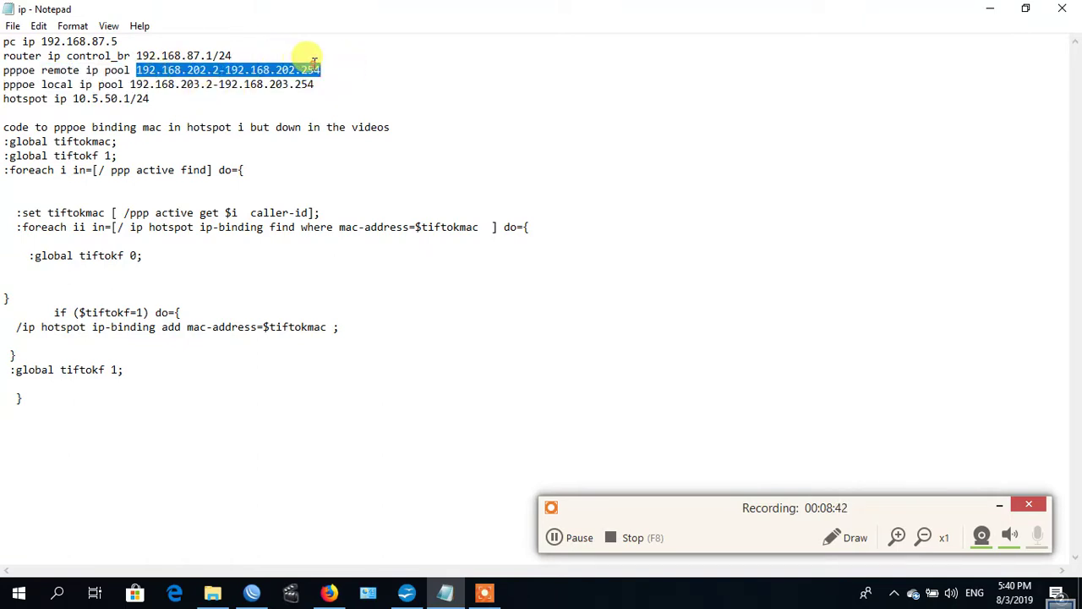
right_click(314, 65)
left_click(384, 113)
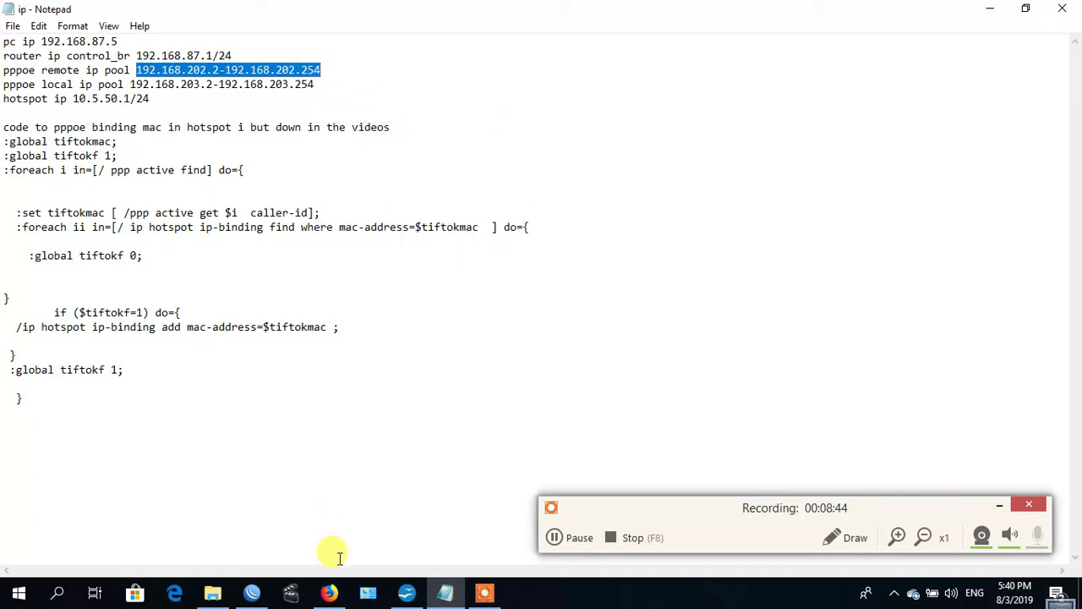
left_click(252, 589)
Step: Paste 192.168.202.2-192.168.202.254 as the pppoe_rem pool addresses and save the pool
left_click(563, 289)
right_click(562, 289)
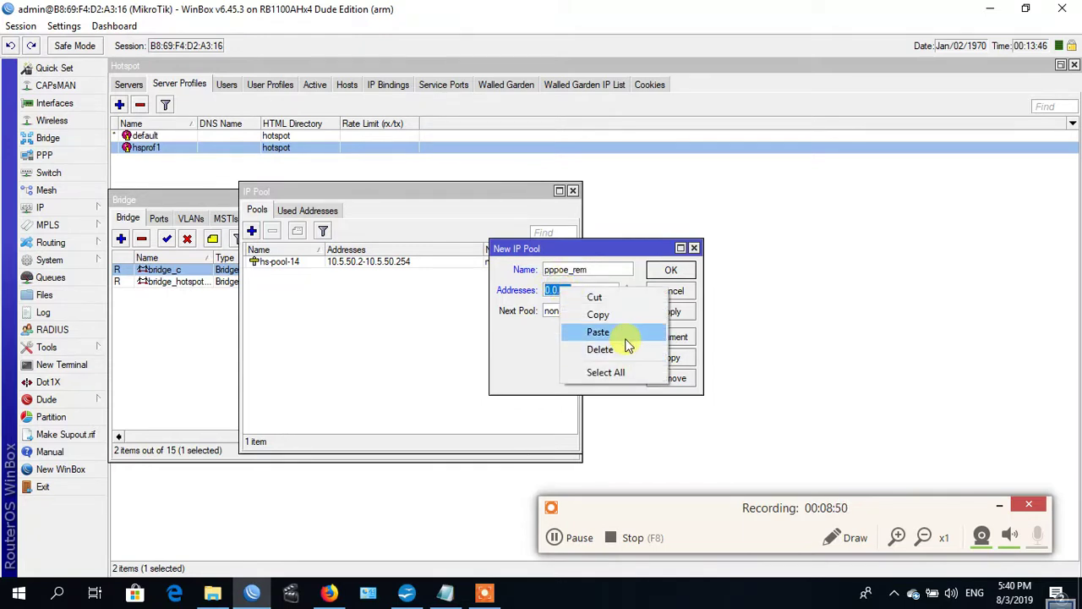
left_click(626, 336)
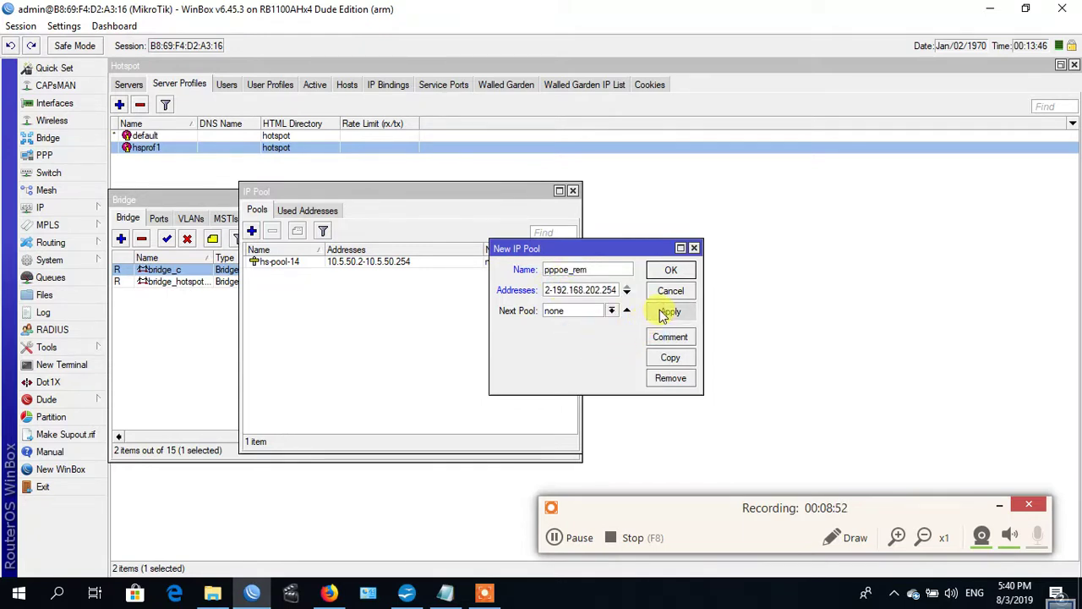
left_click(665, 312)
left_click(660, 271)
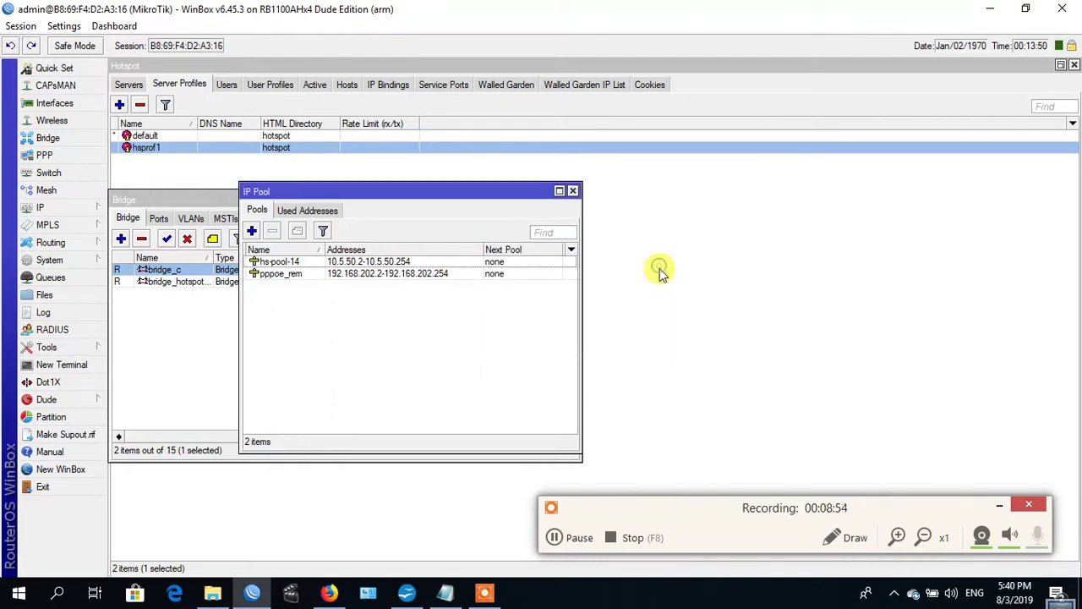
Step: Start a new pool named pppoe_local and copy its local range from the notes
left_click(251, 231)
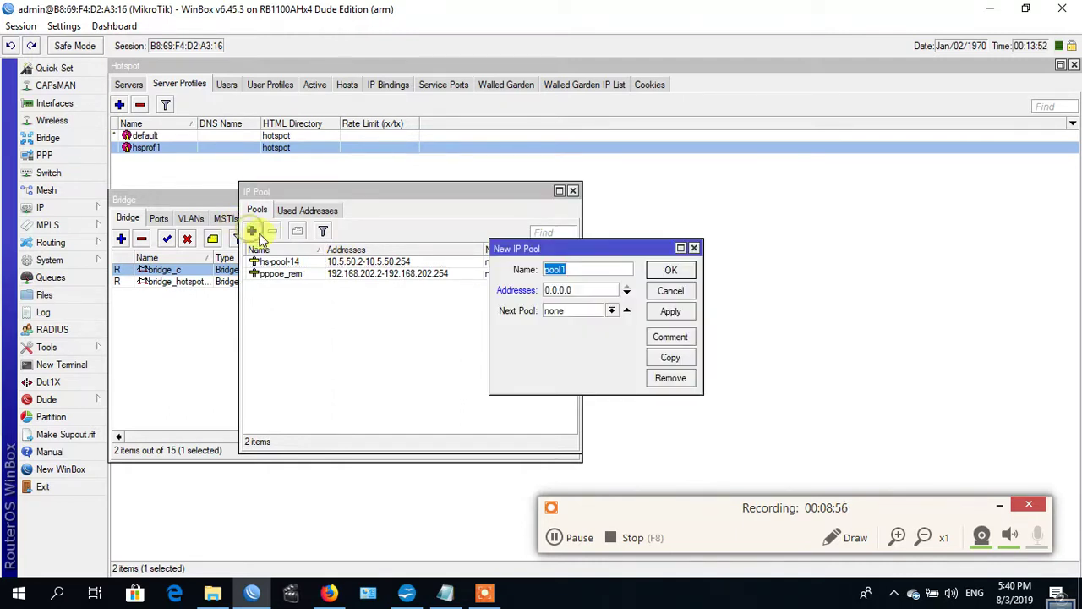
type("pppoe_loca")
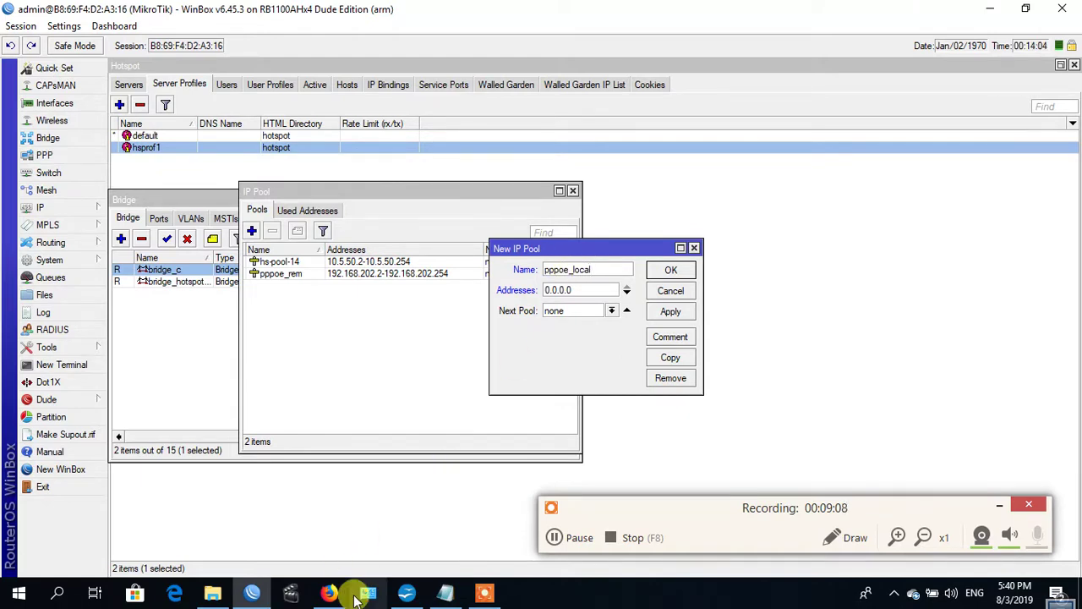
left_click(451, 592)
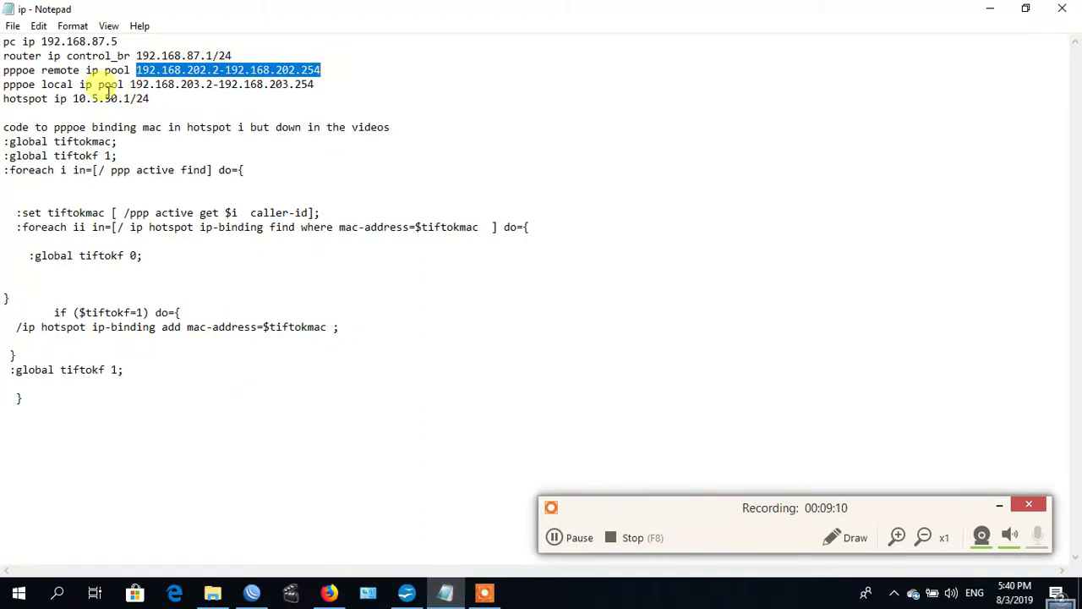
left_click_drag(131, 84, 347, 85)
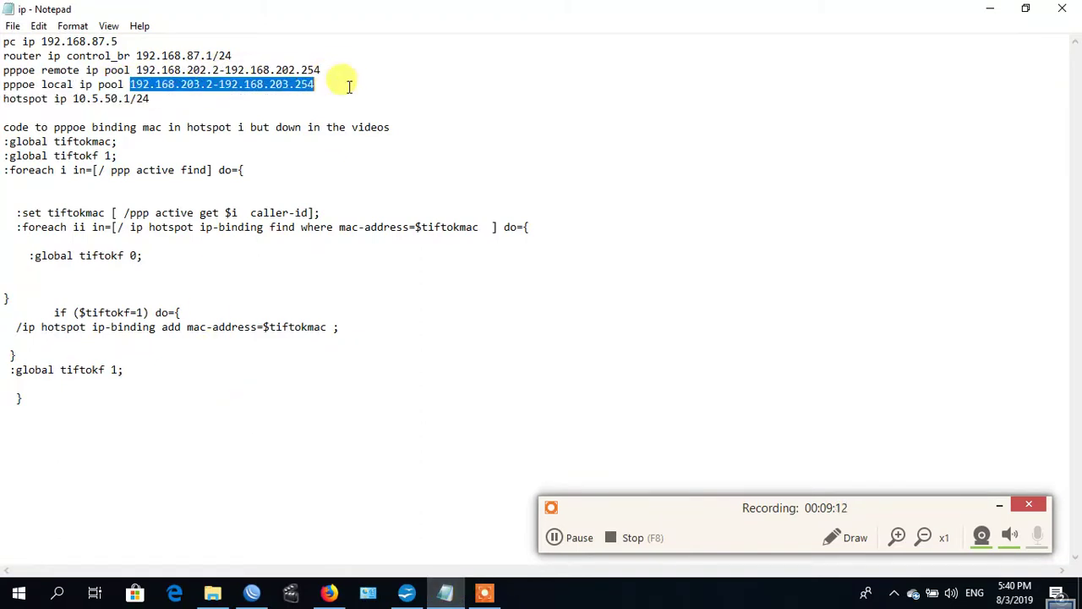
right_click(349, 88)
left_click(416, 148)
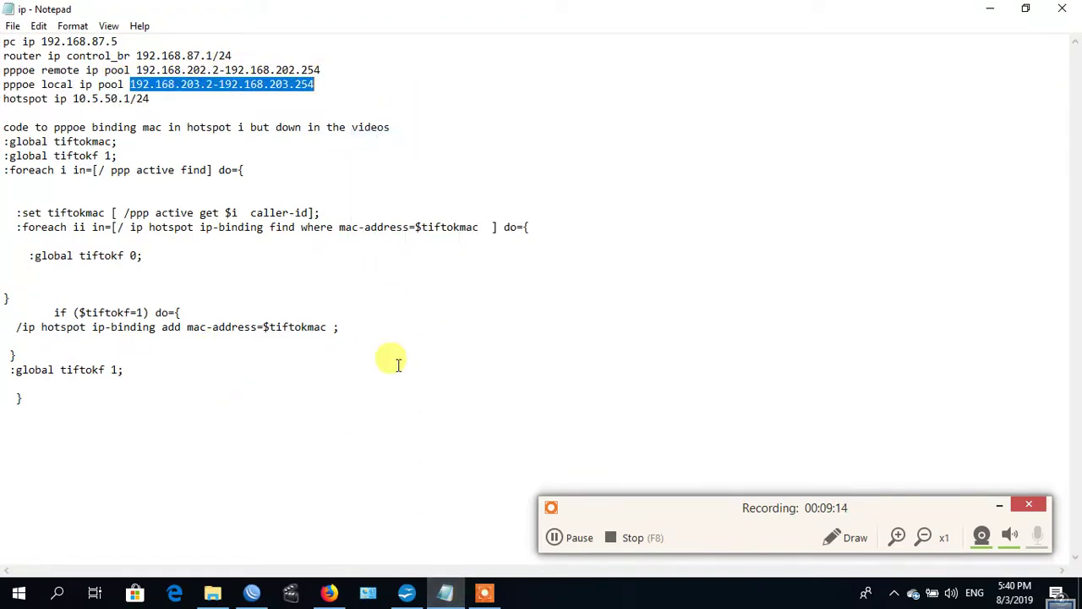
left_click(252, 592)
Step: Paste 192.168.203.2-192.168.203.254 as the pppoe_local pool addresses and save it
left_click(572, 290)
double_click(572, 290)
right_click(573, 290)
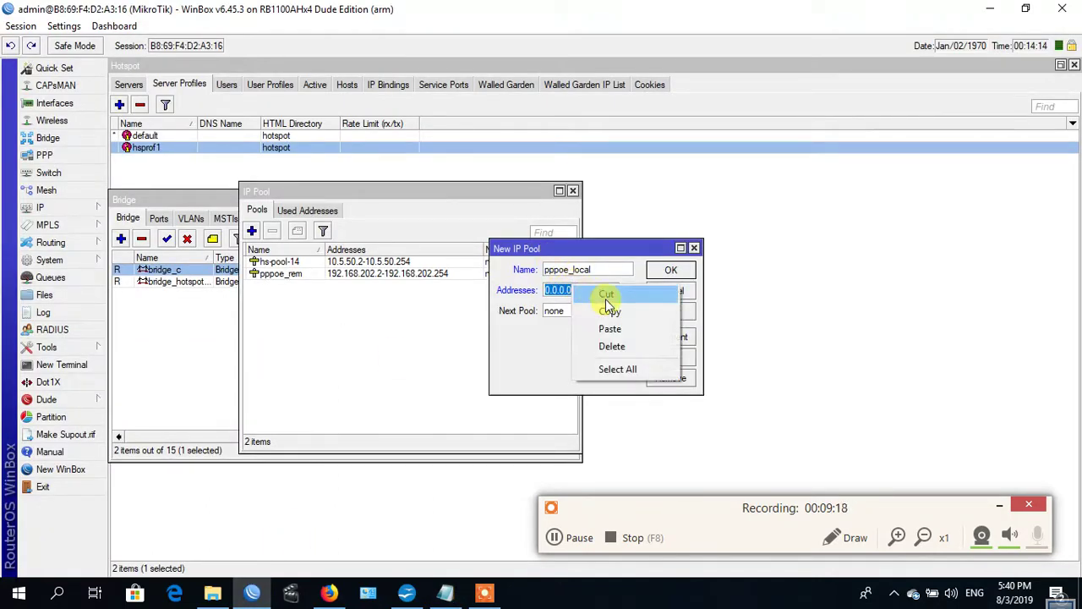
left_click(610, 328)
left_click(674, 312)
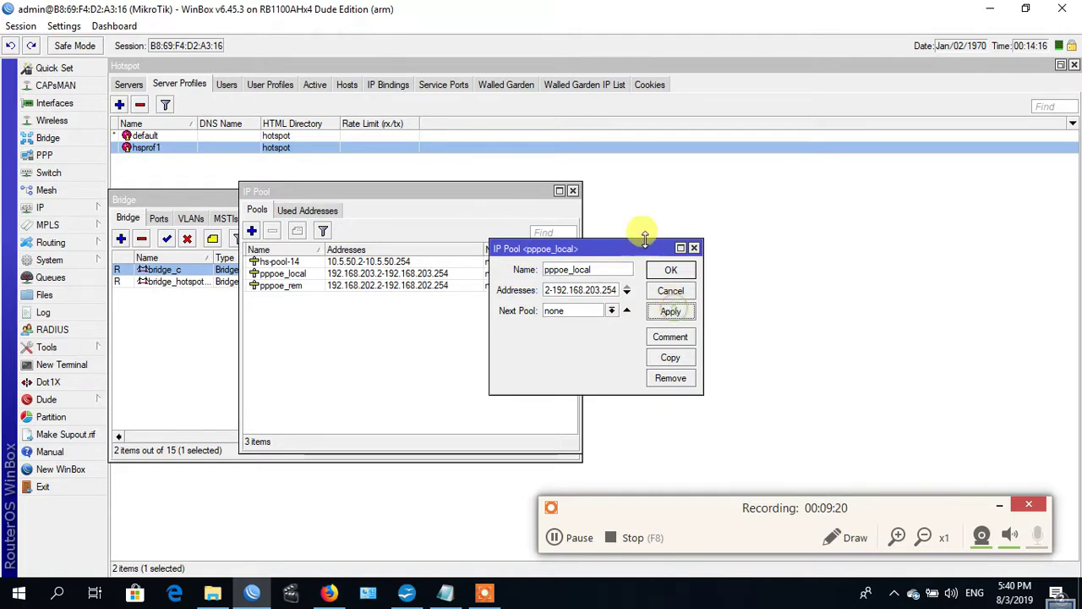
left_click(667, 270)
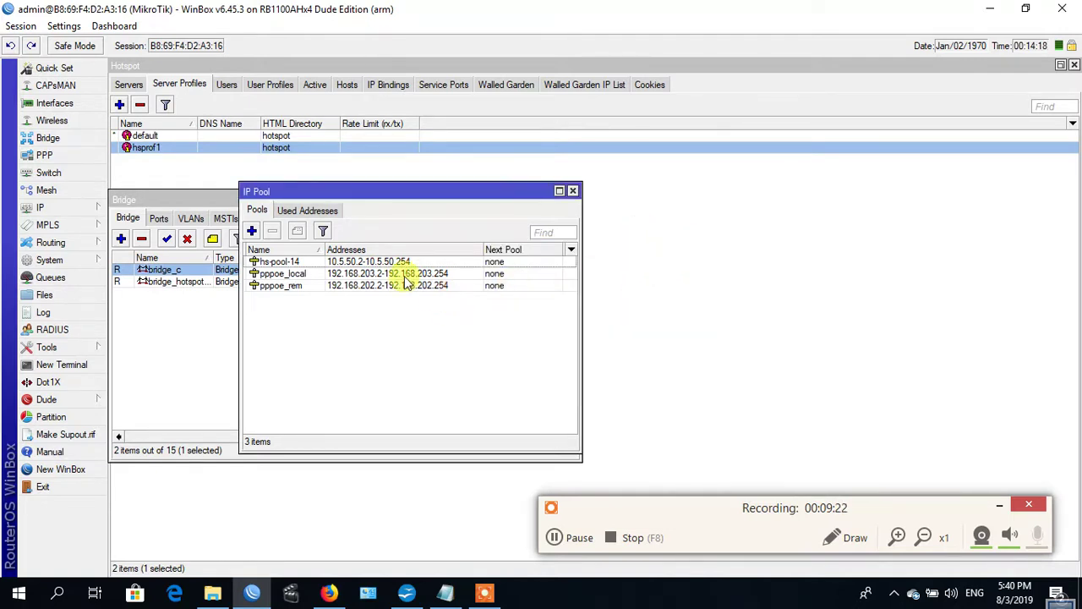
left_click(68, 207)
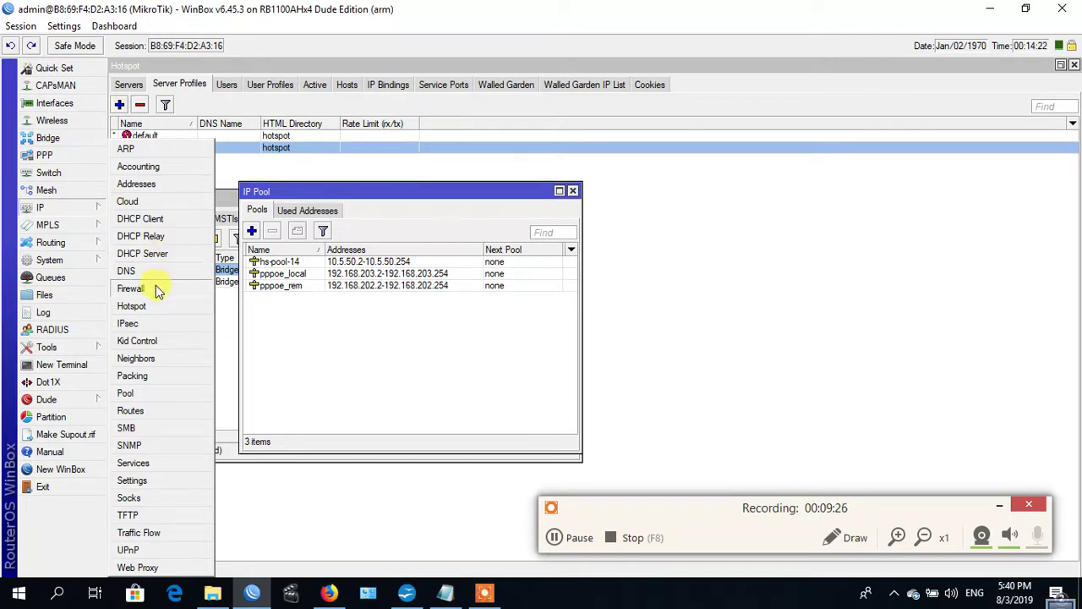
Step: Add a NAT masquerade rule with source address 192.168.202.0/24
left_click(131, 288)
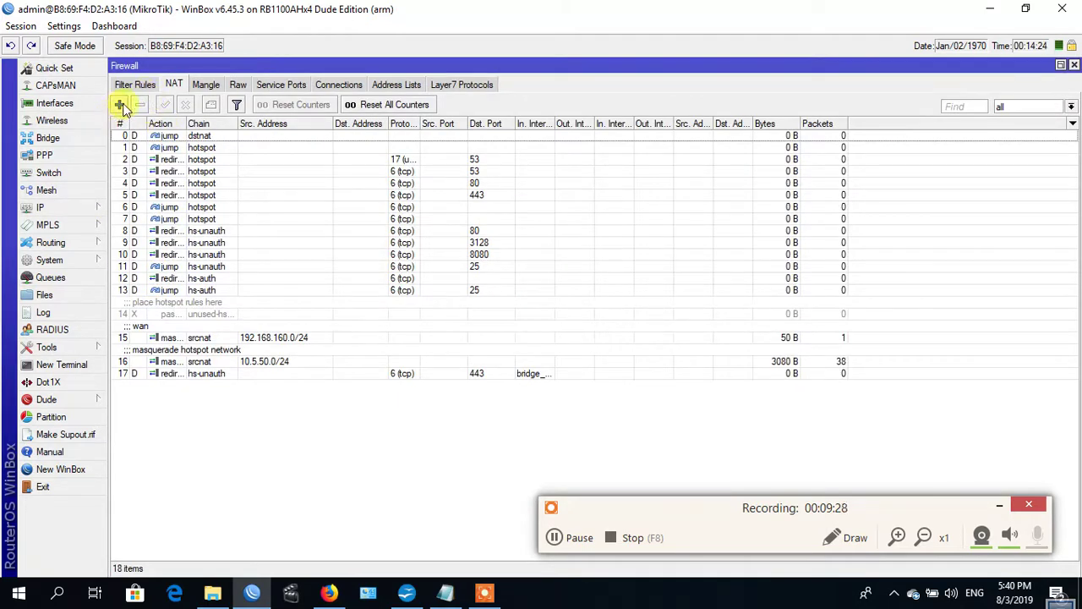
left_click(120, 104)
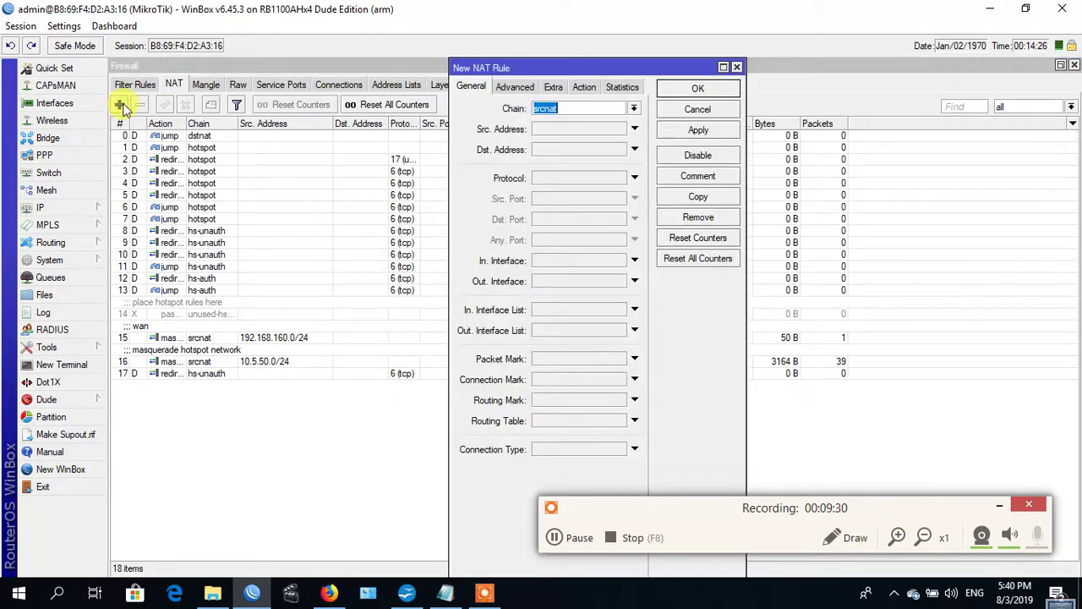
left_click(549, 131)
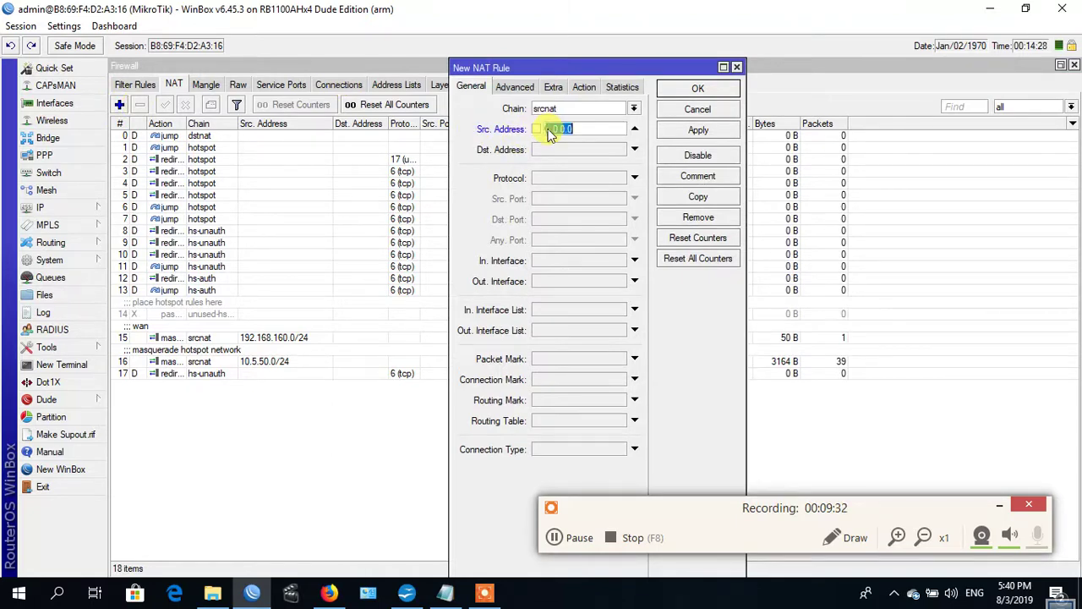
type("192.168")
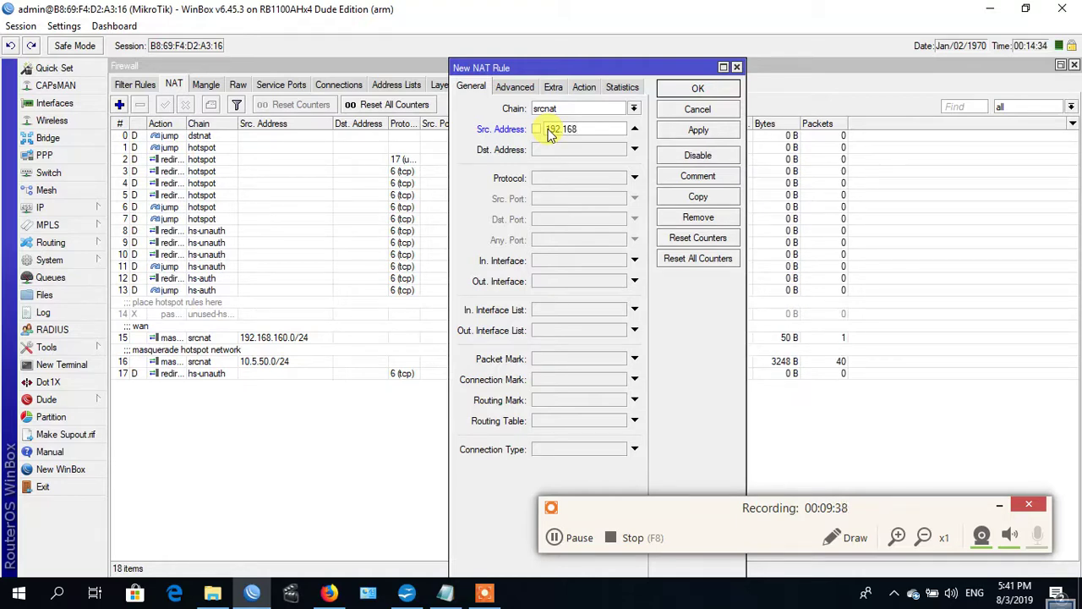
type(".202.0/24")
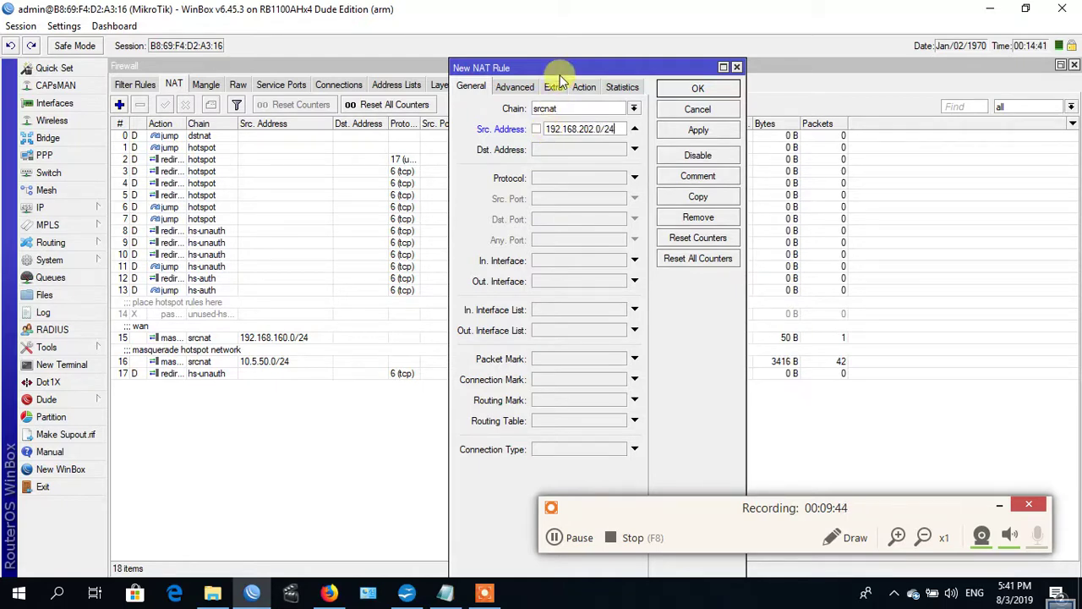
left_click(583, 87)
left_click(592, 108)
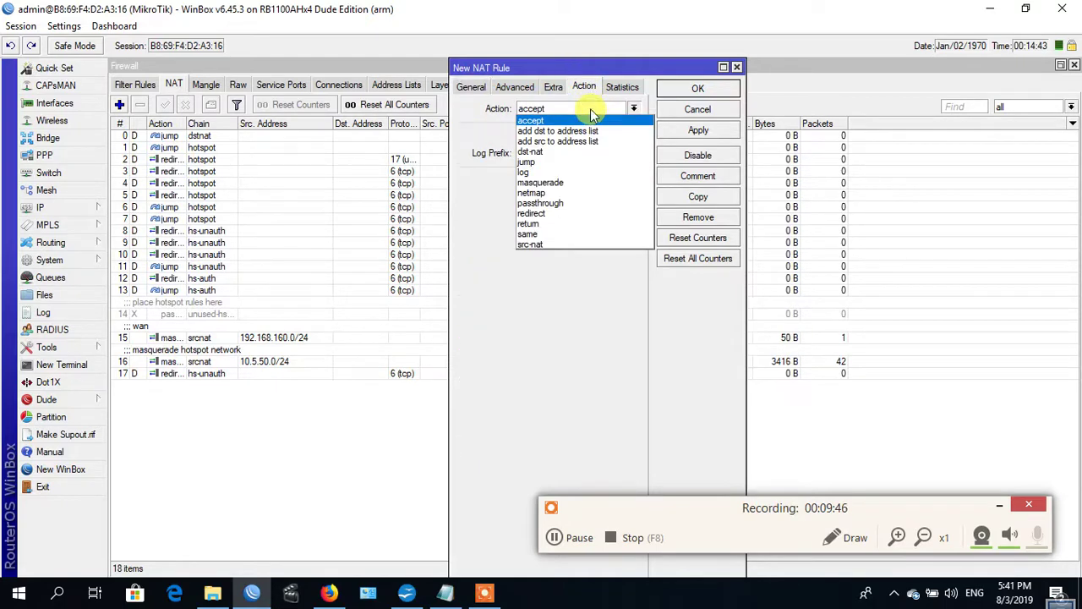
left_click(574, 184)
left_click(470, 86)
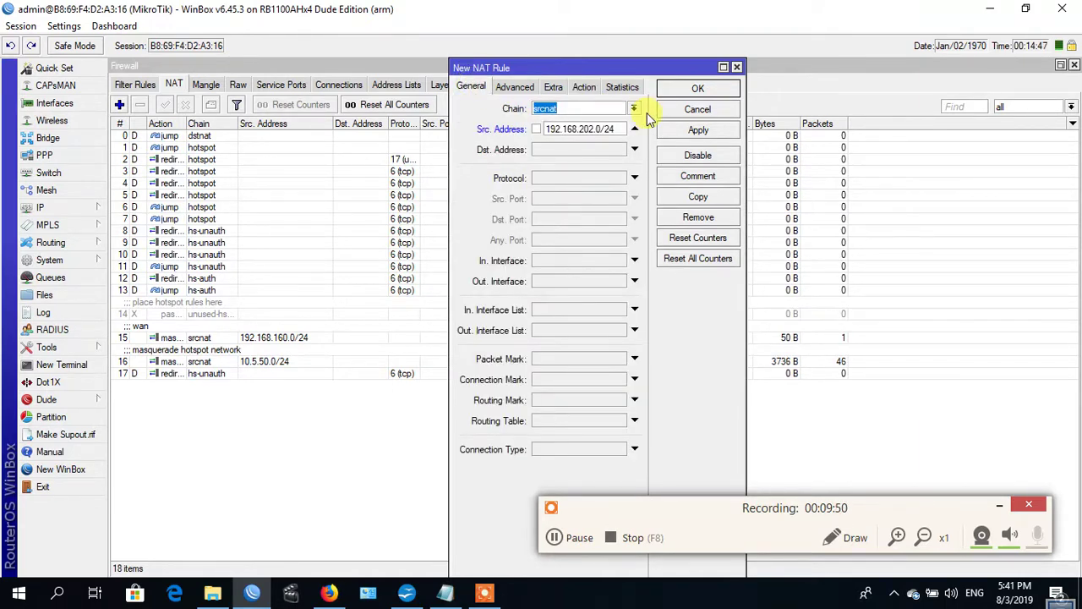
left_click(691, 129)
Step: Copy the rule's source address, comment the rule pppoe and close it
double_click(618, 129)
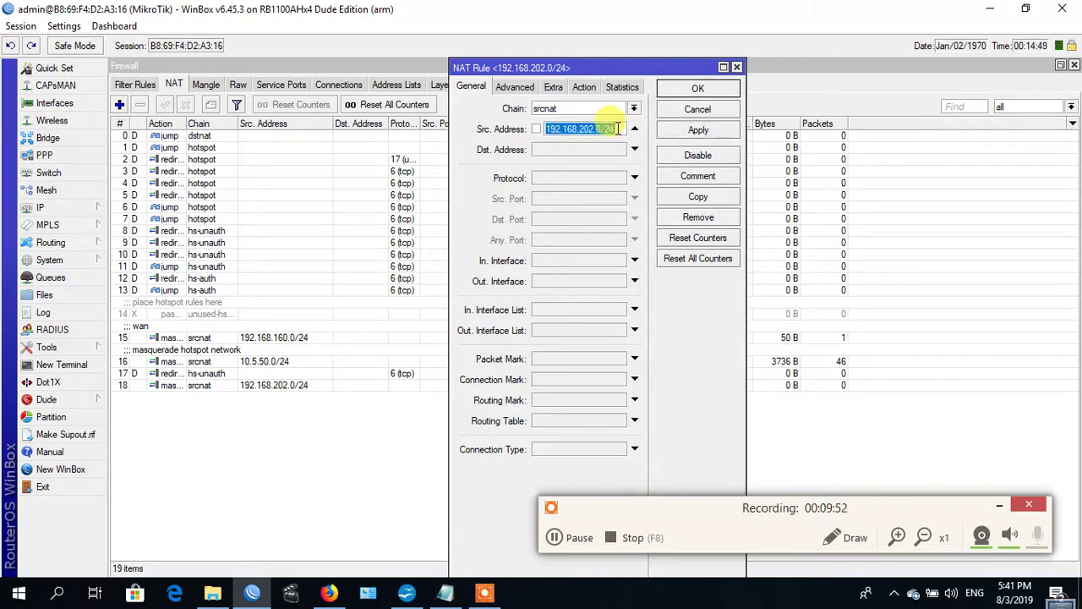
right_click(621, 128)
left_click(685, 151)
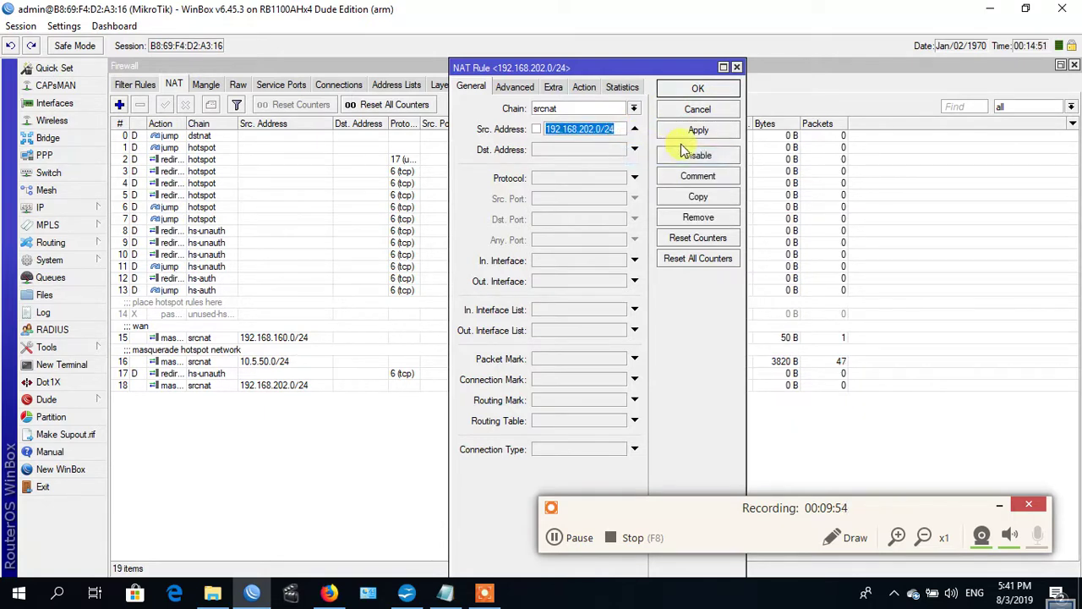
left_click(693, 175)
type("pppoe")
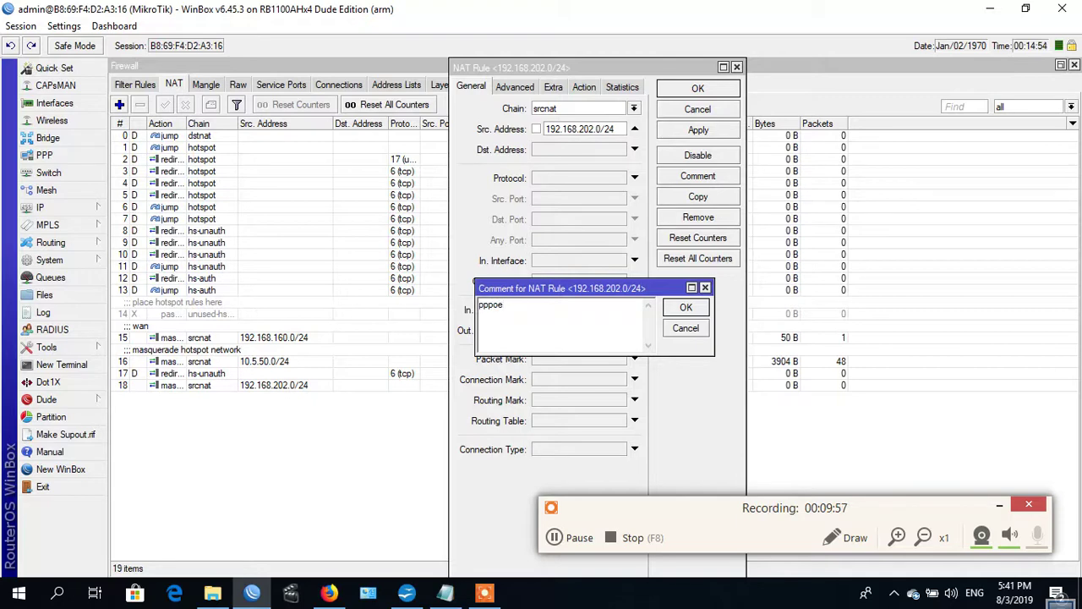
key("Return")
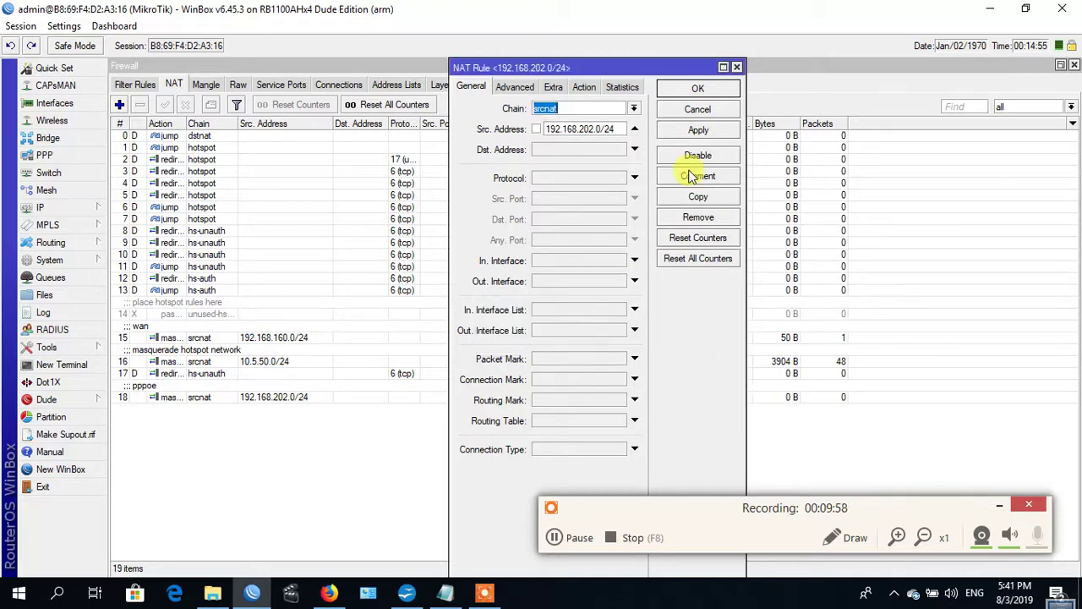
left_click(701, 87)
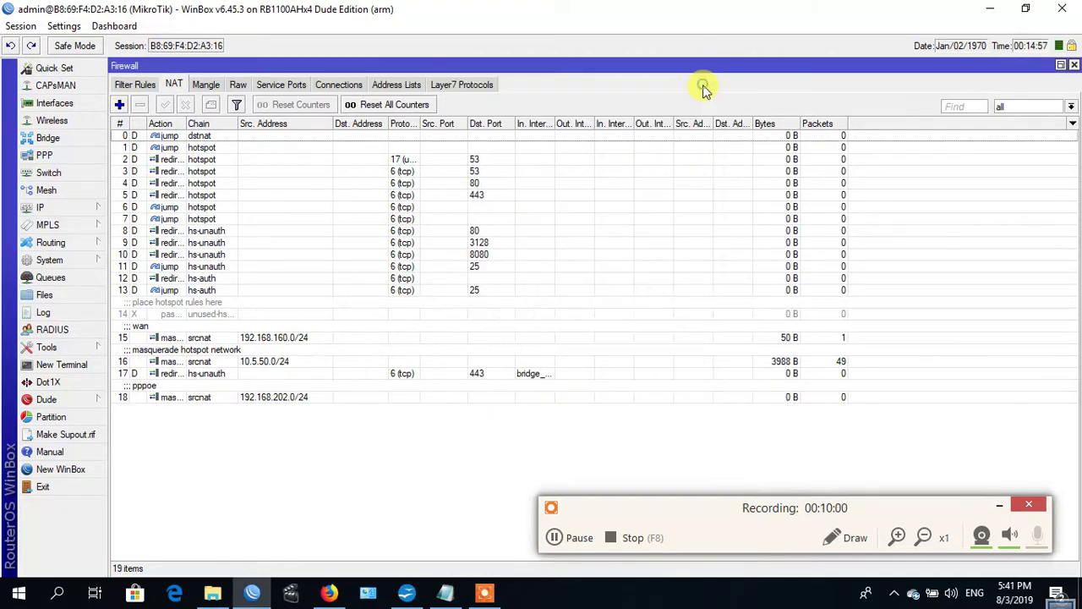
Step: Add another NAT masquerade rule with source address 192.168.203.0/24
left_click(123, 109)
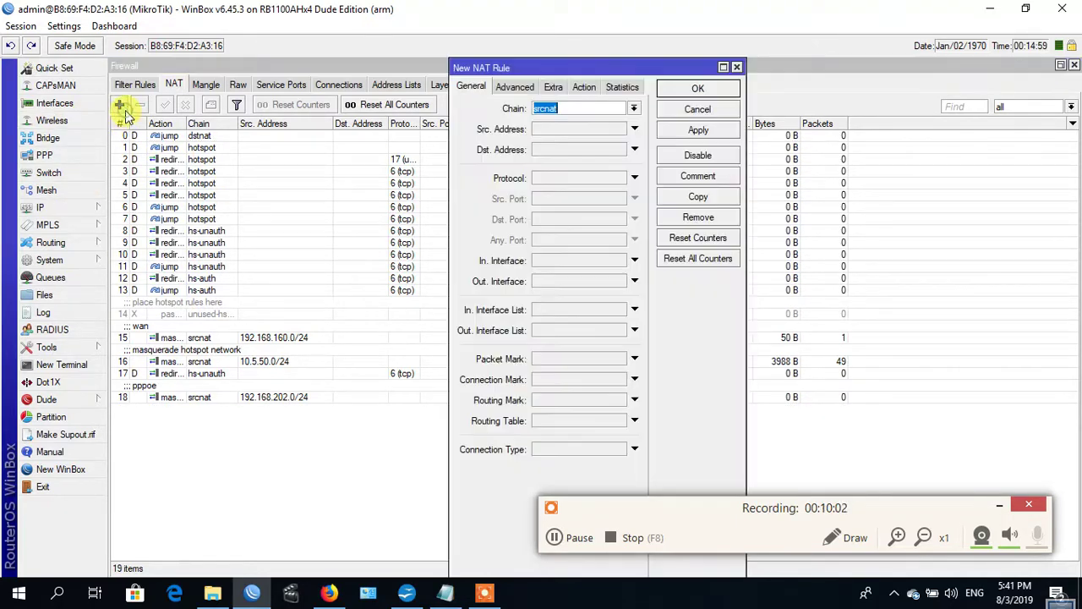
left_click(589, 128)
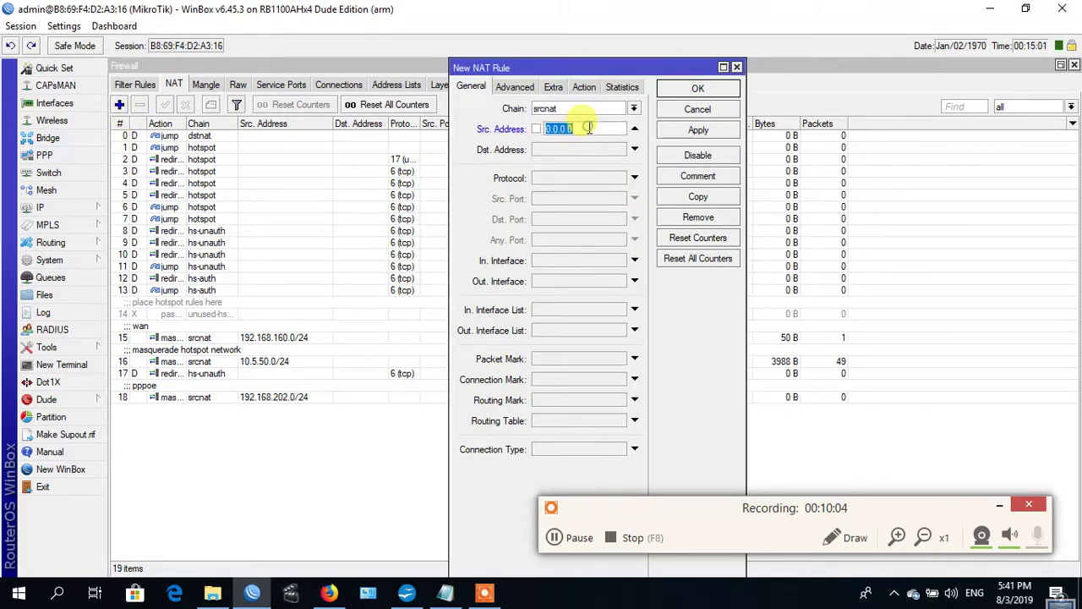
right_click(592, 129)
left_click(625, 171)
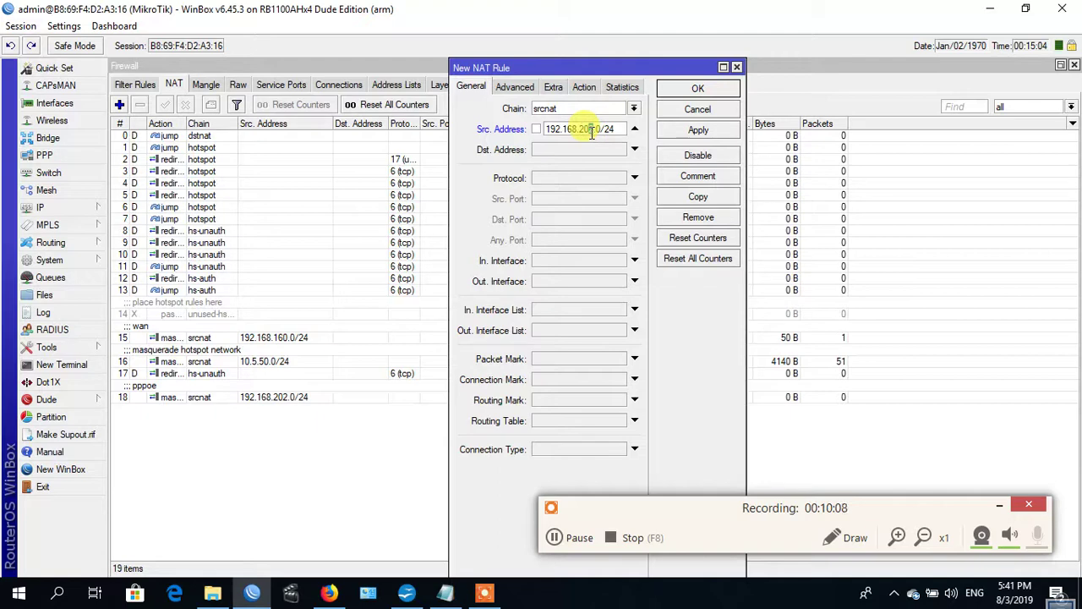
left_click(585, 86)
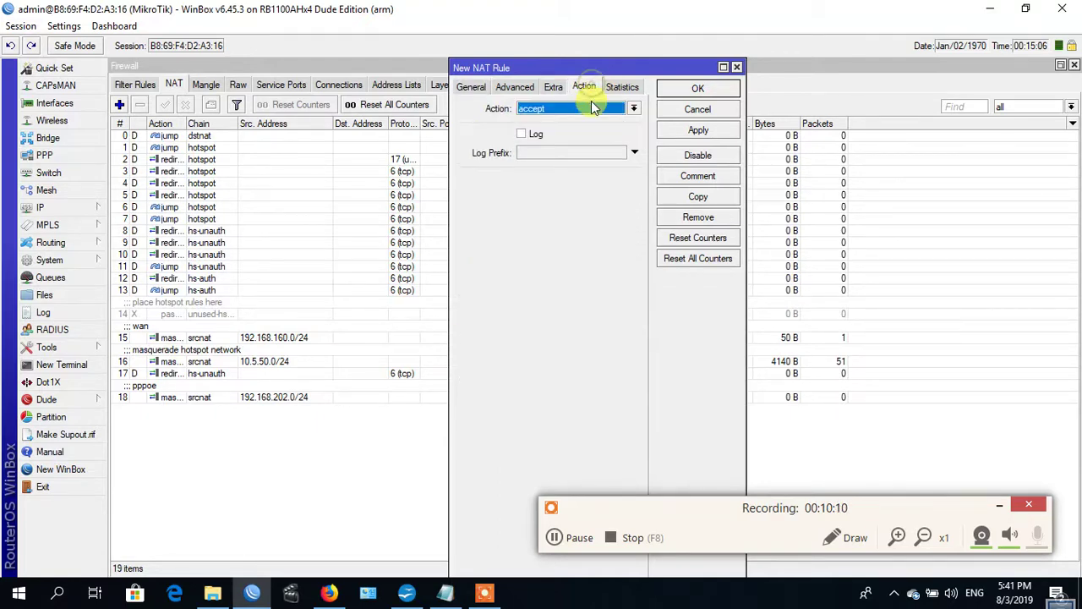
left_click(592, 108)
left_click(571, 182)
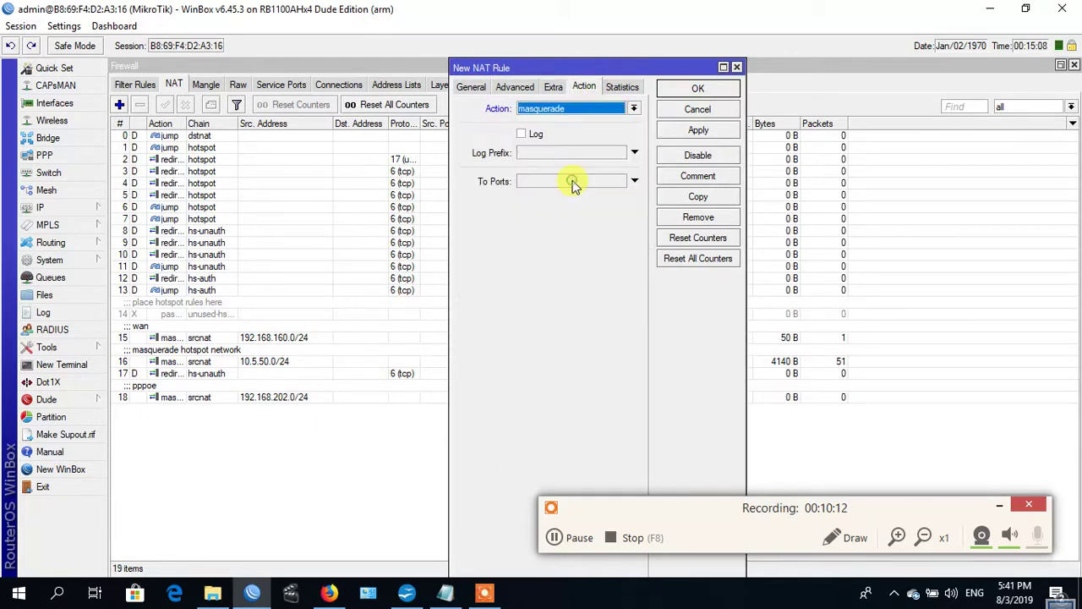
left_click(708, 132)
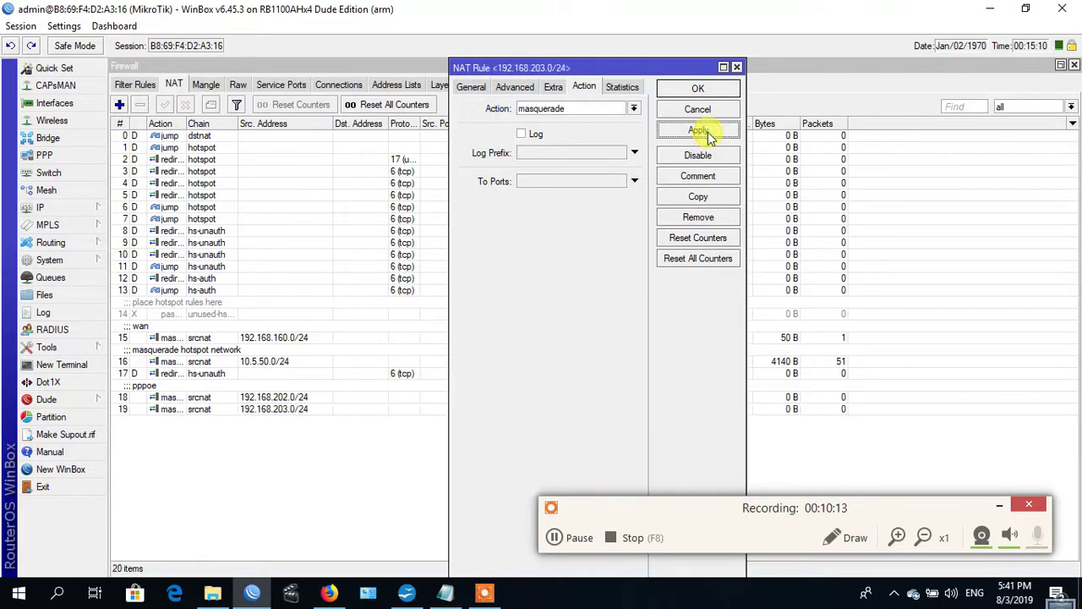
Step: Comment the new rule pppoe and close it
left_click(711, 175)
type("pppoe")
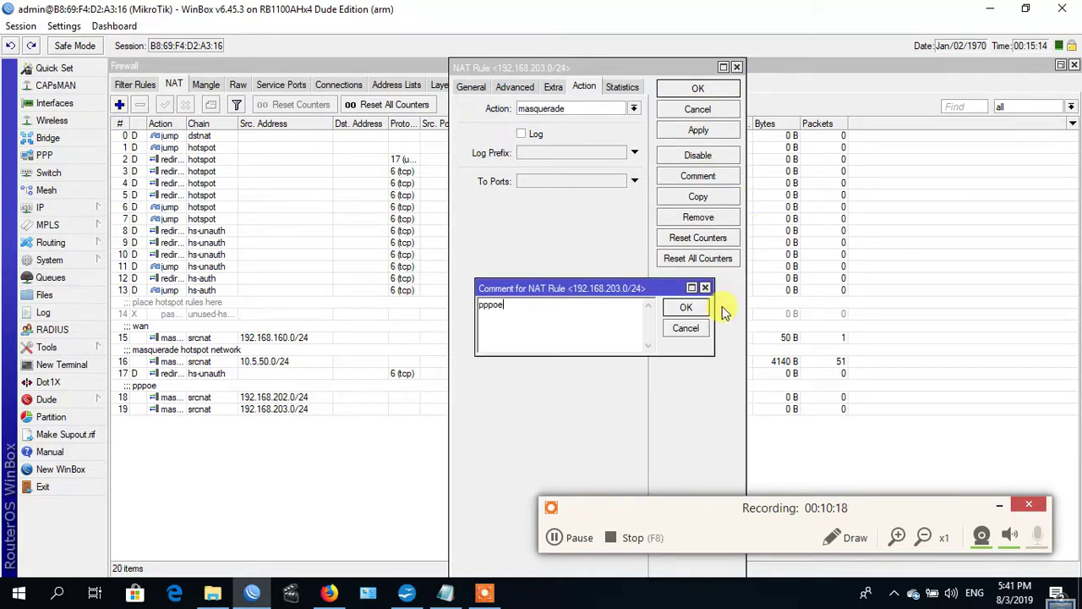
left_click(690, 308)
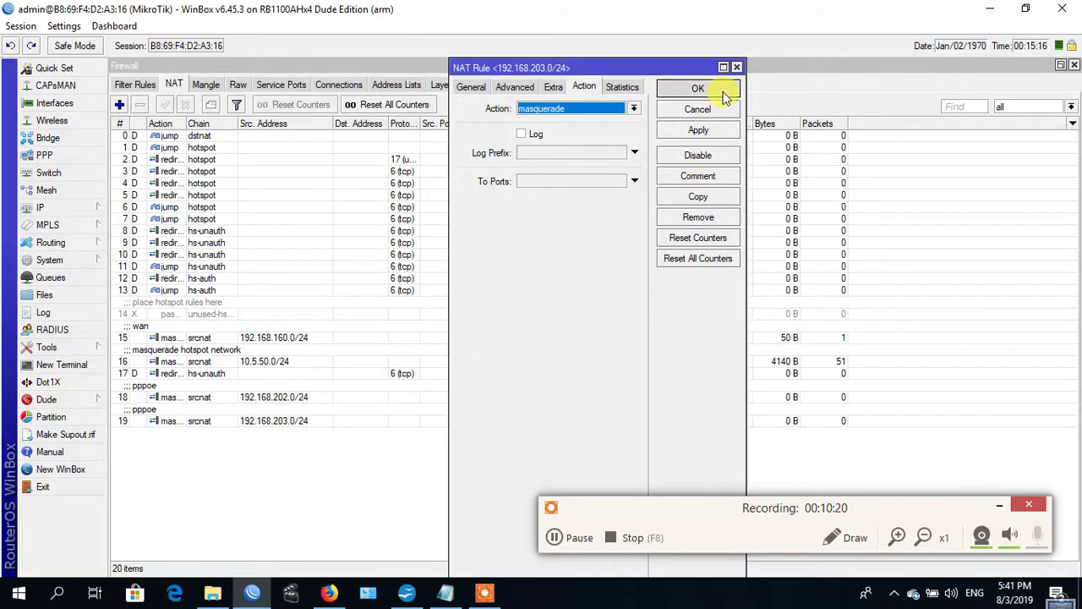
left_click(723, 91)
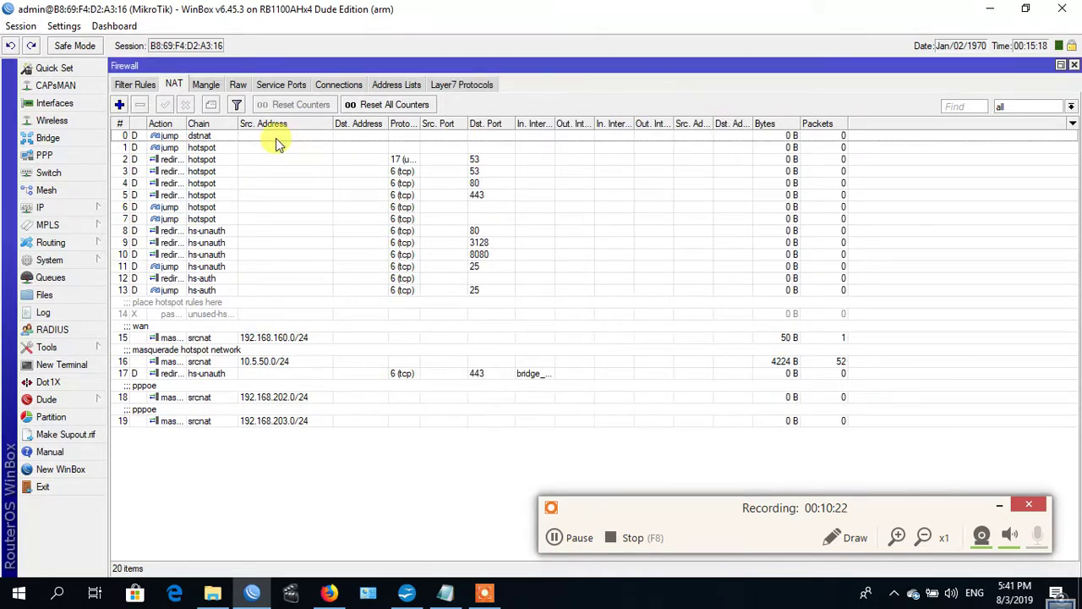
Step: Tick Use Radius in PPP Authentication & Accounting and view the PPP profiles
left_click(61, 150)
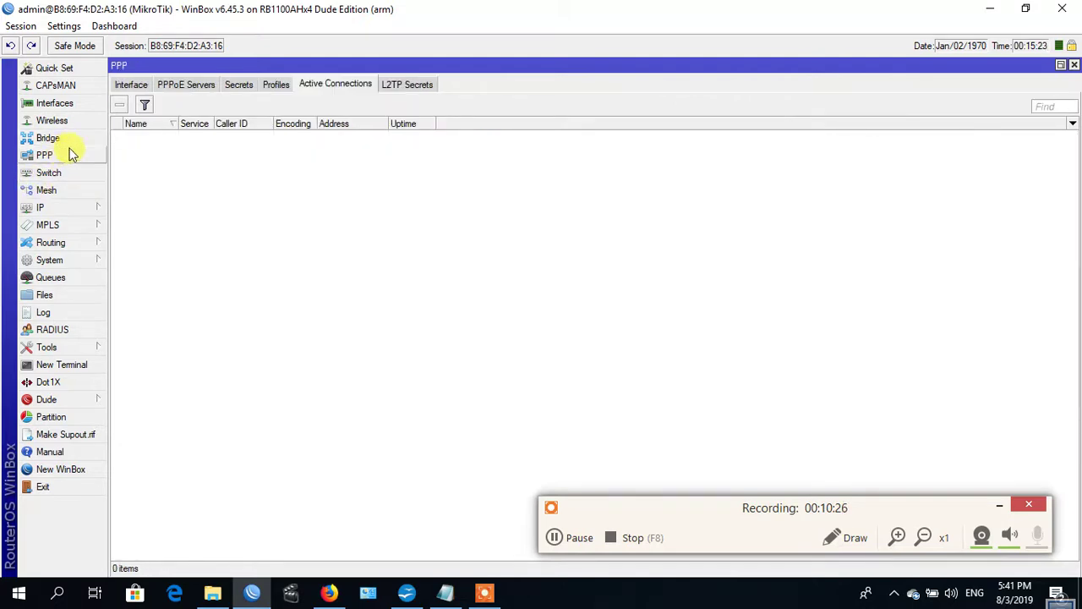
left_click(238, 87)
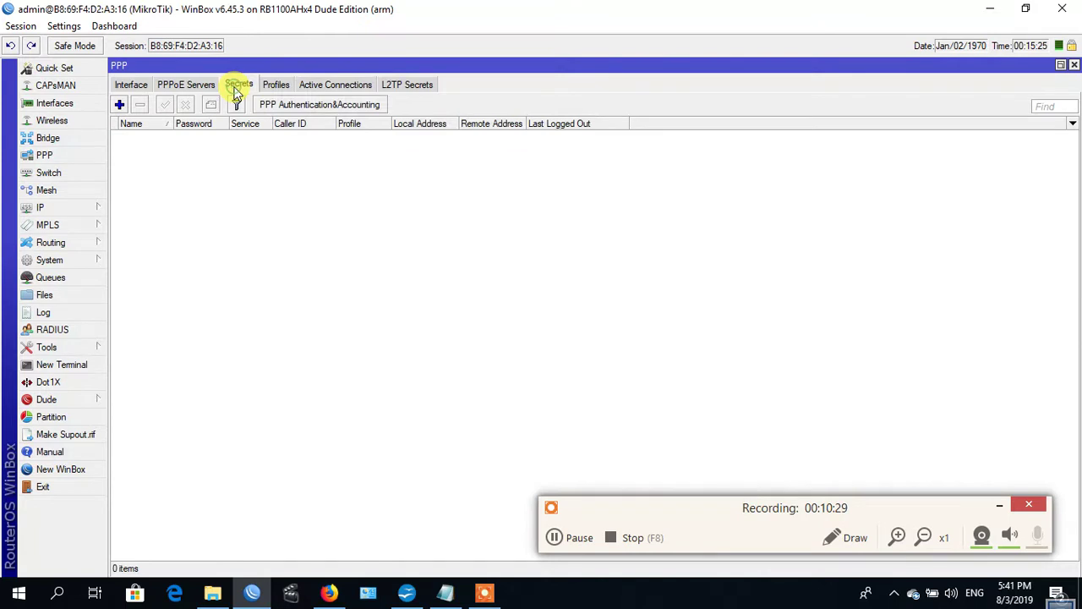
left_click(297, 108)
left_click(588, 296)
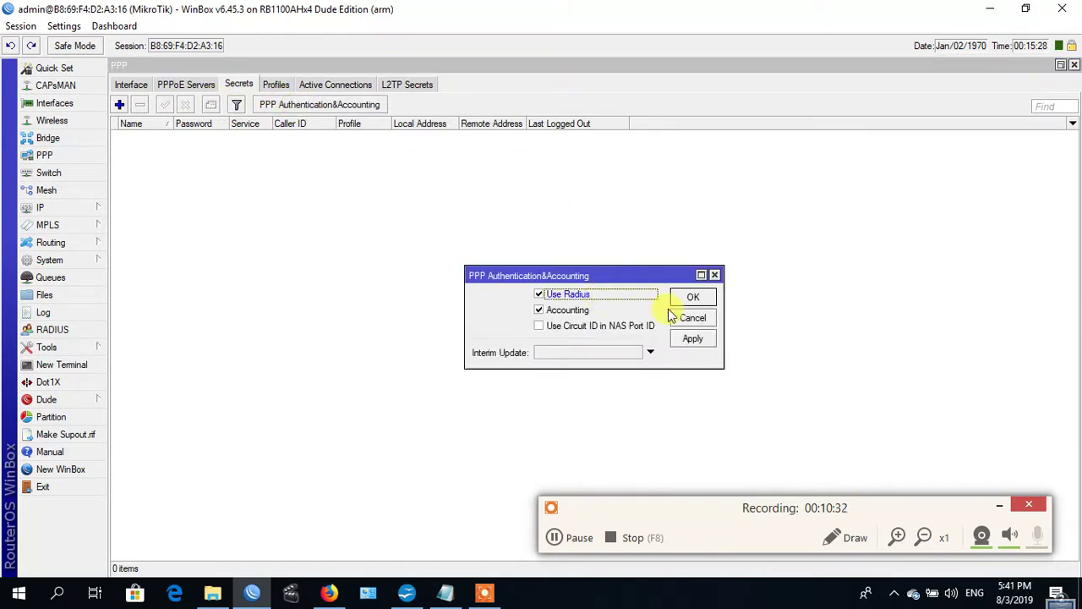
left_click(699, 300)
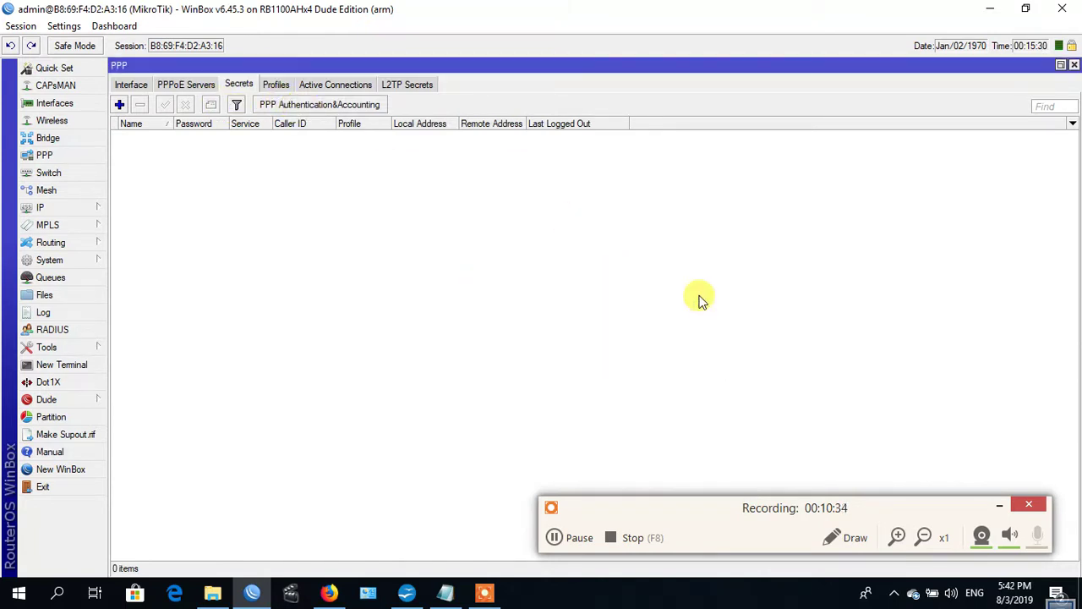
left_click(281, 83)
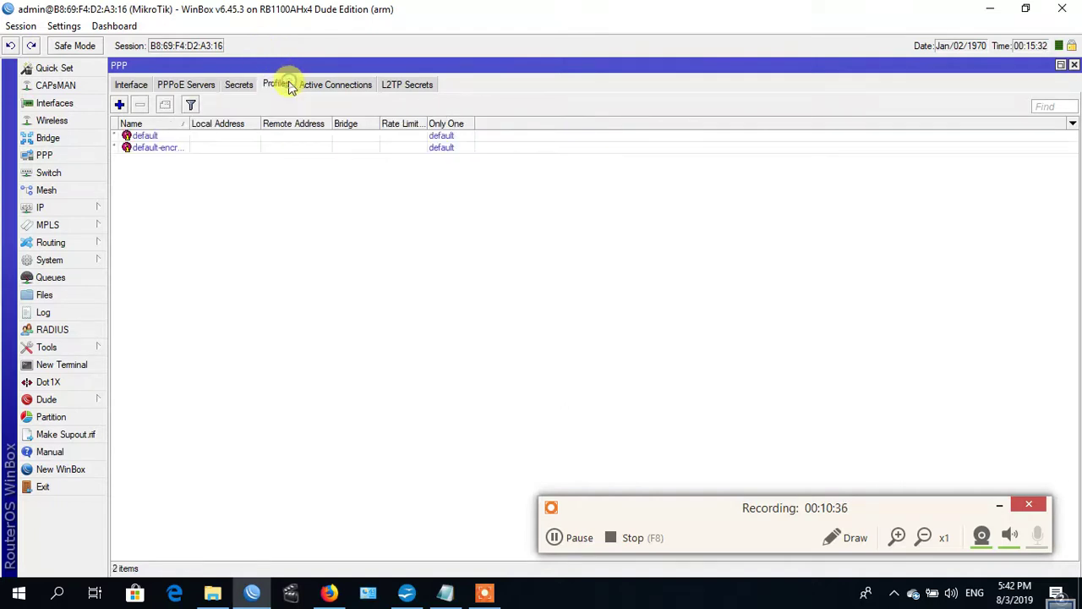
Step: Create PPP profile profile_ppoe with local pool pppoe_local and remote pool pppoe_rem
left_click(119, 105)
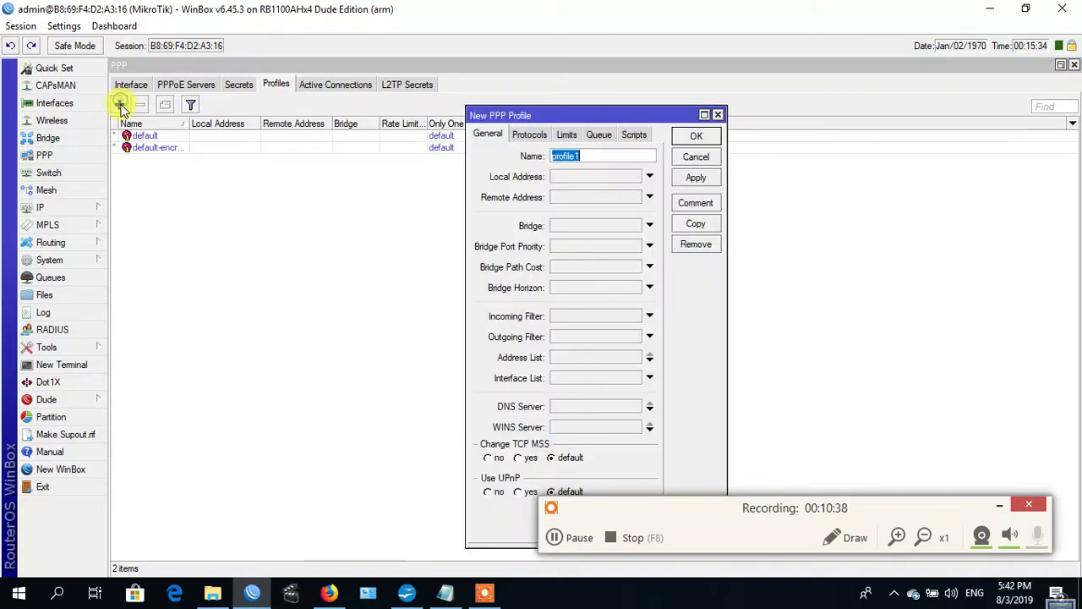
left_click(626, 154)
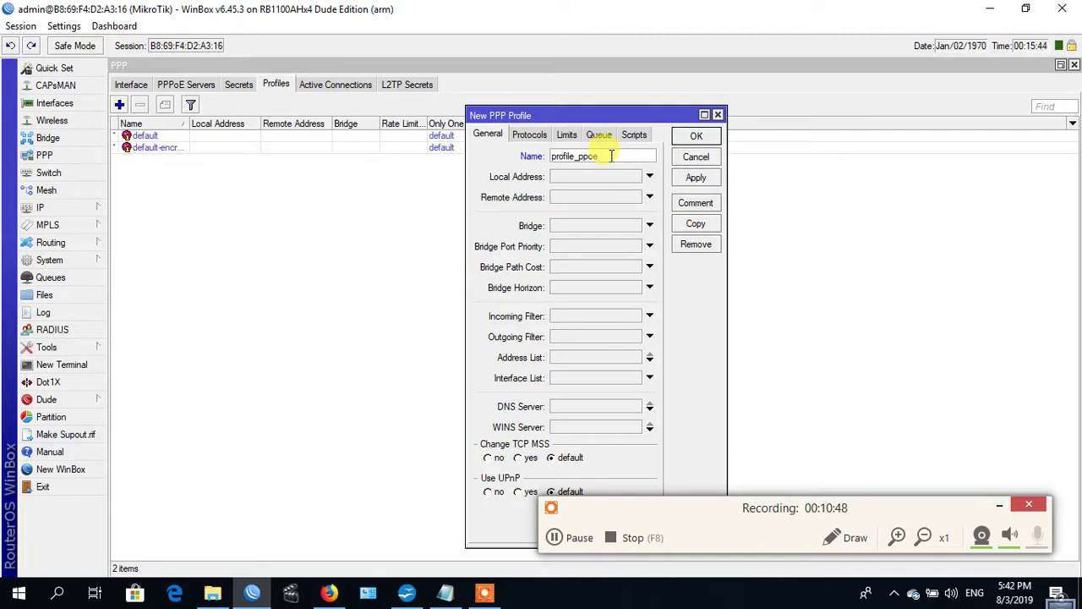
left_click(613, 176)
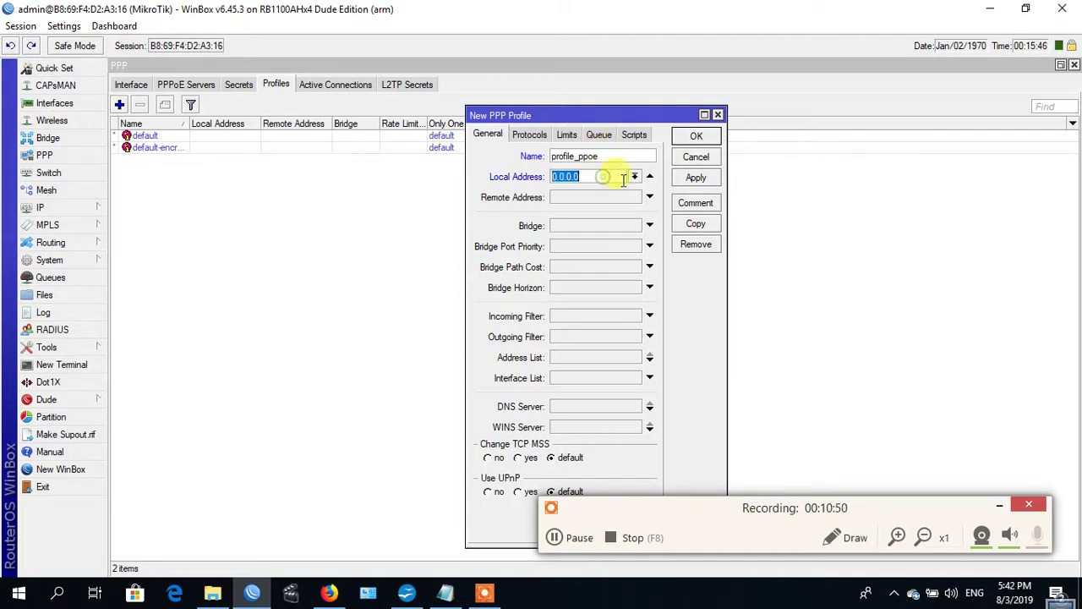
left_click(634, 177)
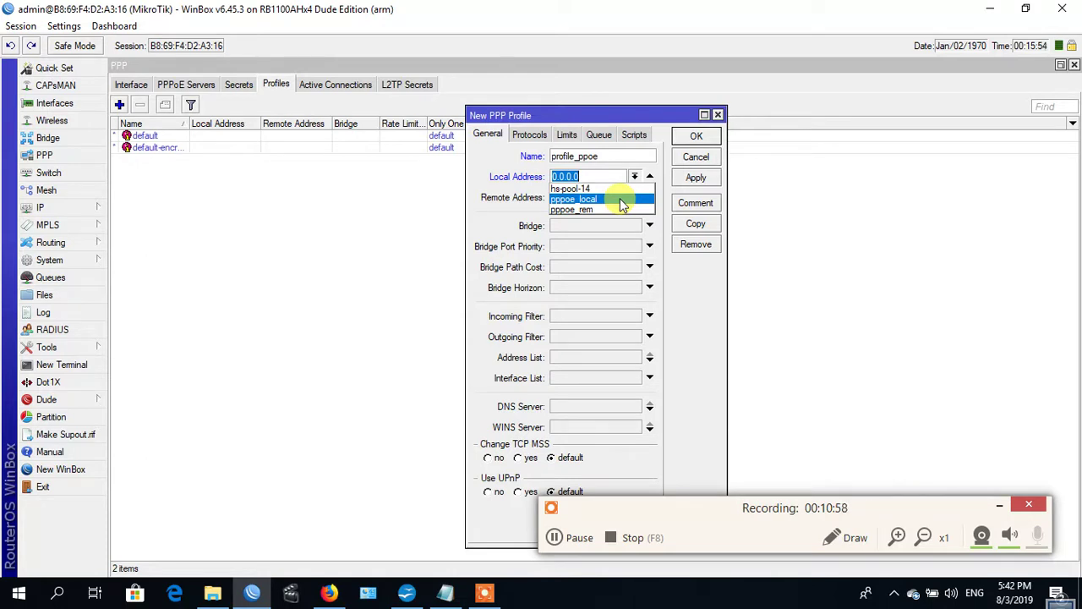
left_click(620, 199)
left_click(620, 197)
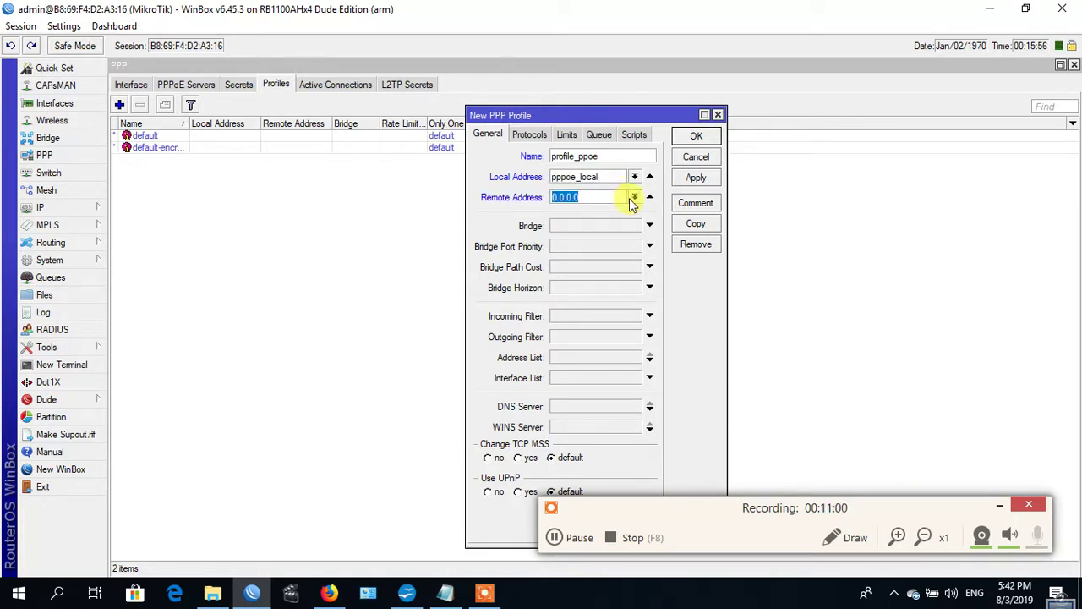
left_click(634, 197)
left_click(621, 227)
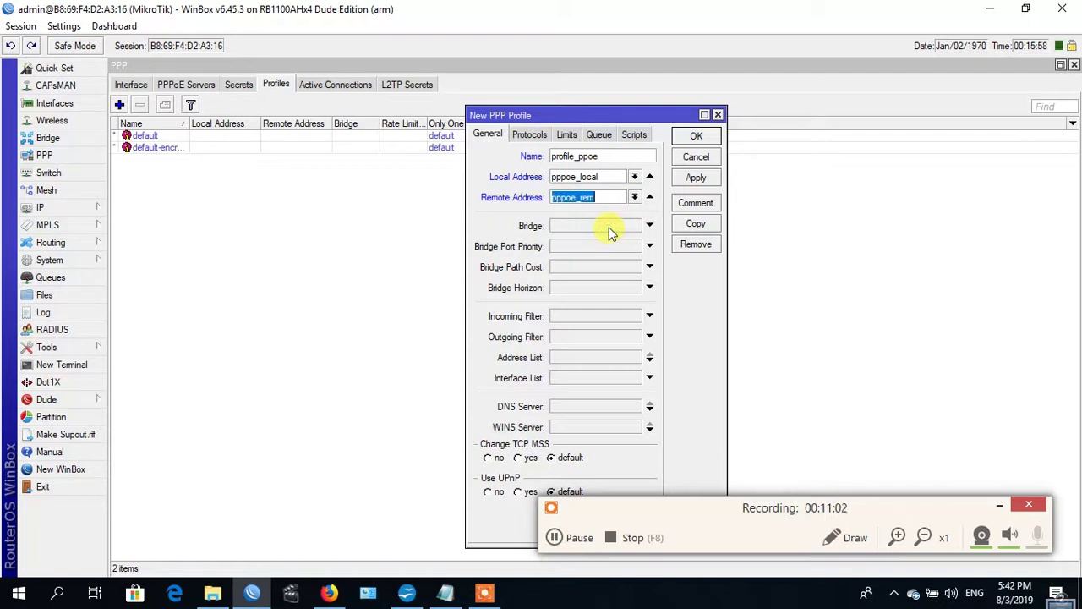
Step: Copy the hotspot binding script from Notepad for the profile's scripts
left_click(635, 135)
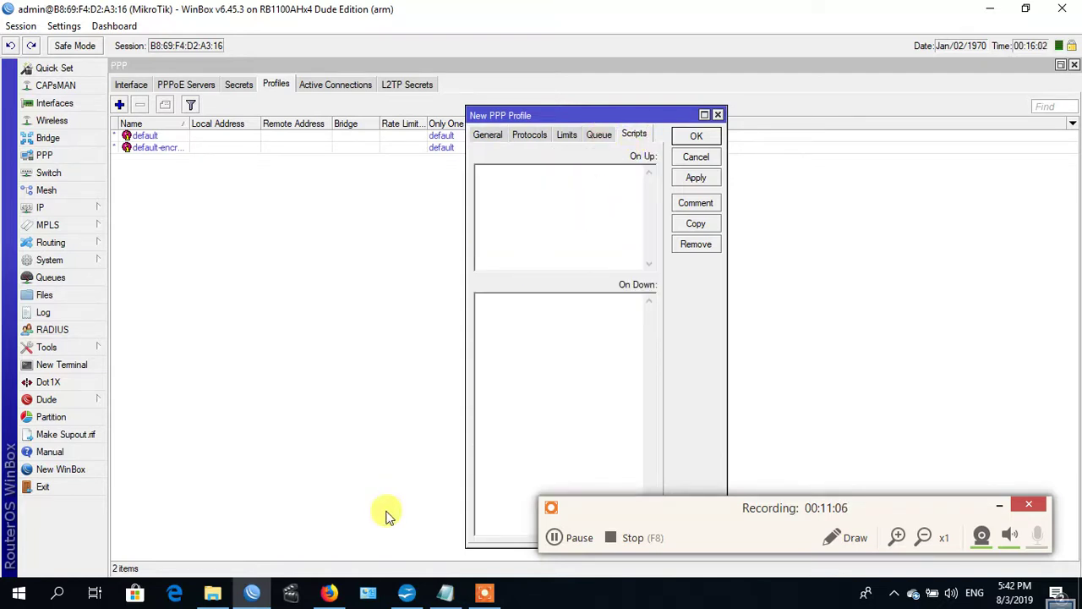
left_click(446, 592)
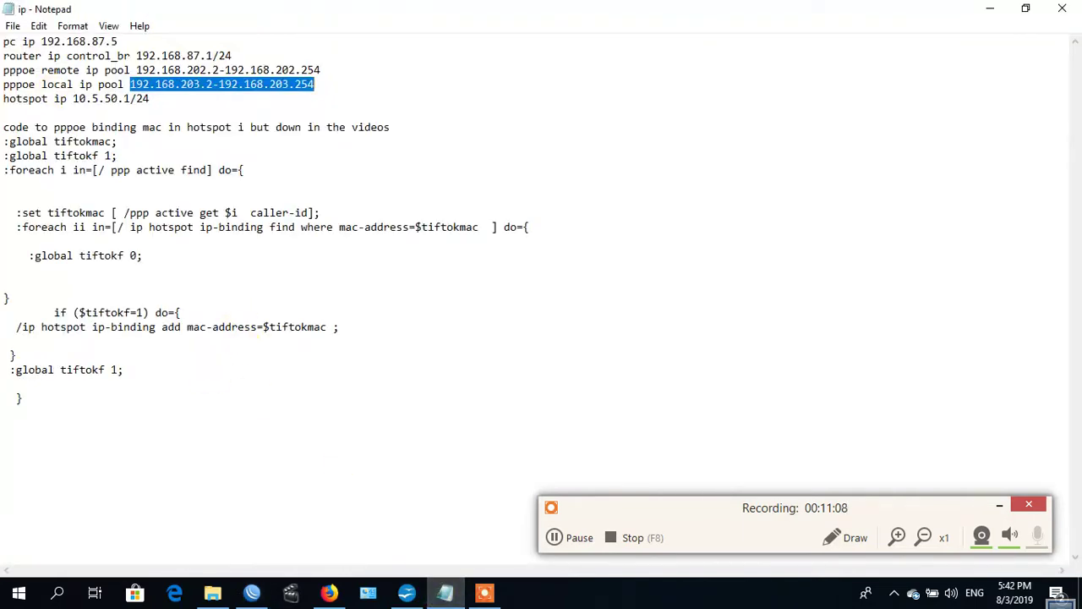
left_click_drag(3, 140, 120, 454)
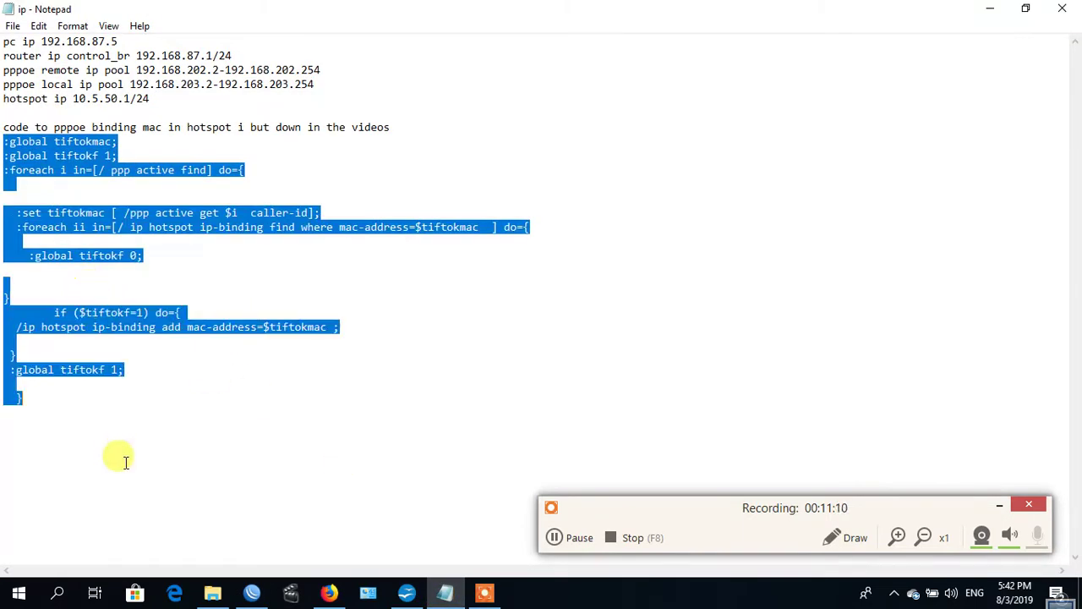
right_click(133, 241)
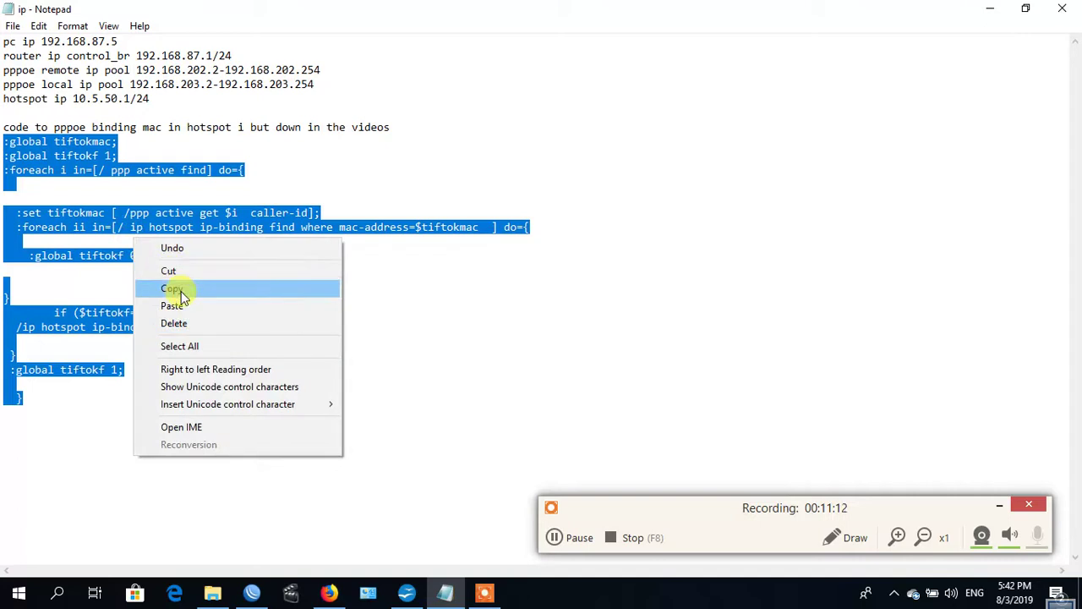
left_click(180, 289)
left_click(254, 592)
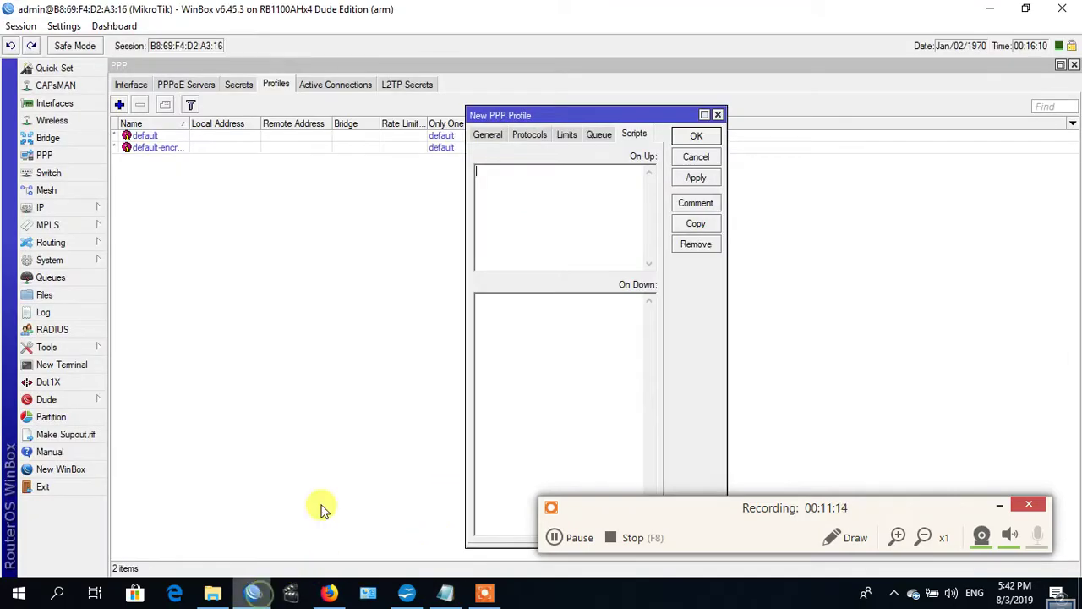
Step: Paste the binding script into On Up, set address list allow, and save profile_ppoe
right_click(541, 232)
left_click(584, 300)
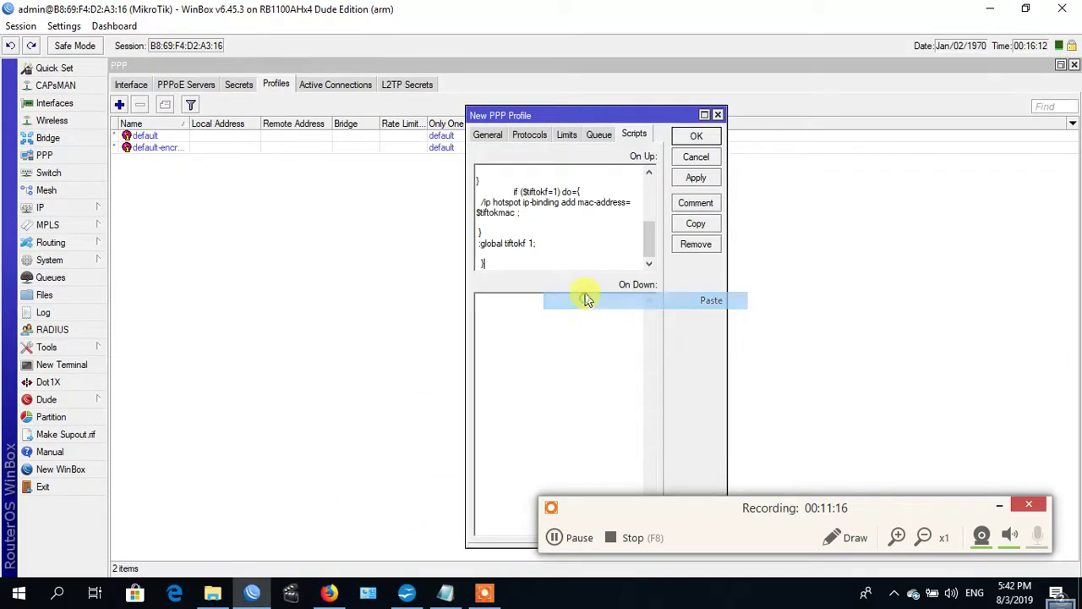
left_click(487, 135)
left_click(592, 360)
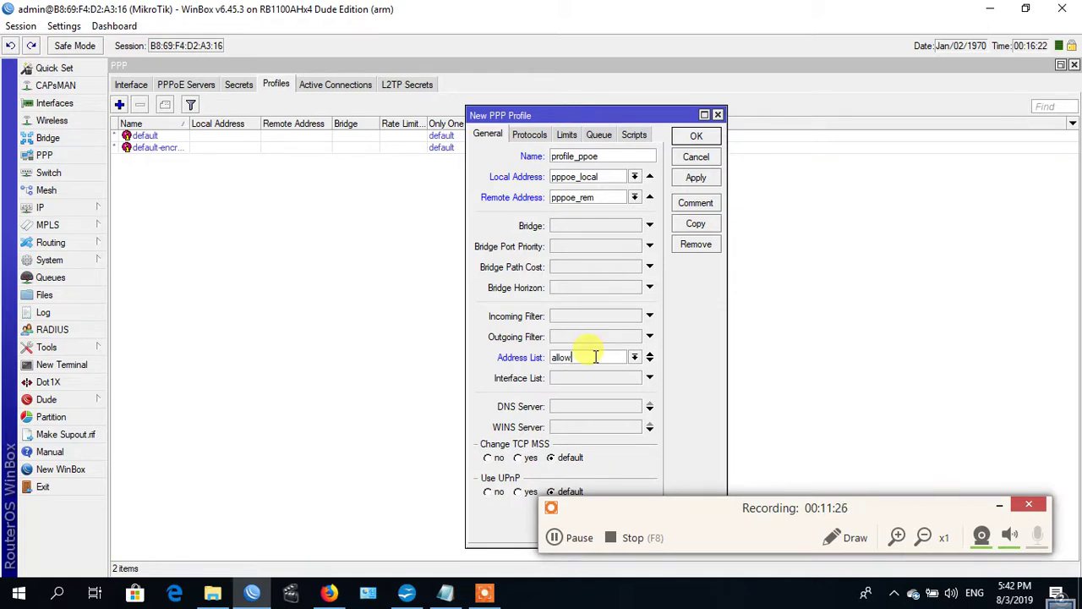
double_click(596, 357)
left_click(696, 177)
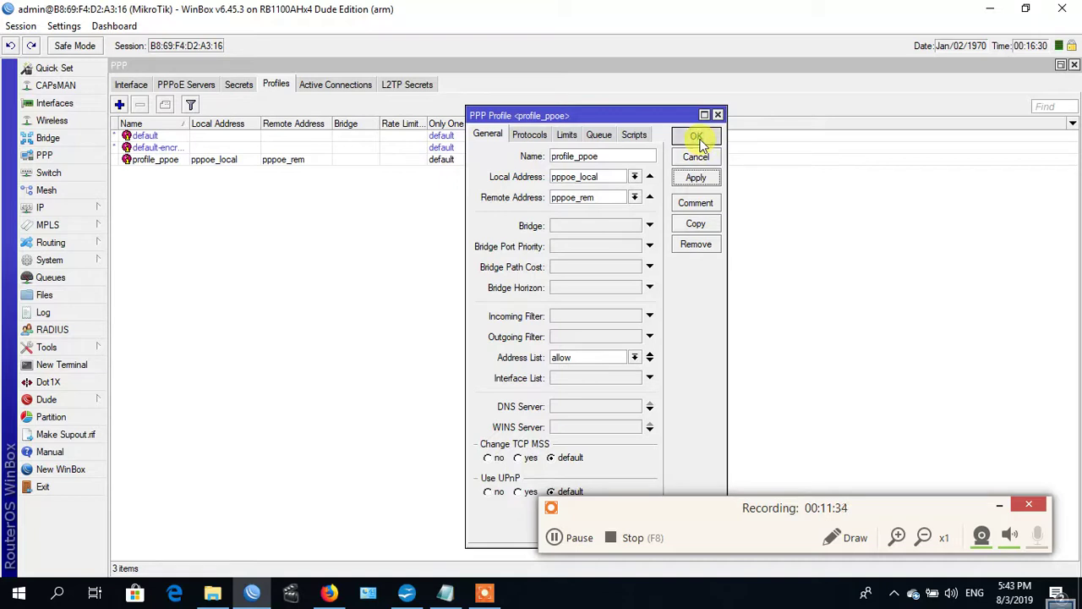
left_click(634, 134)
left_click(711, 142)
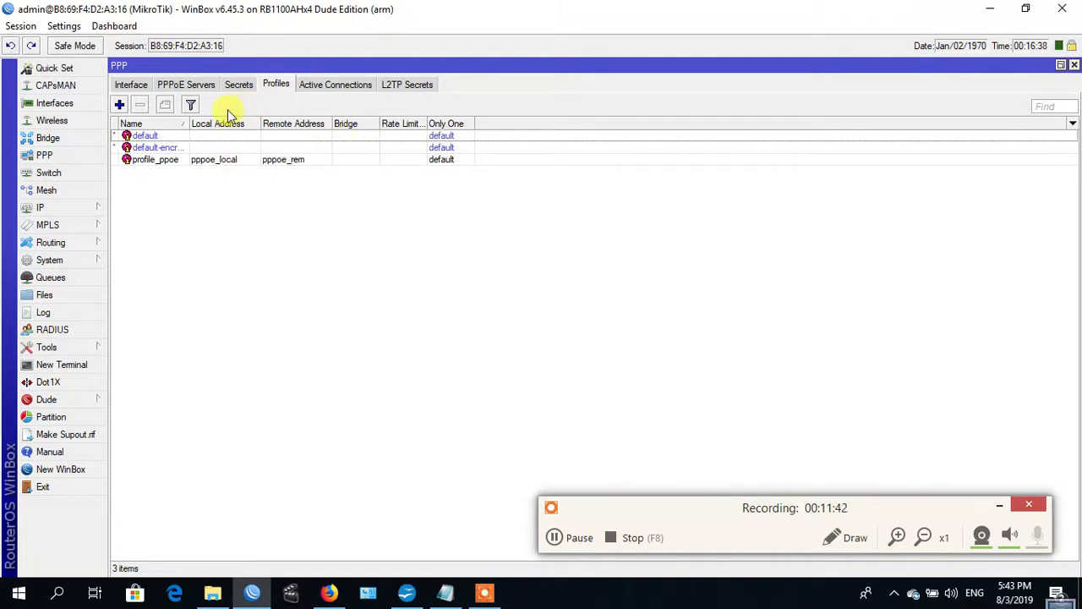
Step: Create PPPoE server service1 on bridge_hotspot_pppoe using profile_ppoe, one session per host
left_click(186, 85)
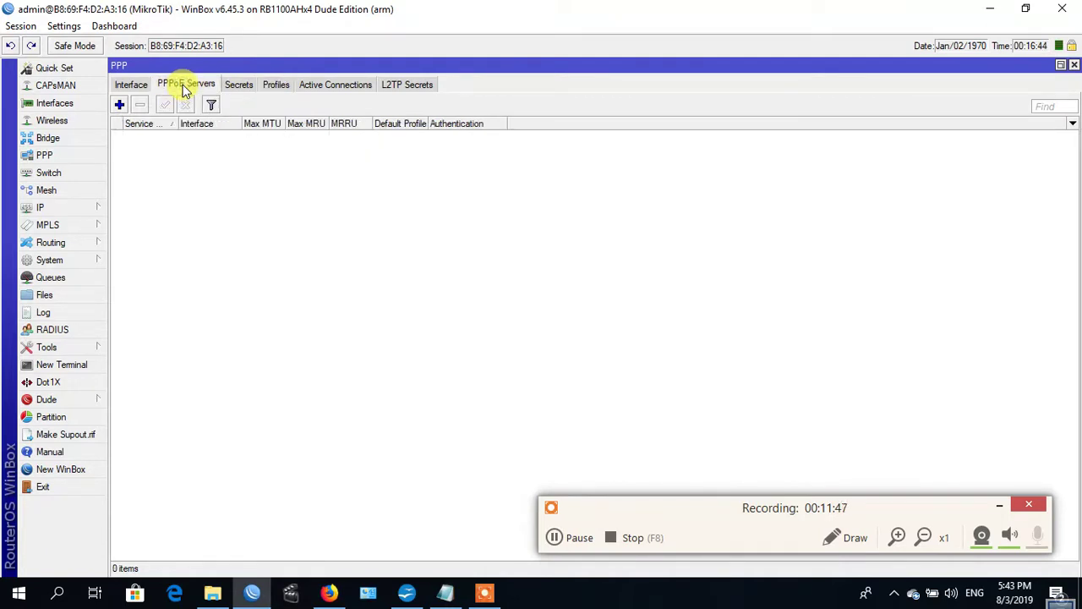
left_click(120, 104)
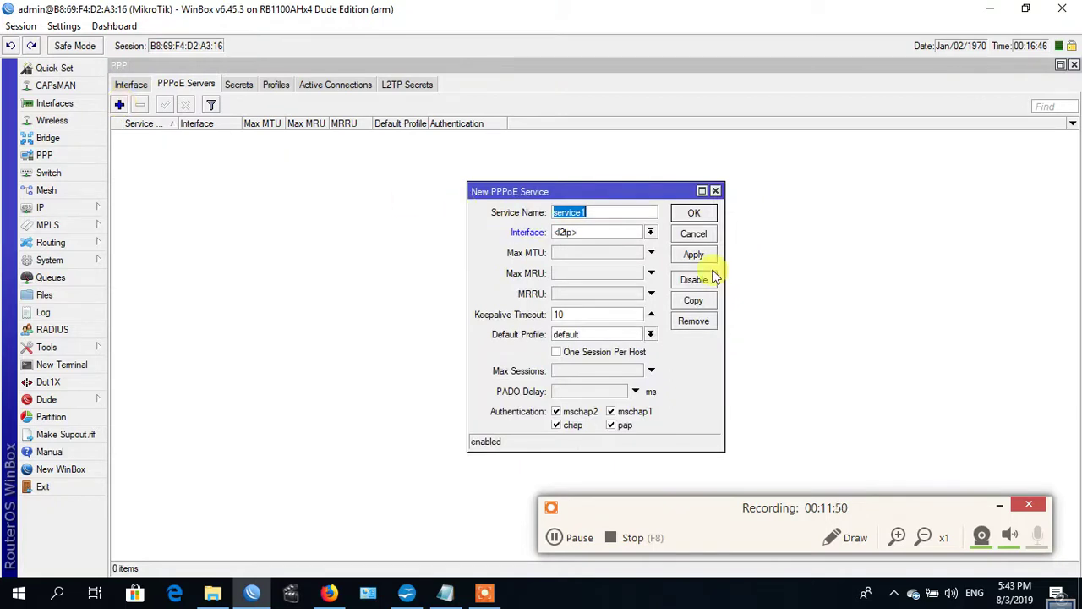
left_click(651, 234)
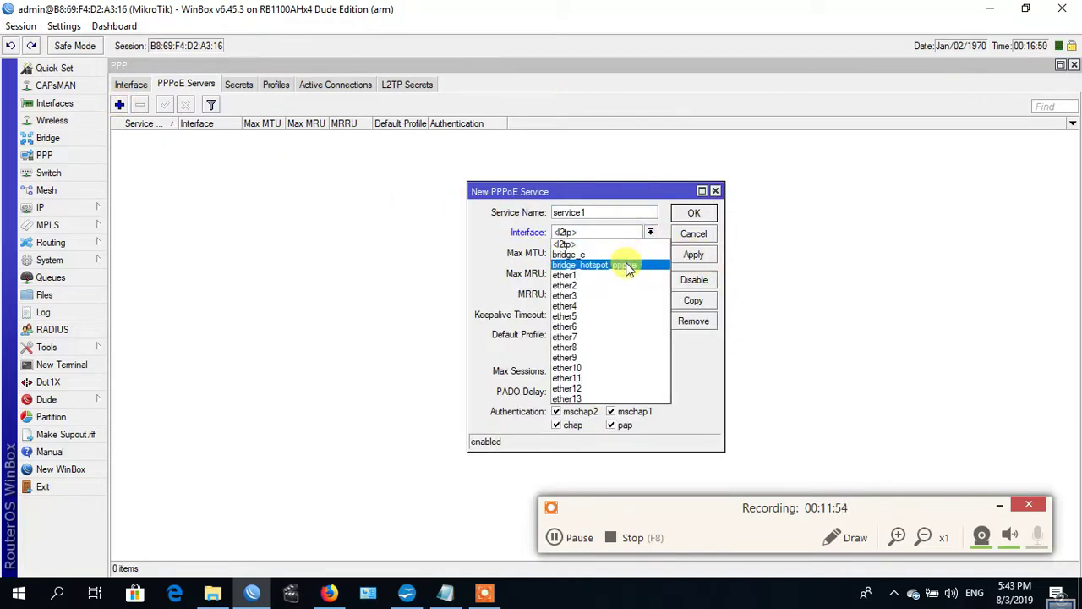
left_click(640, 265)
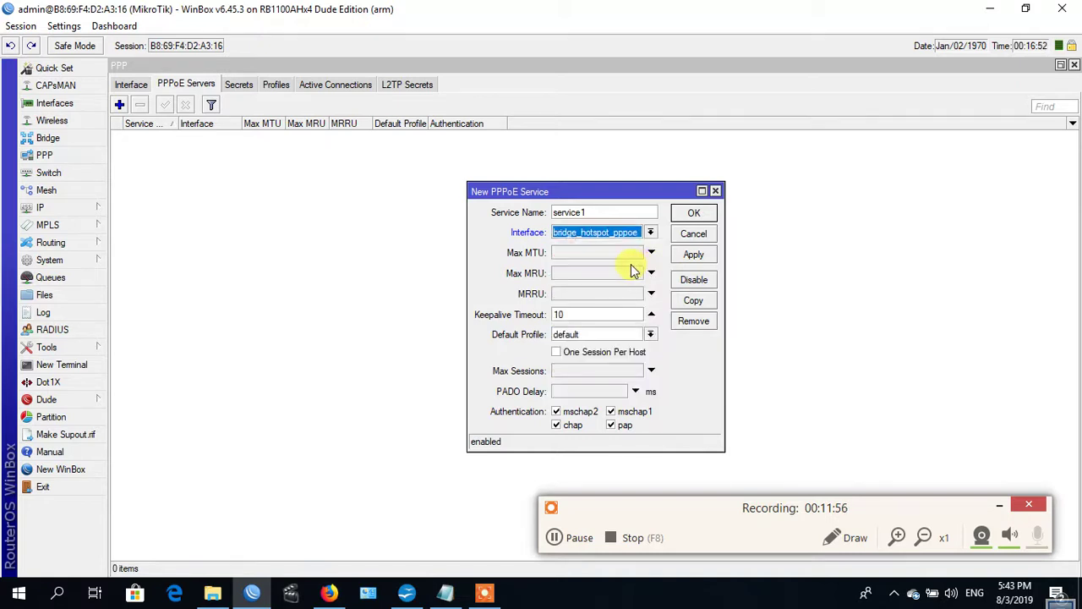
left_click(649, 336)
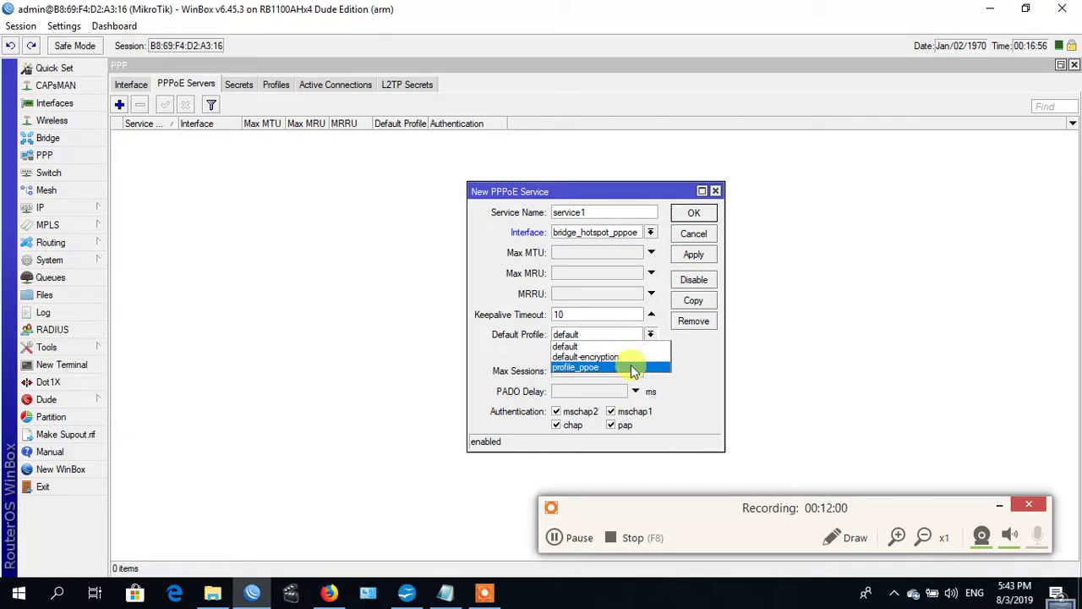
left_click(634, 366)
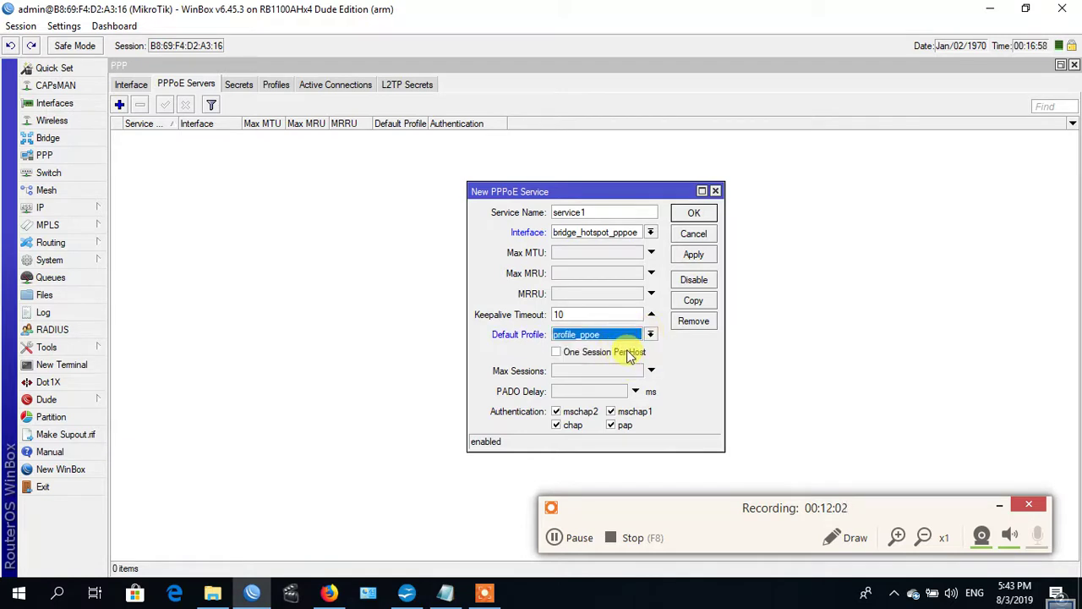
left_click(630, 352)
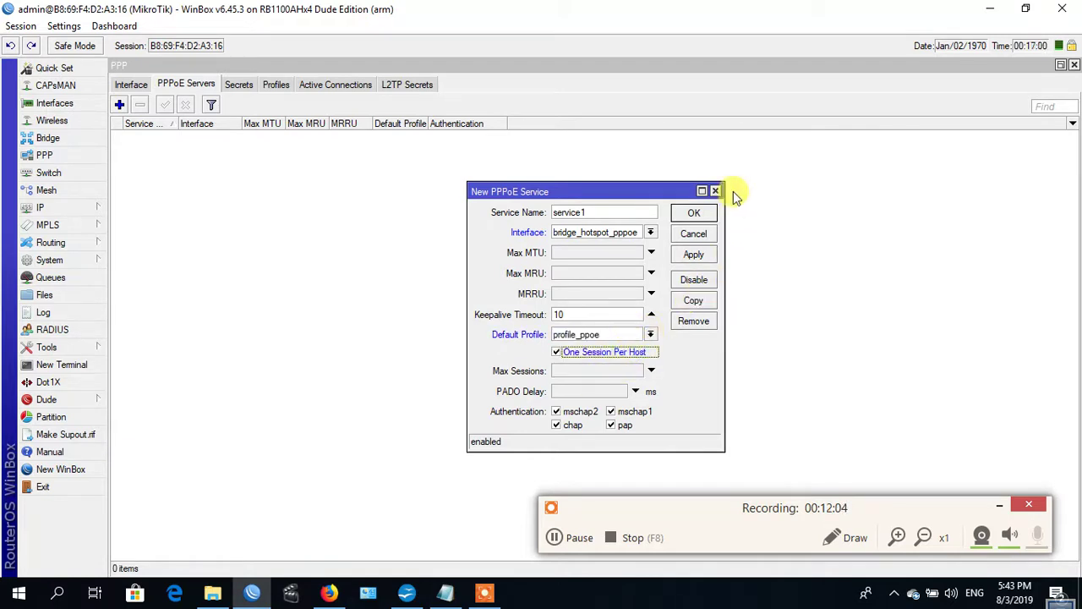
left_click(706, 256)
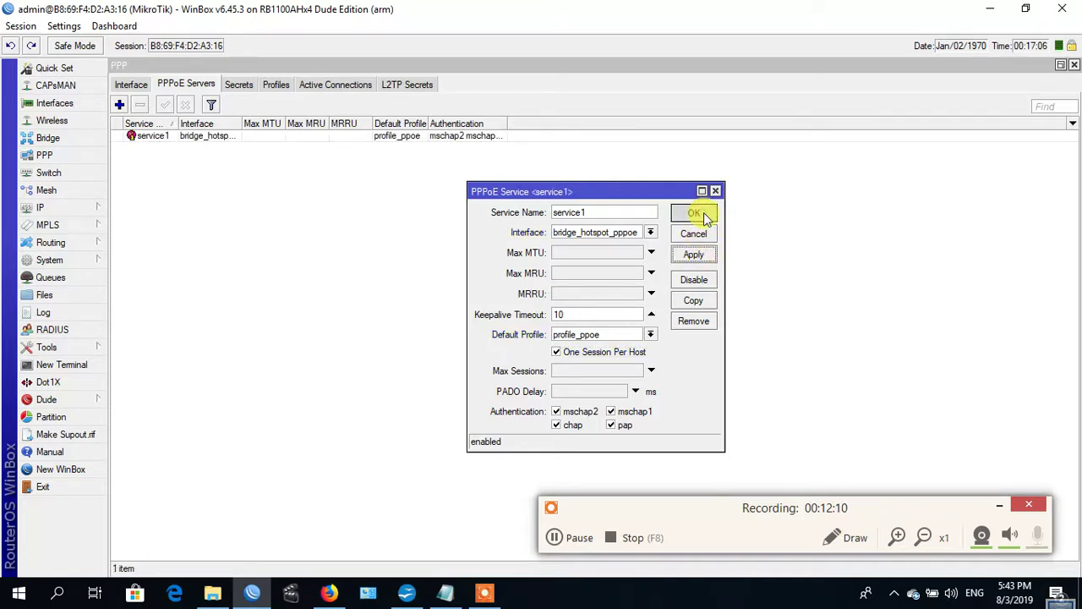
left_click(704, 213)
left_click(76, 138)
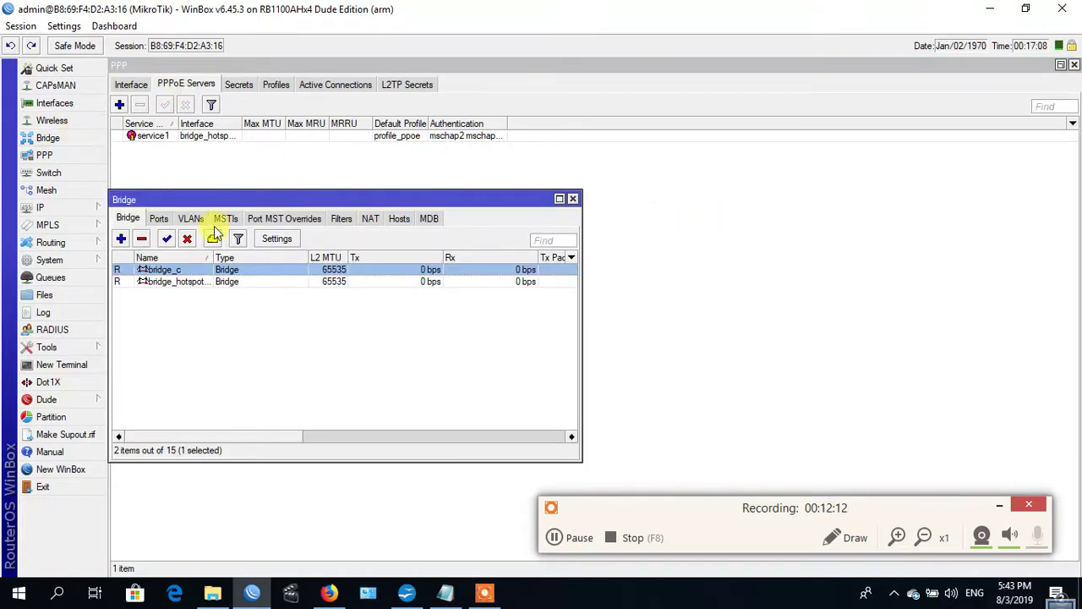
Step: Add ether6 as a trusted port of bridge_hotspot_pppoe
left_click(157, 217)
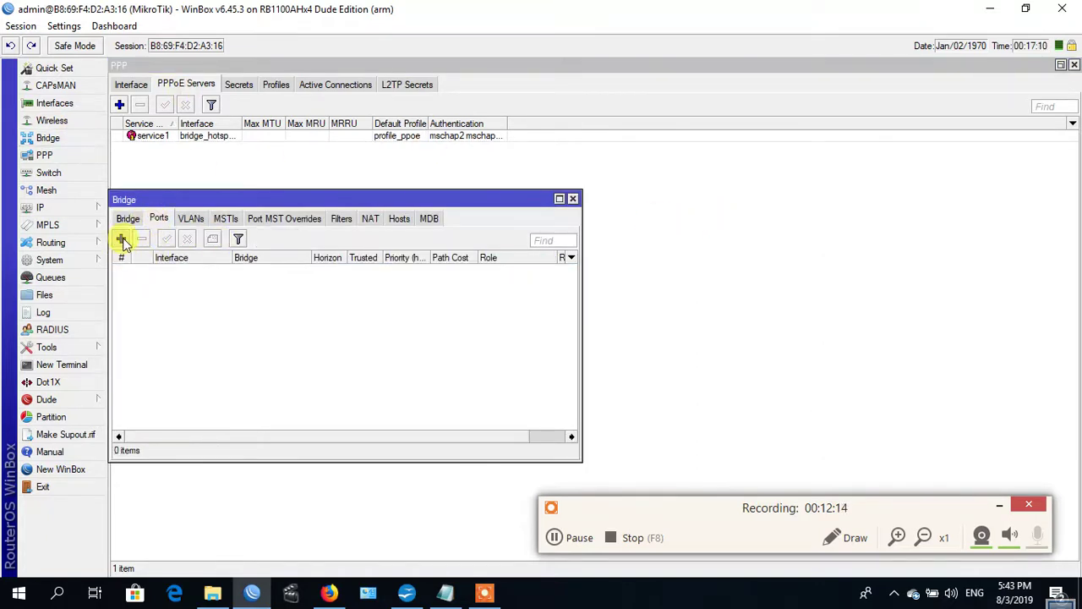
left_click(121, 239)
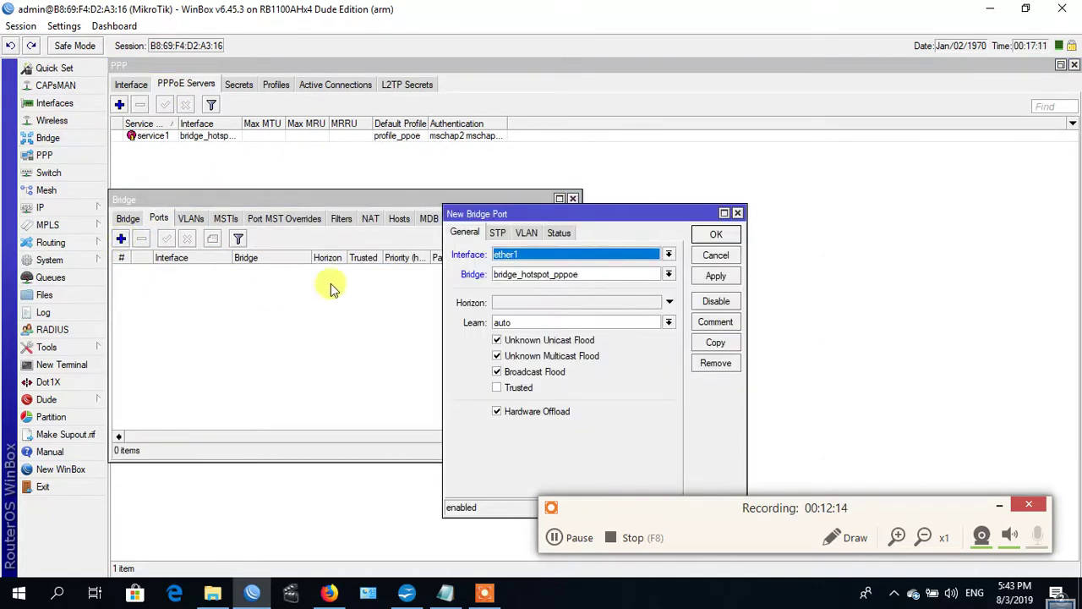
left_click(525, 387)
left_click(589, 258)
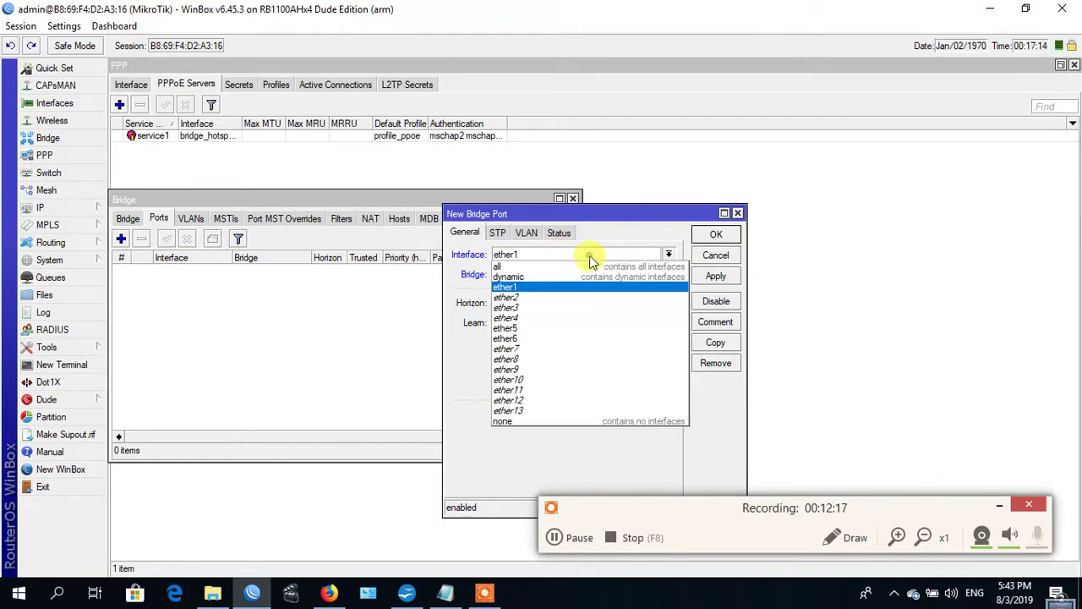
left_click(548, 338)
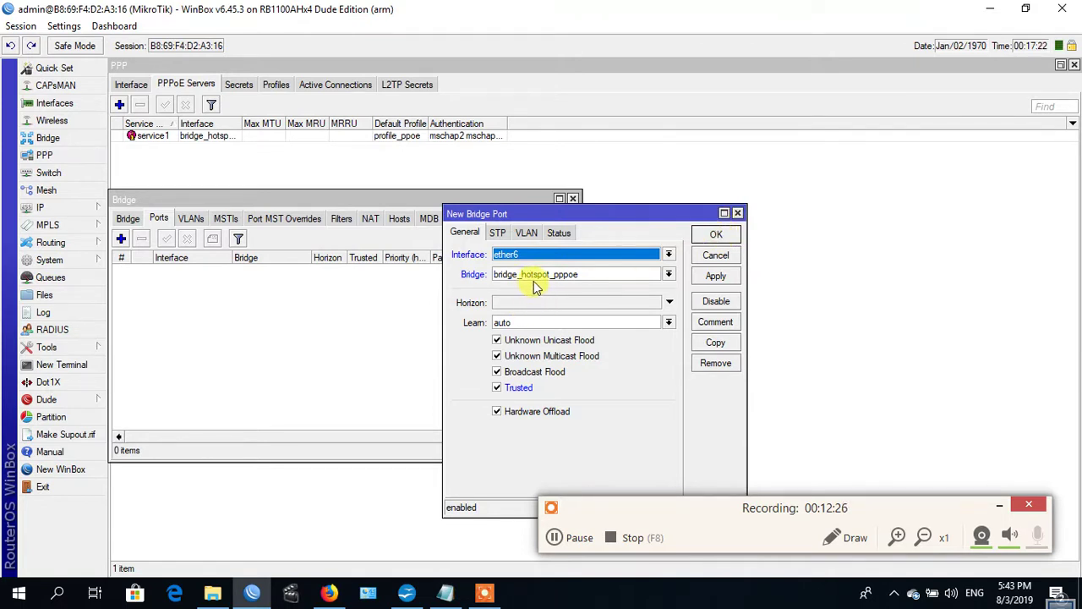
left_click(715, 234)
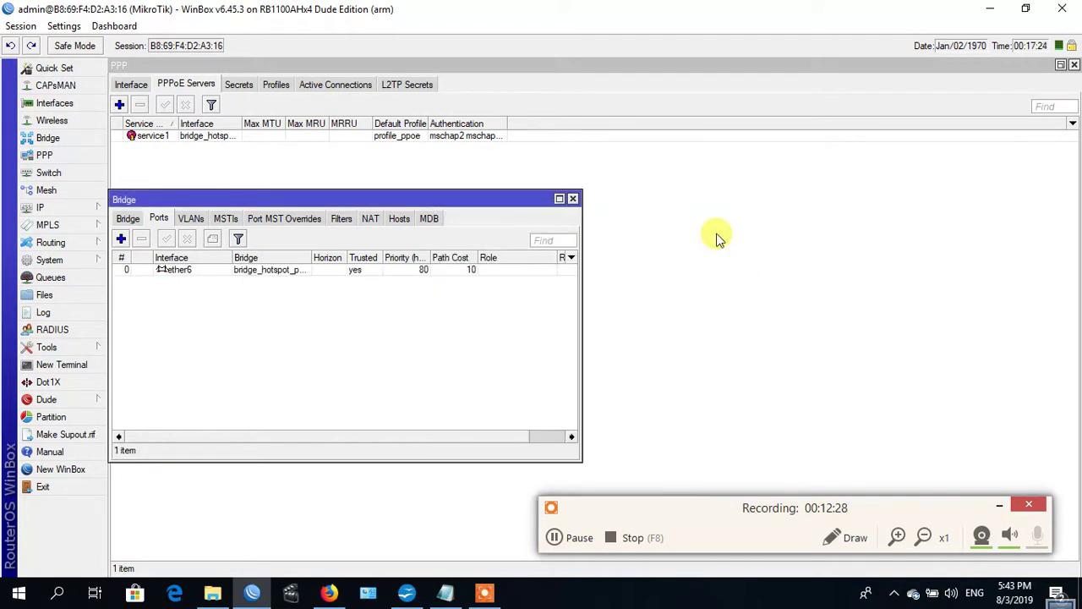
Step: Add ether1 as a trusted port of bridge_c
left_click(121, 240)
left_click(533, 279)
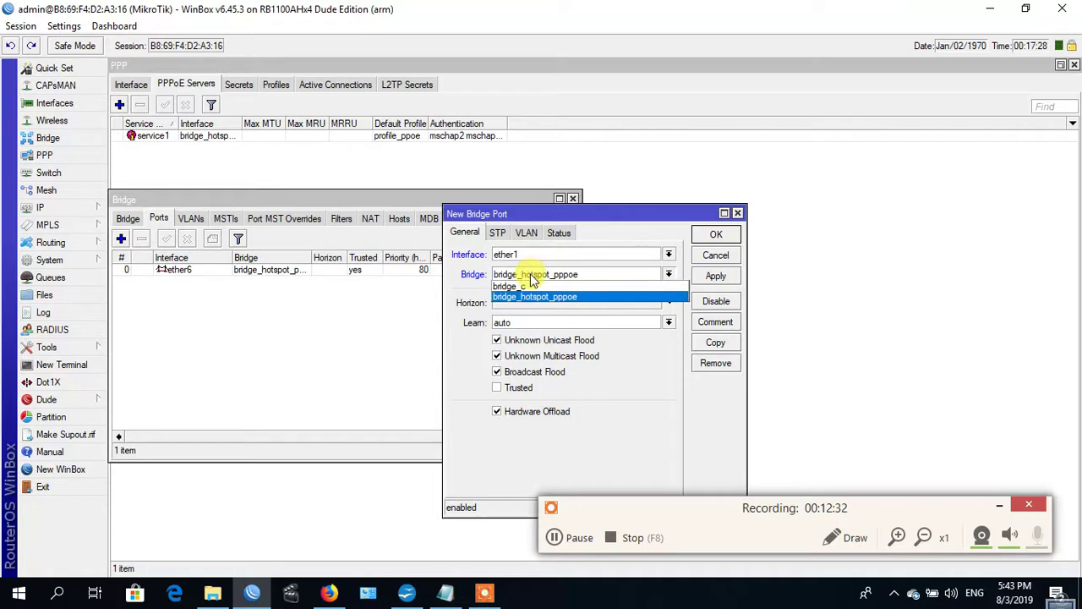
left_click(528, 294)
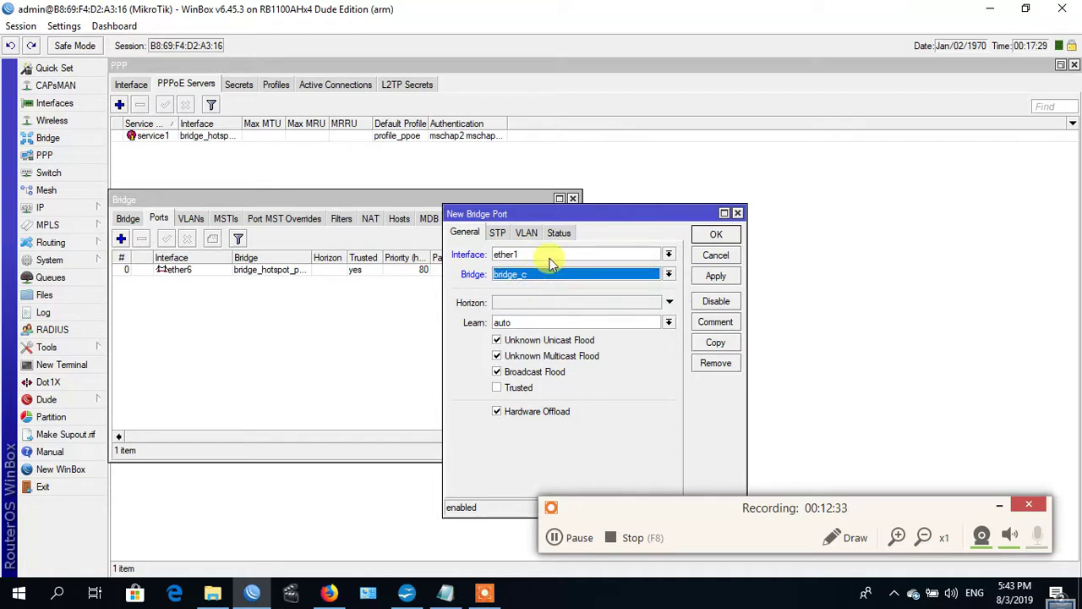
left_click(516, 387)
left_click(712, 237)
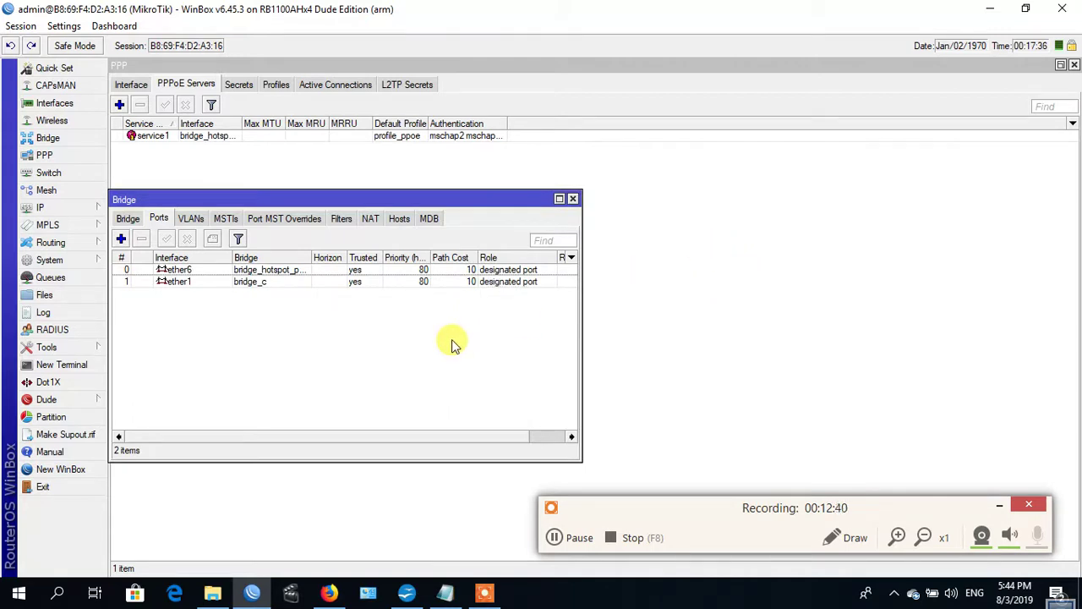
Step: Create a new entry in the Hotspot Walled Garden IP List and place the cursor in its Src. Address List field
left_click(42, 208)
left_click(132, 306)
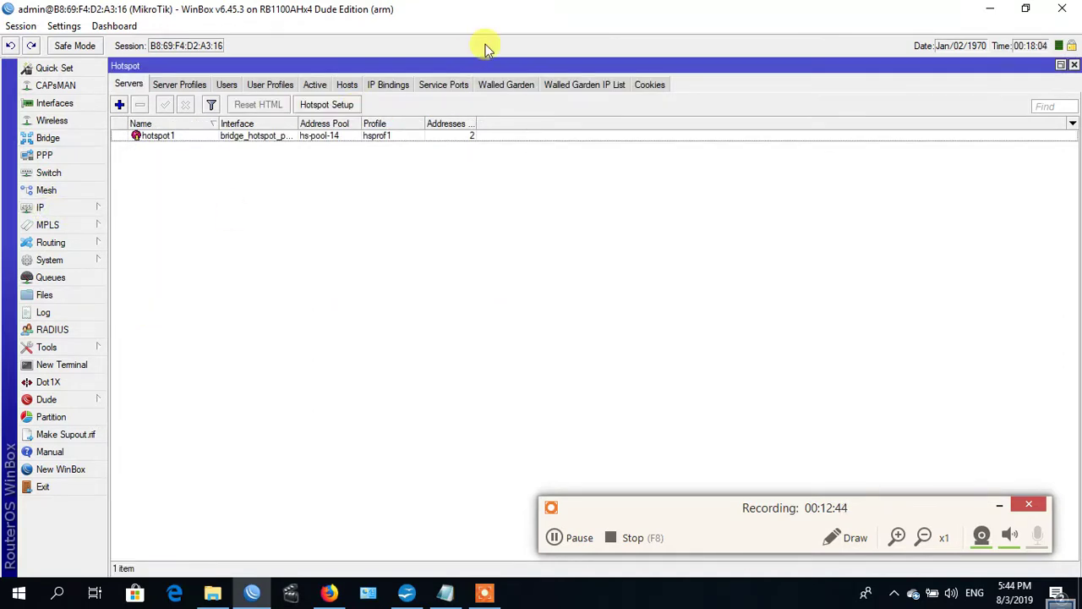
left_click(558, 86)
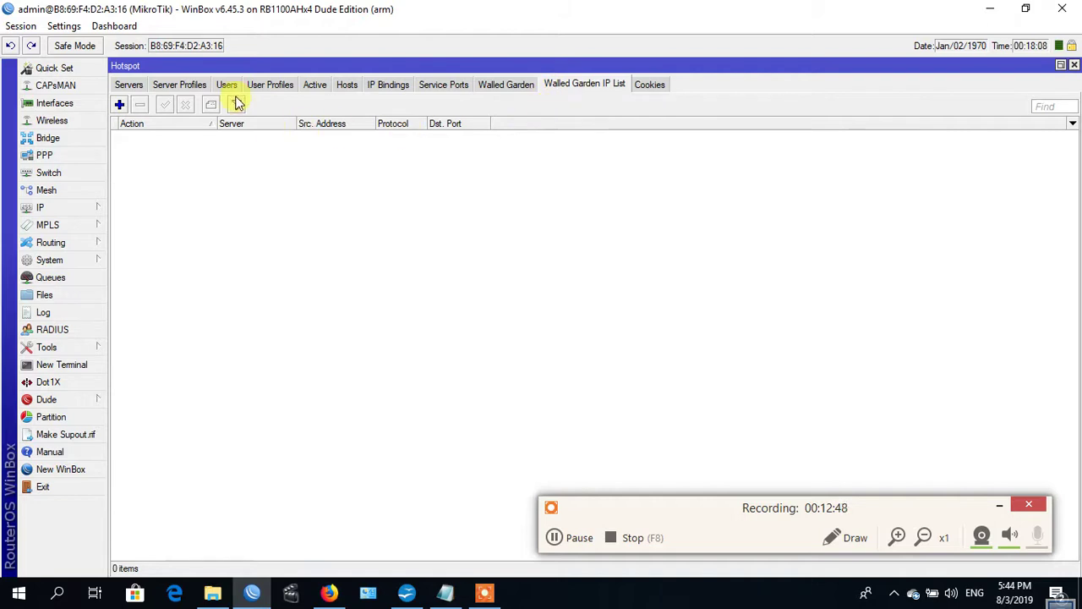
left_click(119, 104)
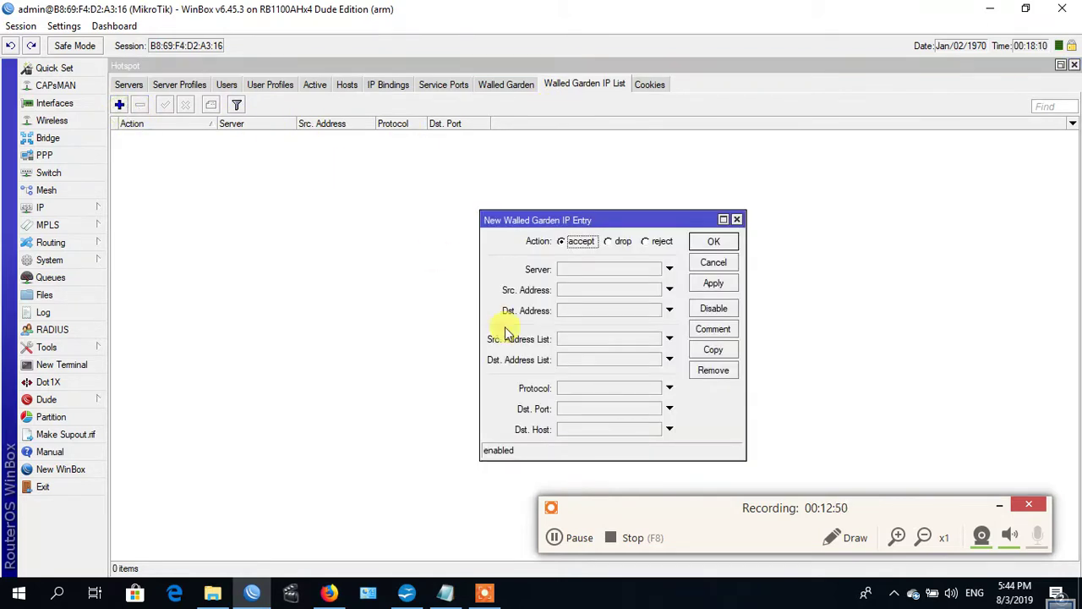
left_click(584, 340)
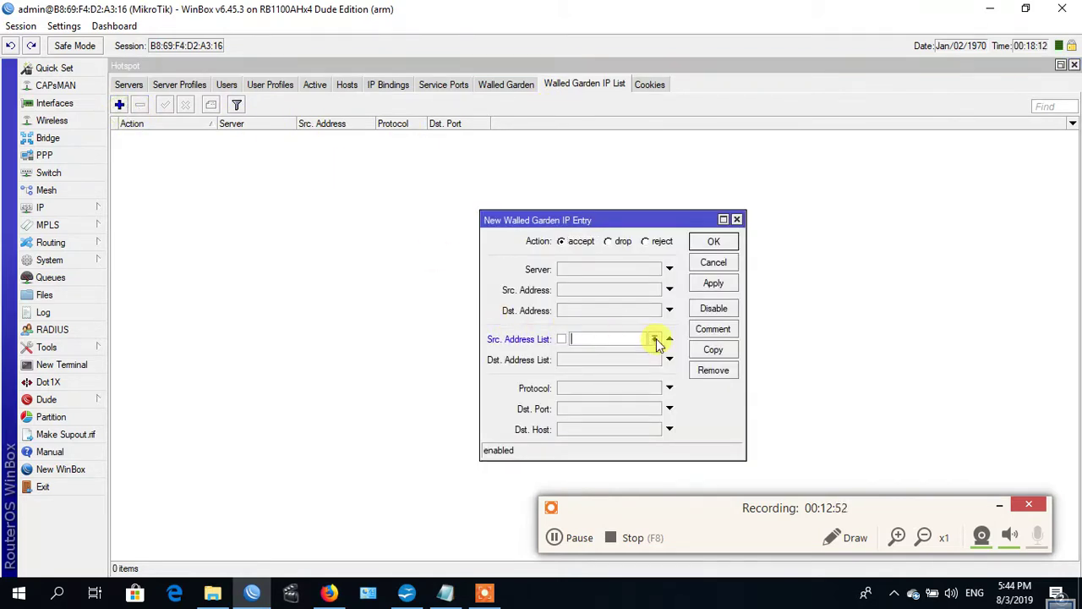
right_click(628, 338)
left_click(617, 339)
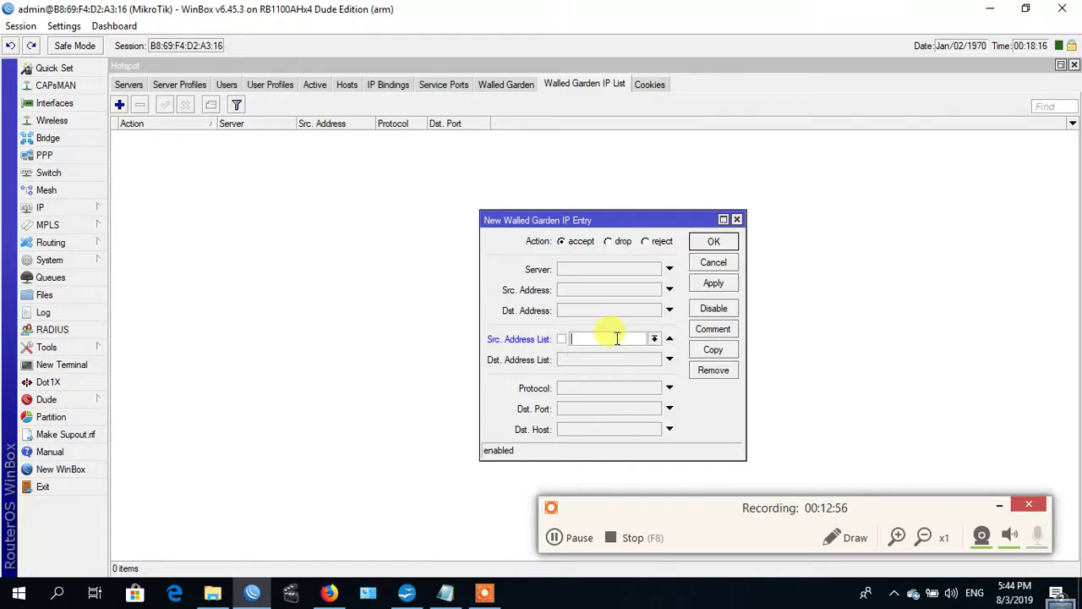
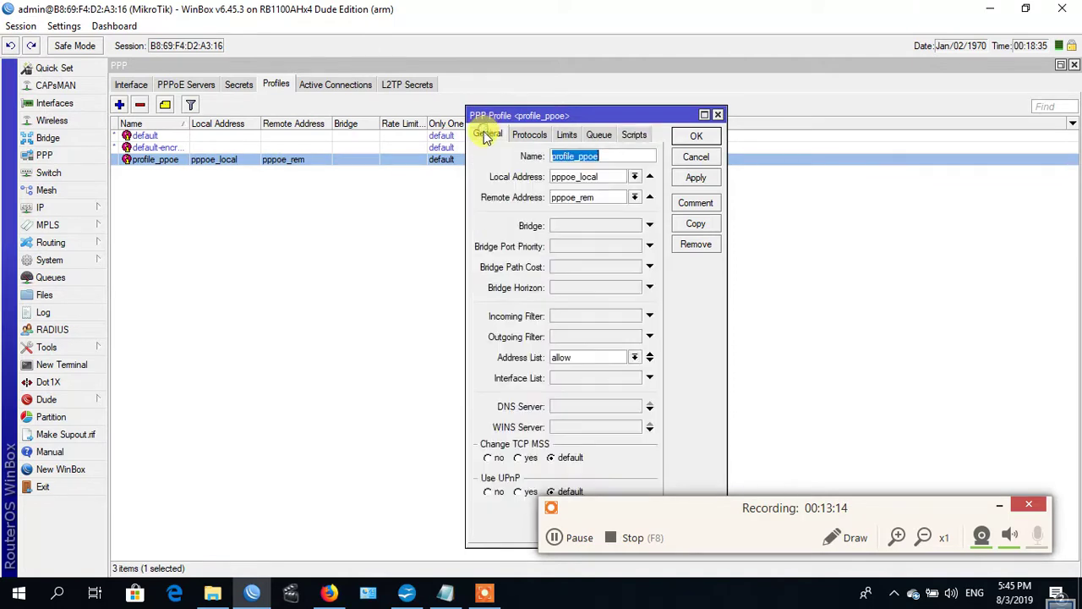
Step: Copy the address list name 'allow' from the profile_ppoe profile
left_click(570, 355)
double_click(572, 356)
right_click(573, 356)
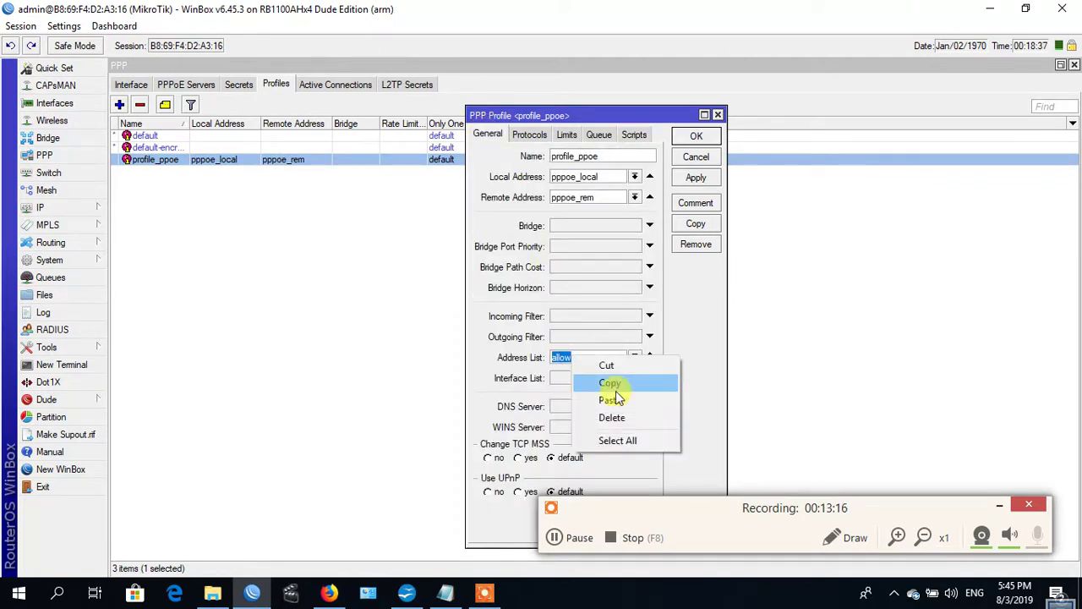
left_click(615, 381)
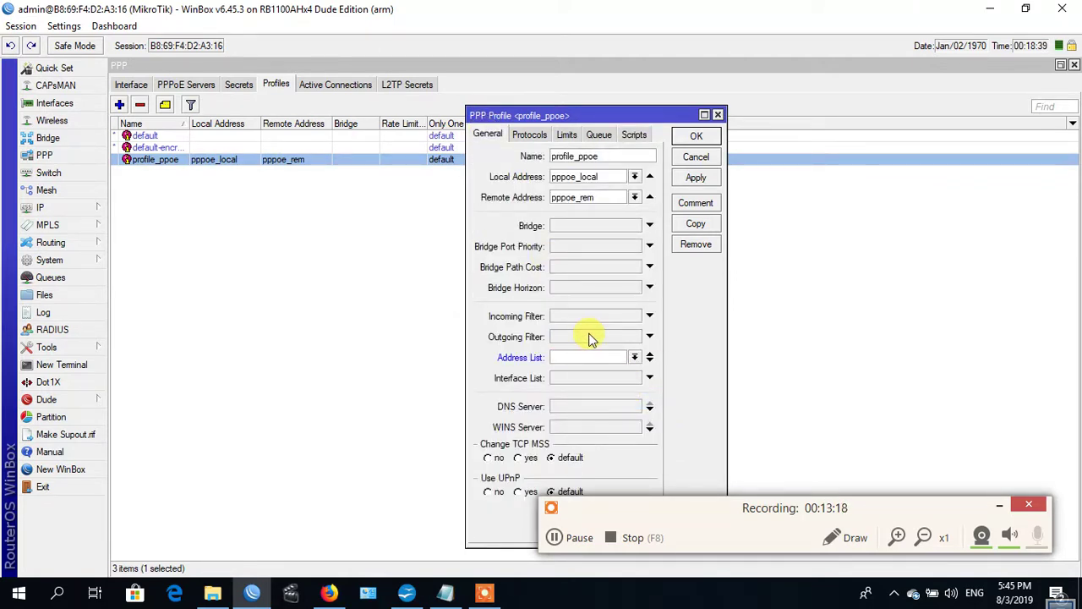
left_click(696, 157)
double_click(631, 155)
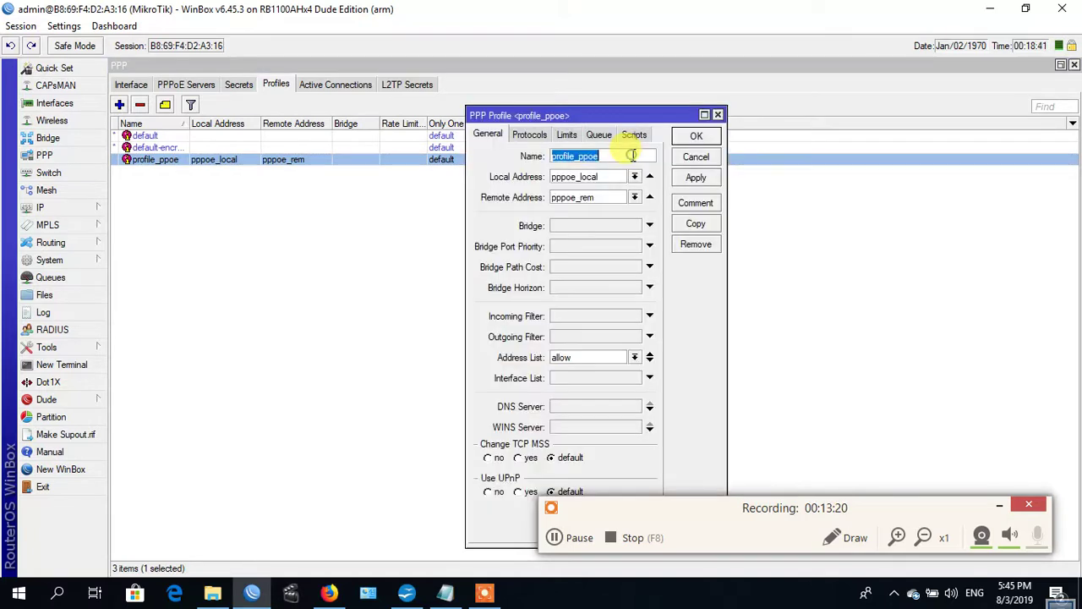
Step: Add a Hotspot Walled Garden IP entry with Src. Address List 'allow' and save it
left_click(76, 209)
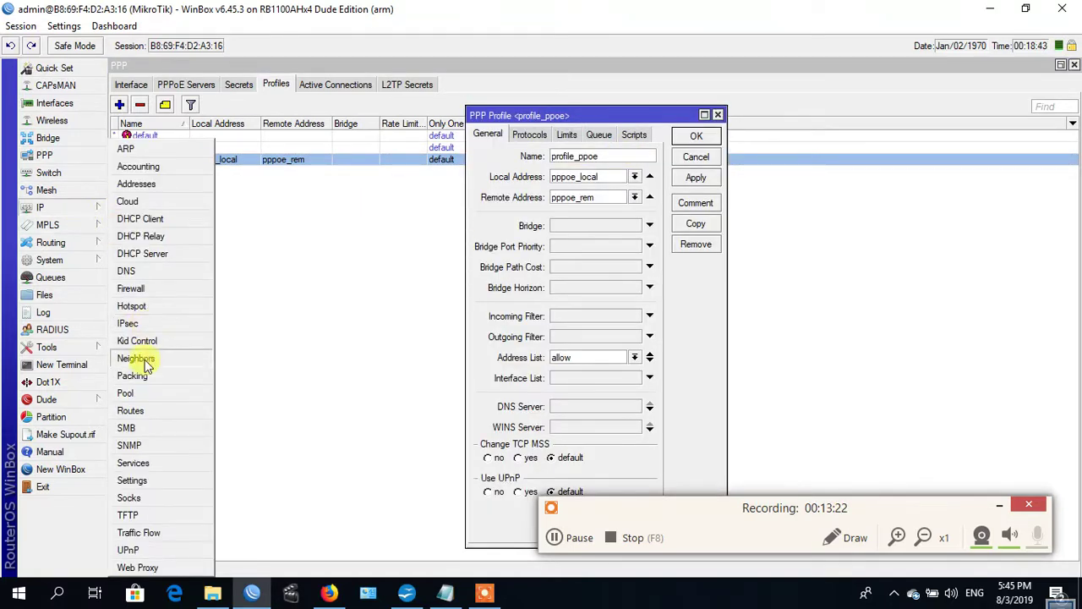
left_click(154, 304)
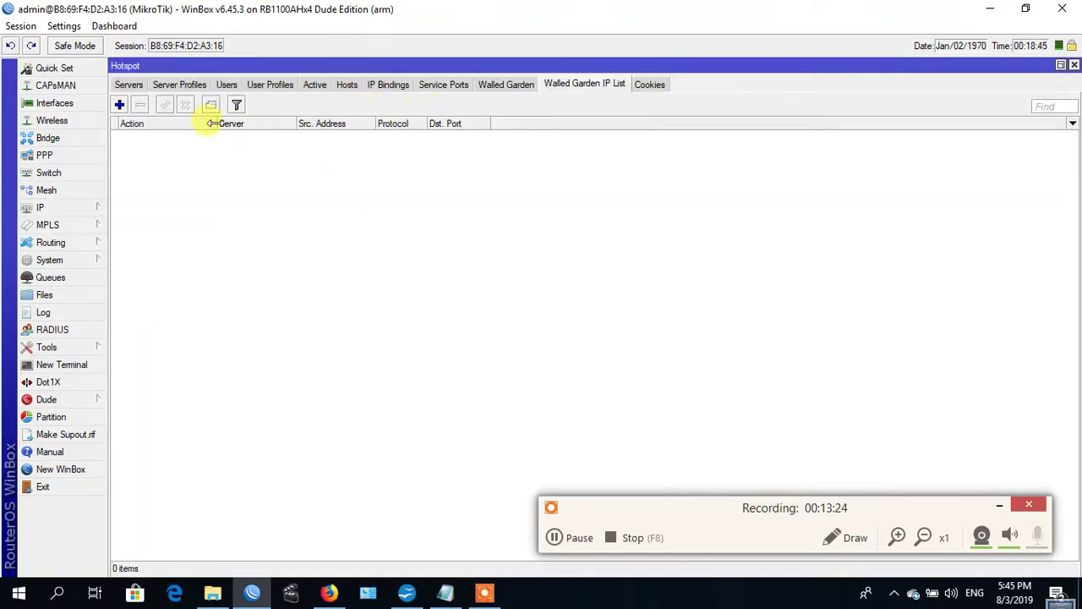
left_click(121, 104)
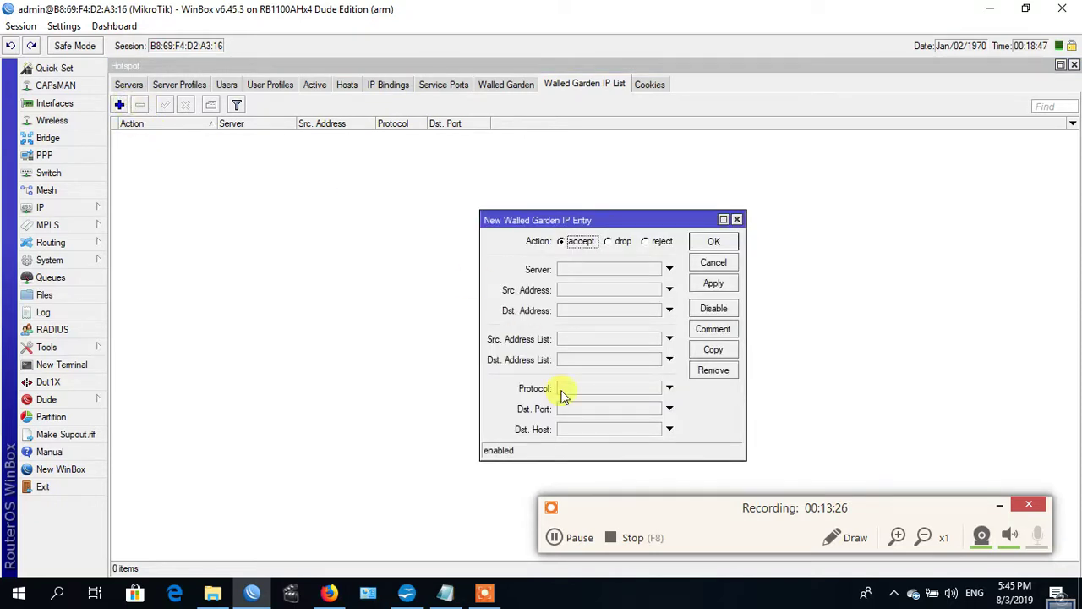
left_click(587, 343)
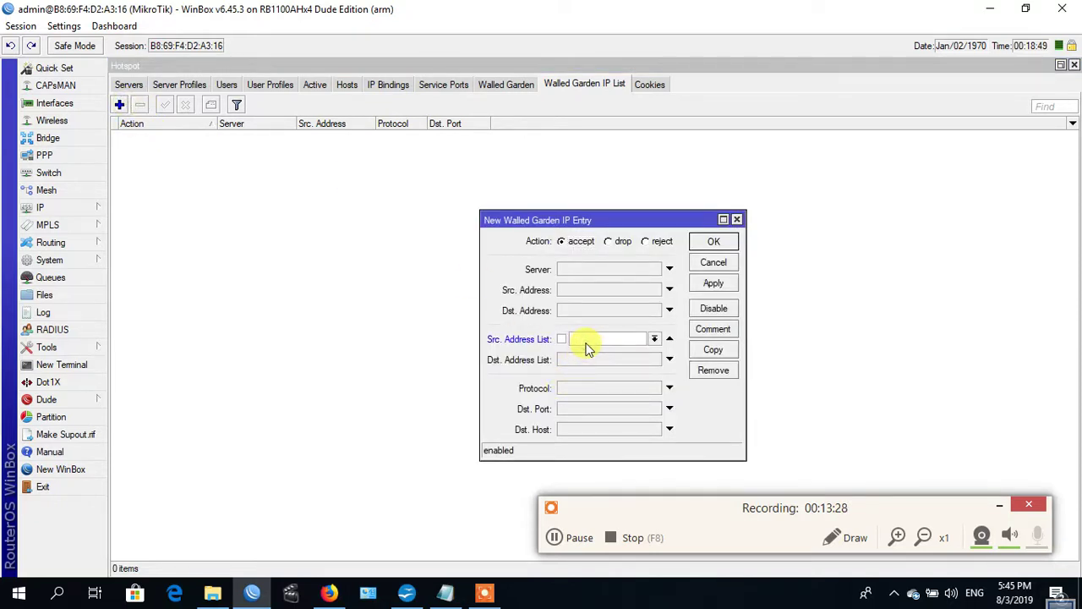
right_click(601, 356)
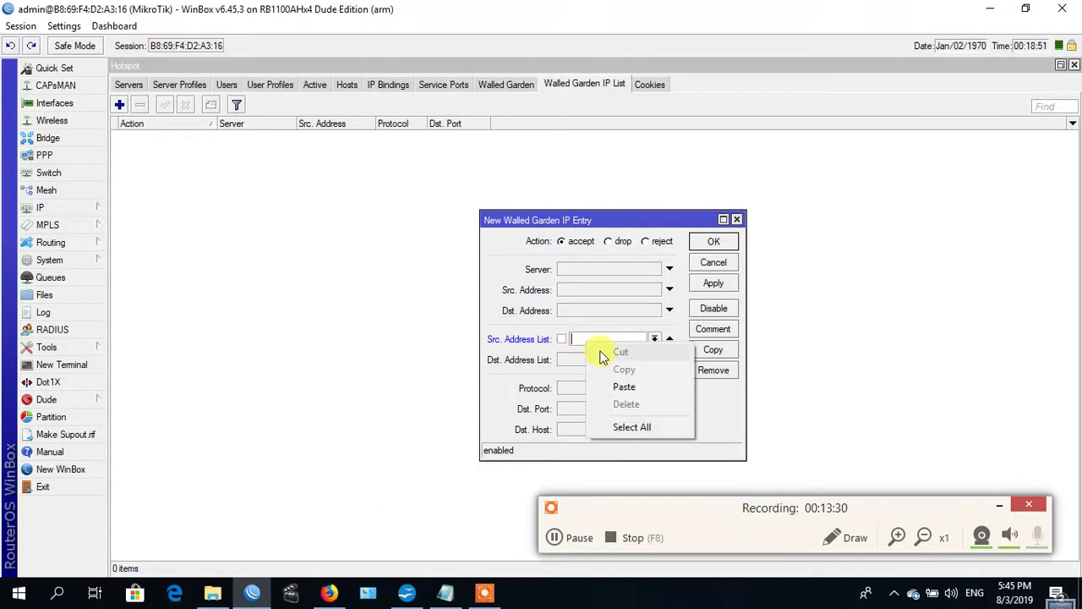
left_click(624, 387)
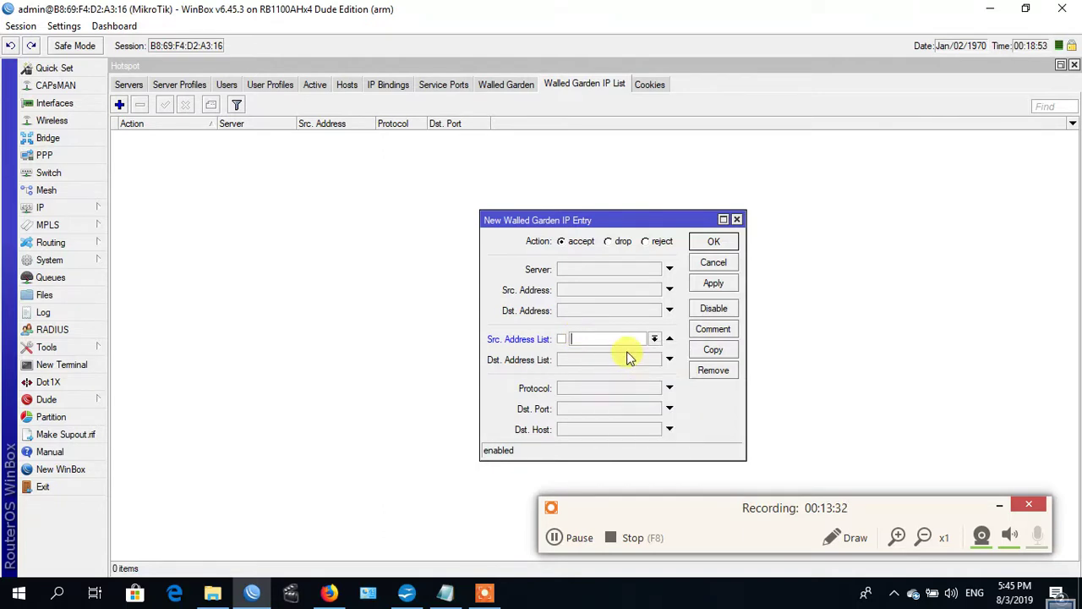
type("allow")
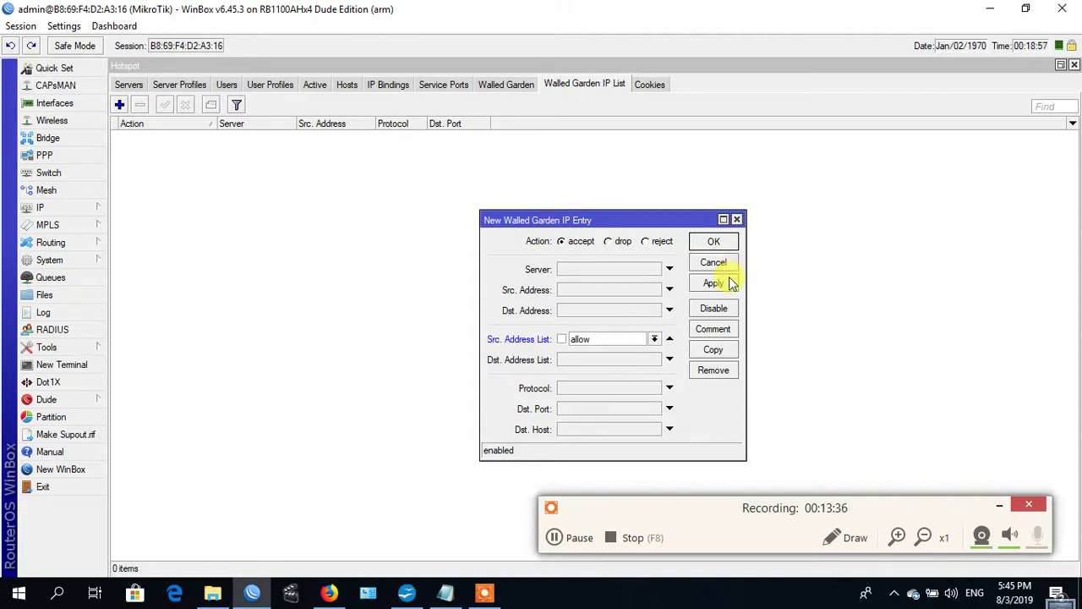
left_click(714, 282)
left_click(714, 243)
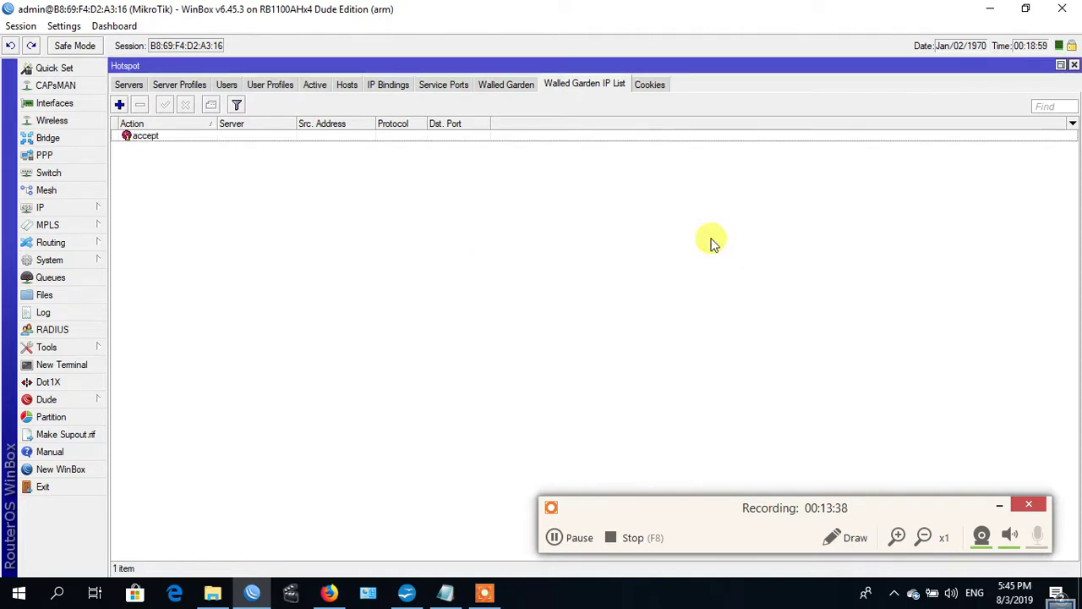
left_click(446, 592)
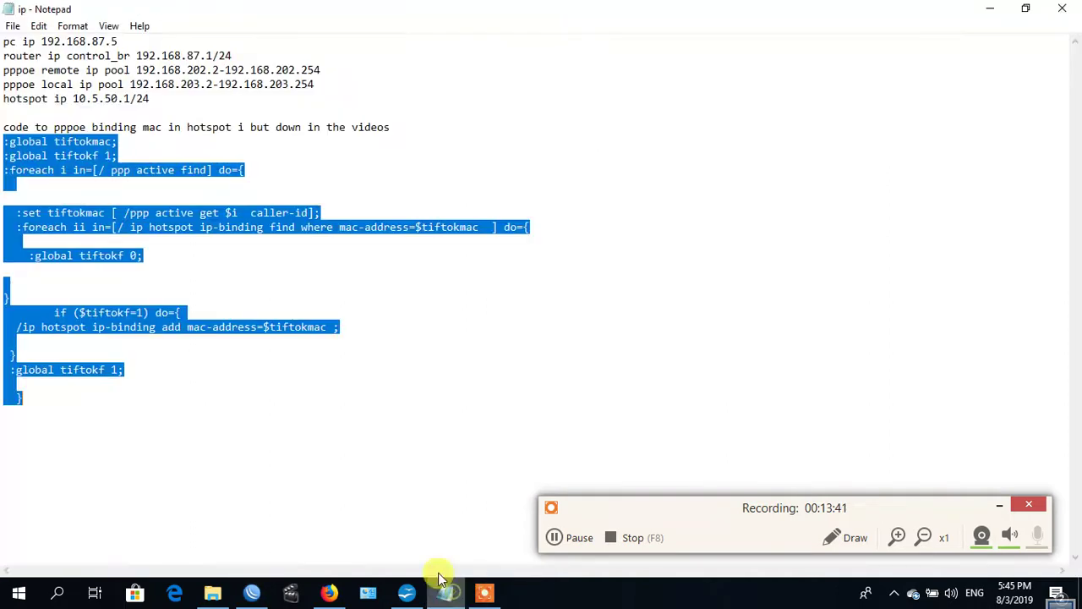
left_click(251, 108)
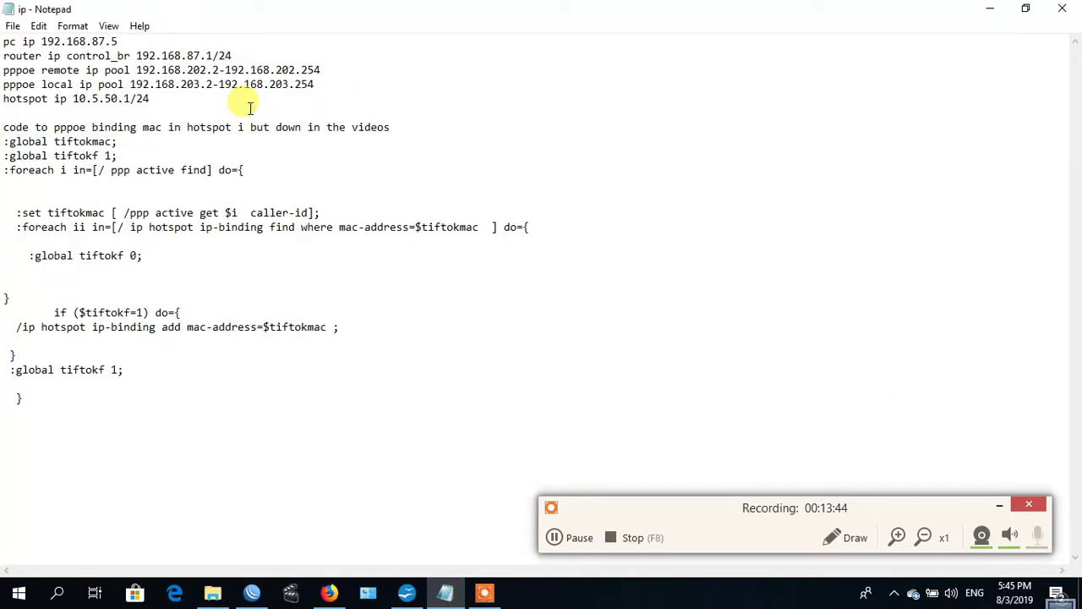
left_click(252, 592)
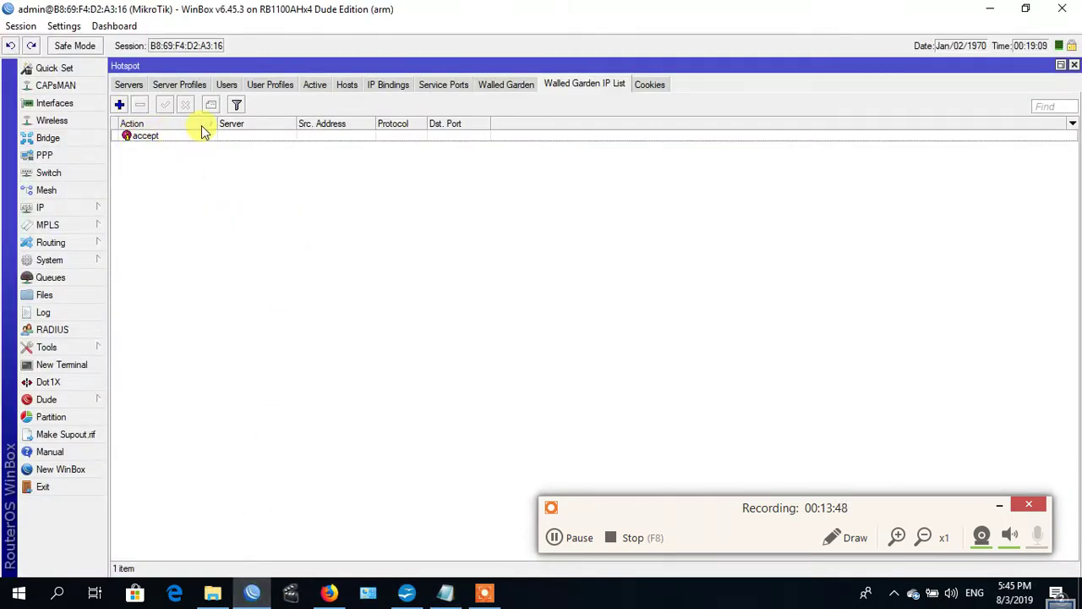
double_click(204, 135)
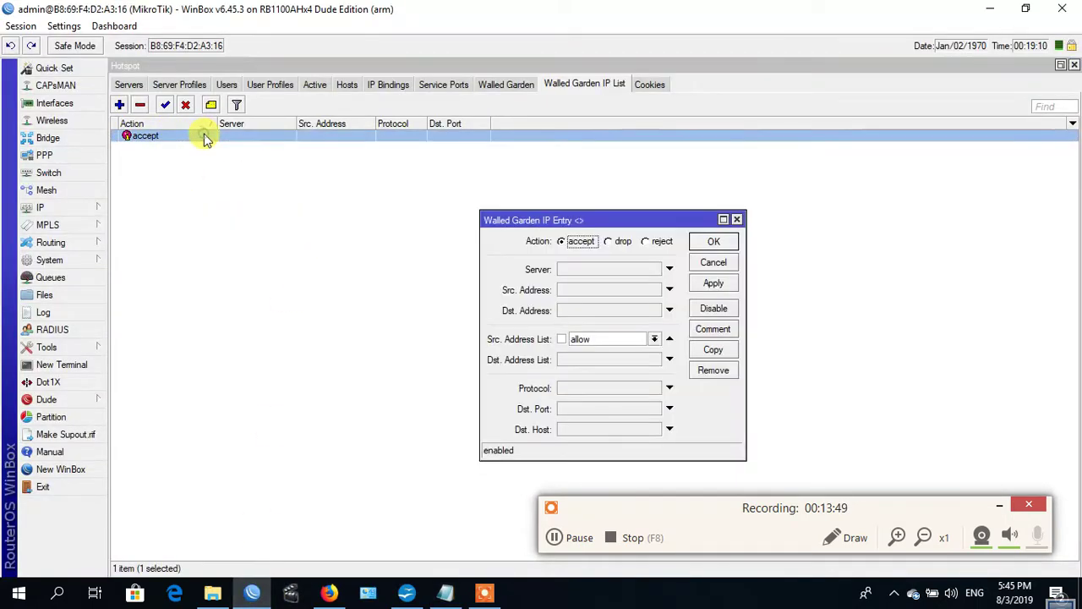
left_click(73, 158)
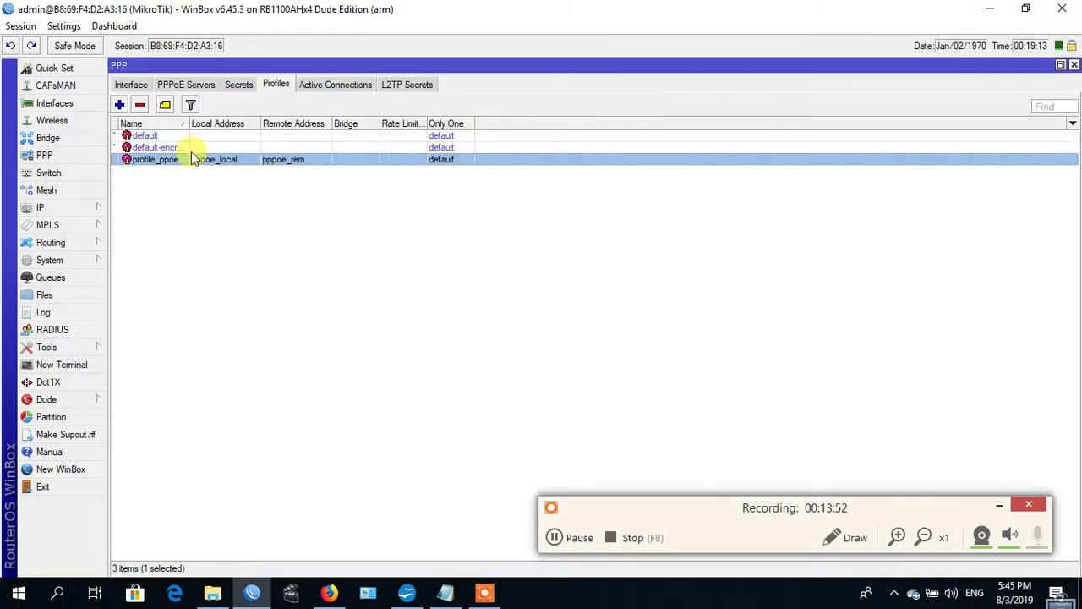
double_click(287, 159)
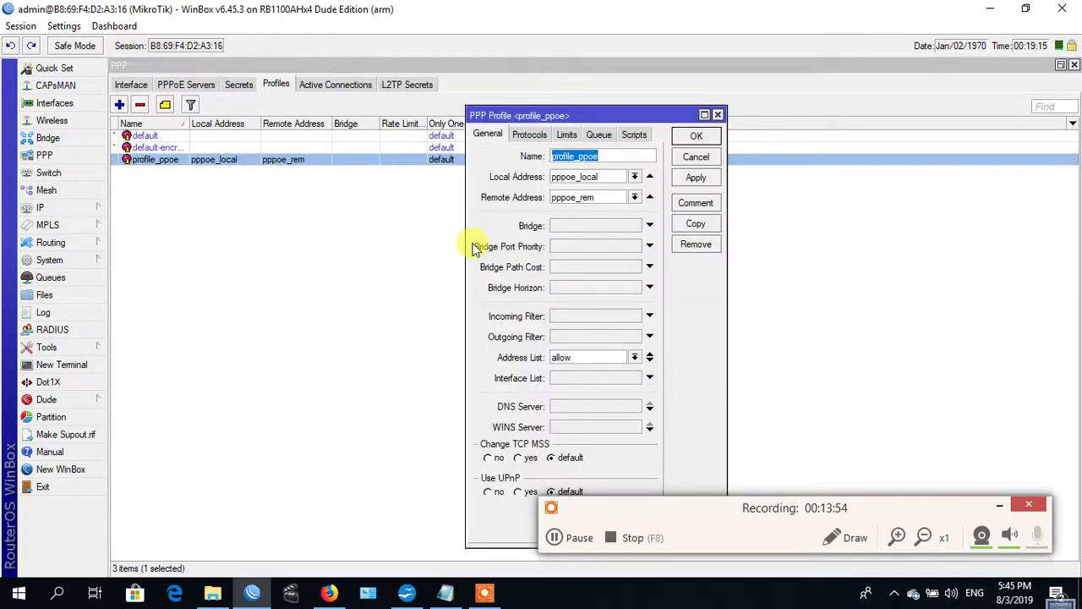
left_click(1071, 65)
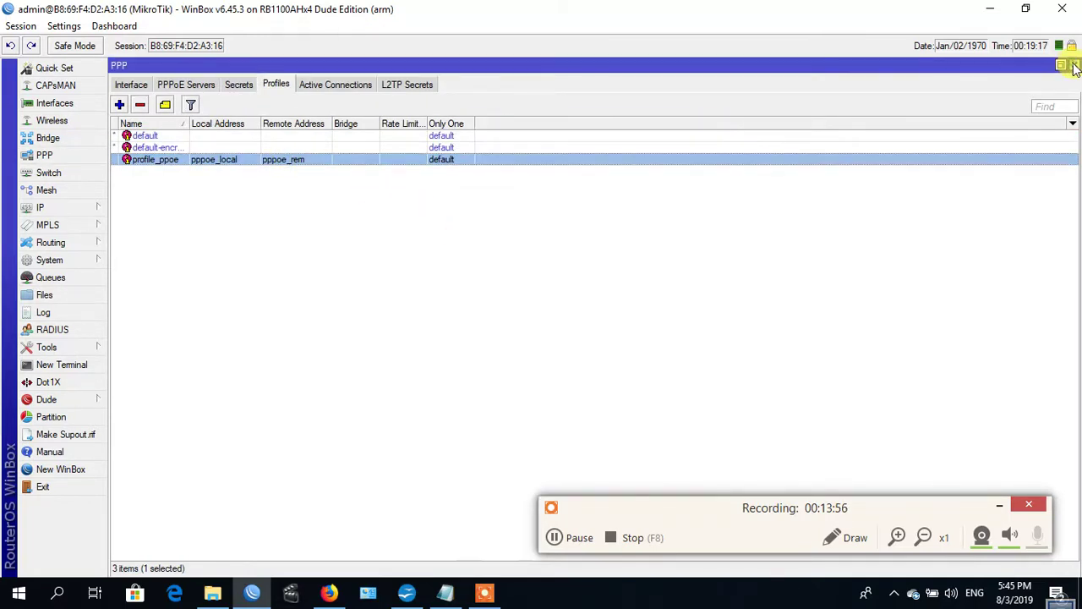
left_click_drag(614, 115, 399, 127)
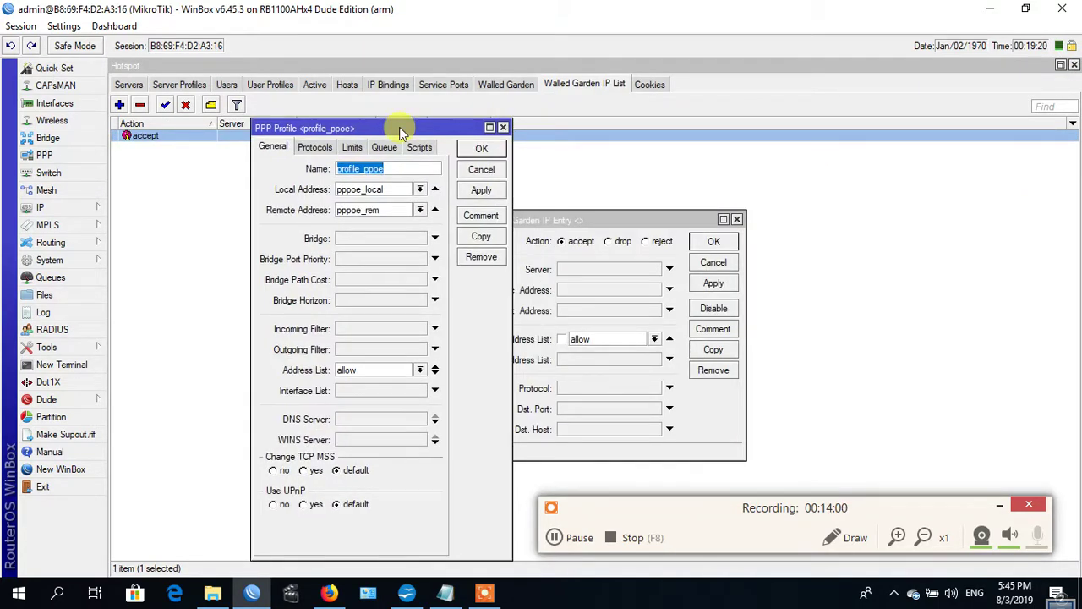
left_click(473, 149)
left_click(713, 243)
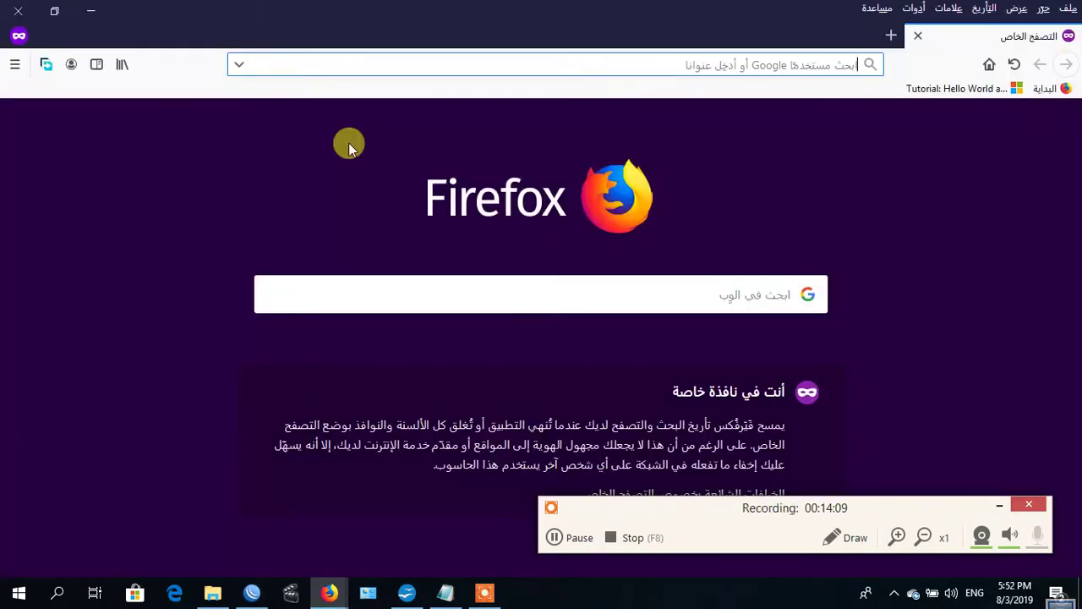
Step: Load 192.168.87.1/useeman in Firefox, which returns Error 404, then reselect the address
type("192")
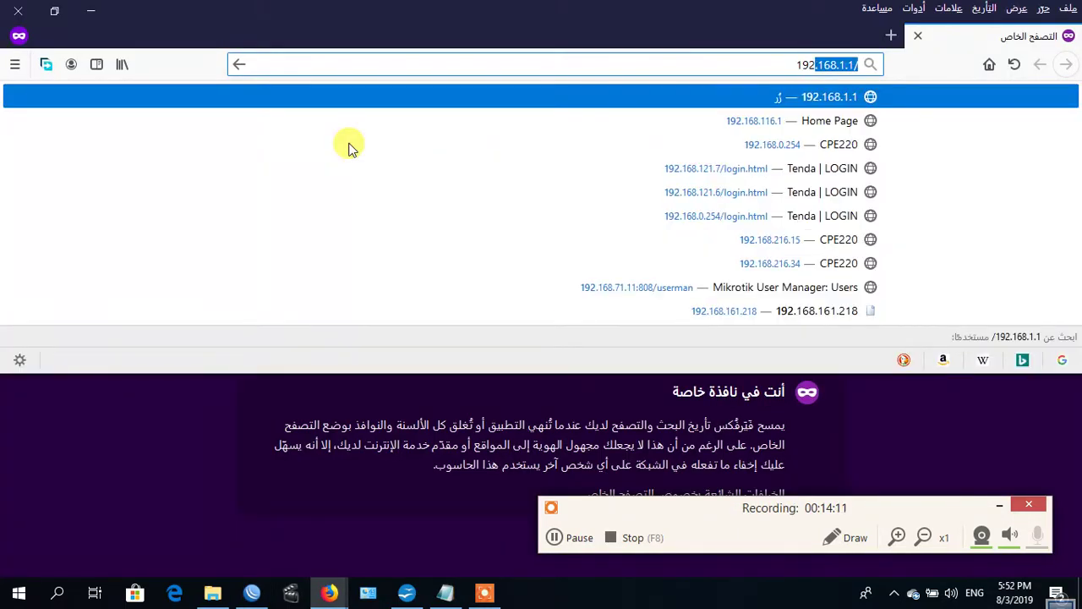
type(".168")
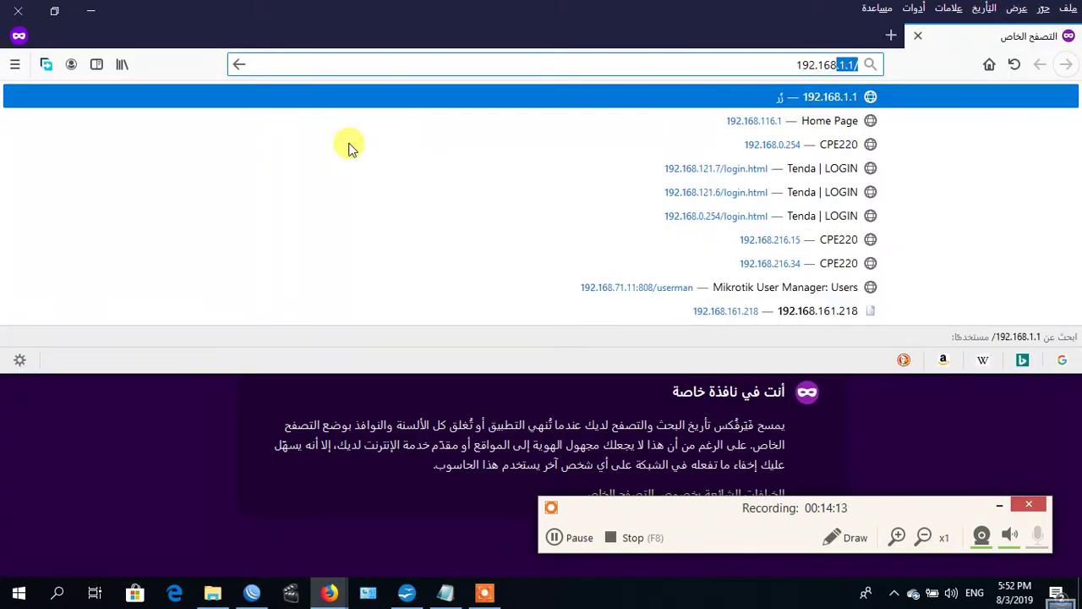
type(".87")
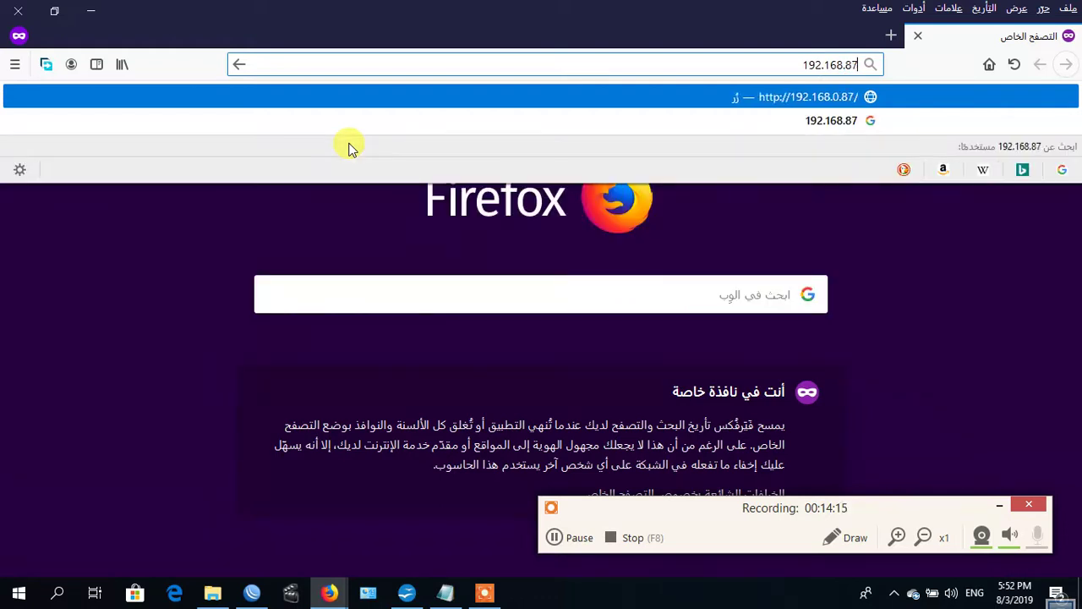
type(".1")
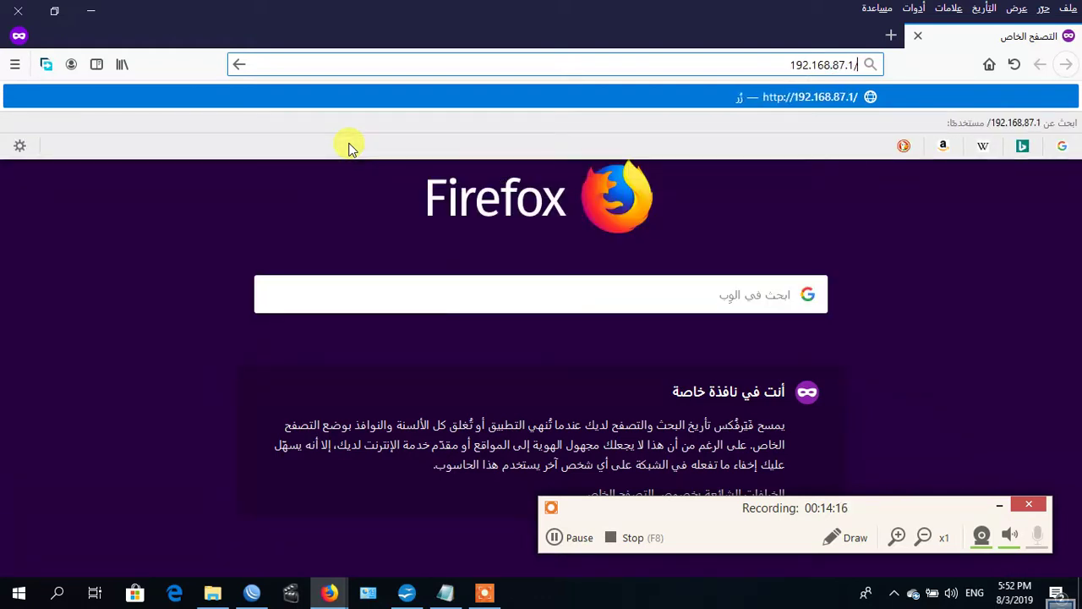
type("/use")
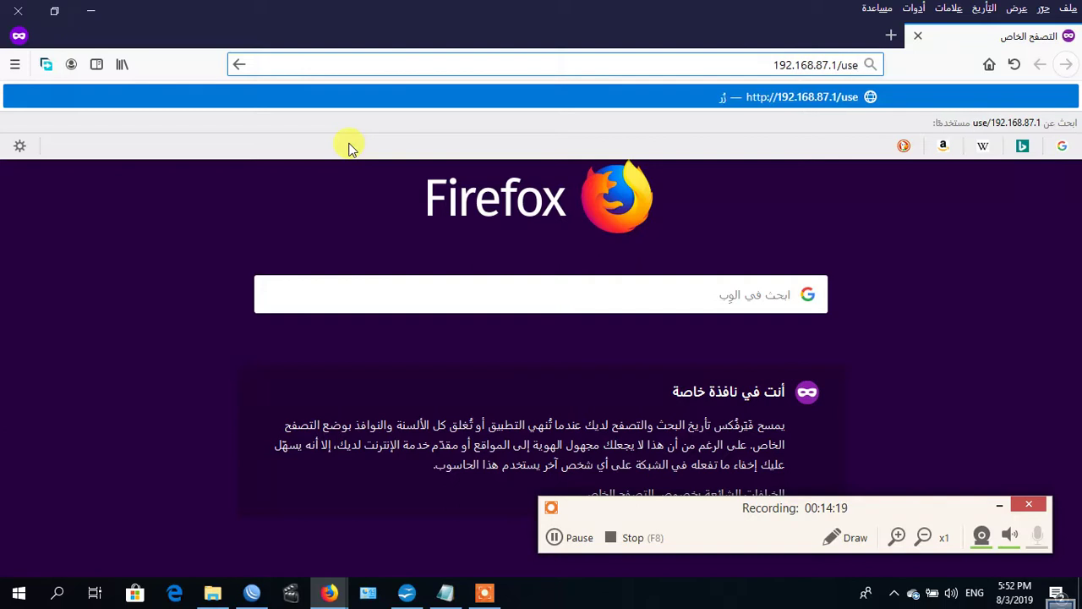
type("eman")
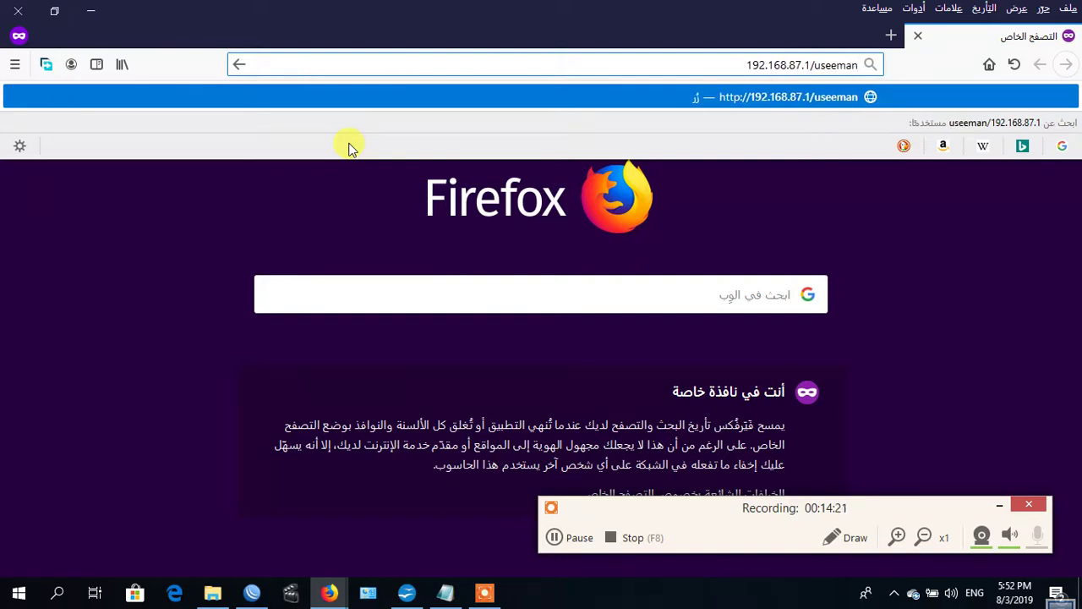
key("Return")
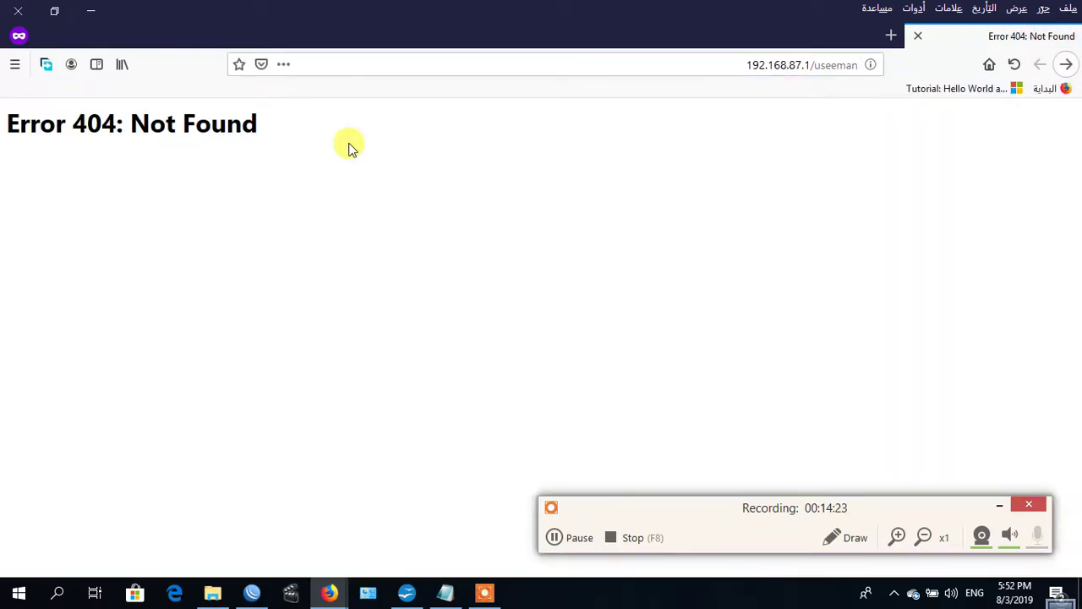
left_click(702, 72)
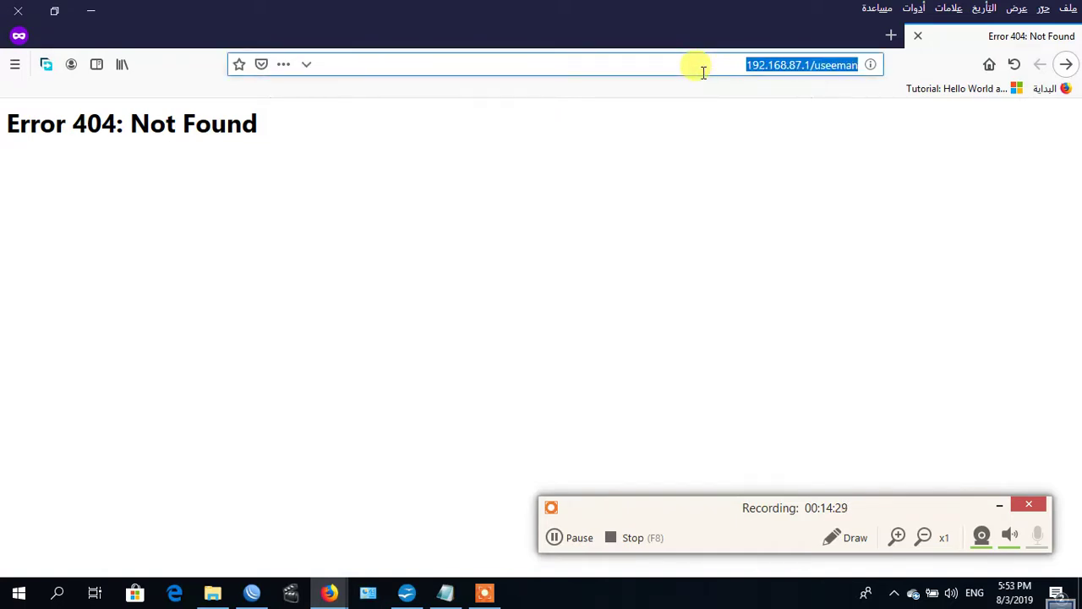
Step: Log in to User Manager at 192.168.87.1/userman as admin
type("192.168.87.1/userman")
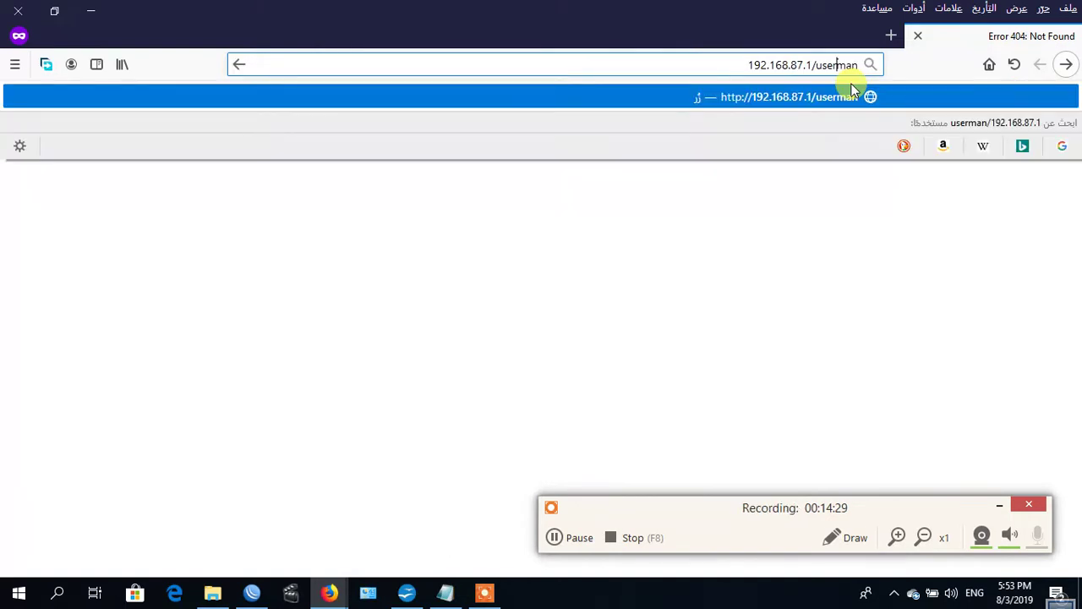
left_click(851, 88)
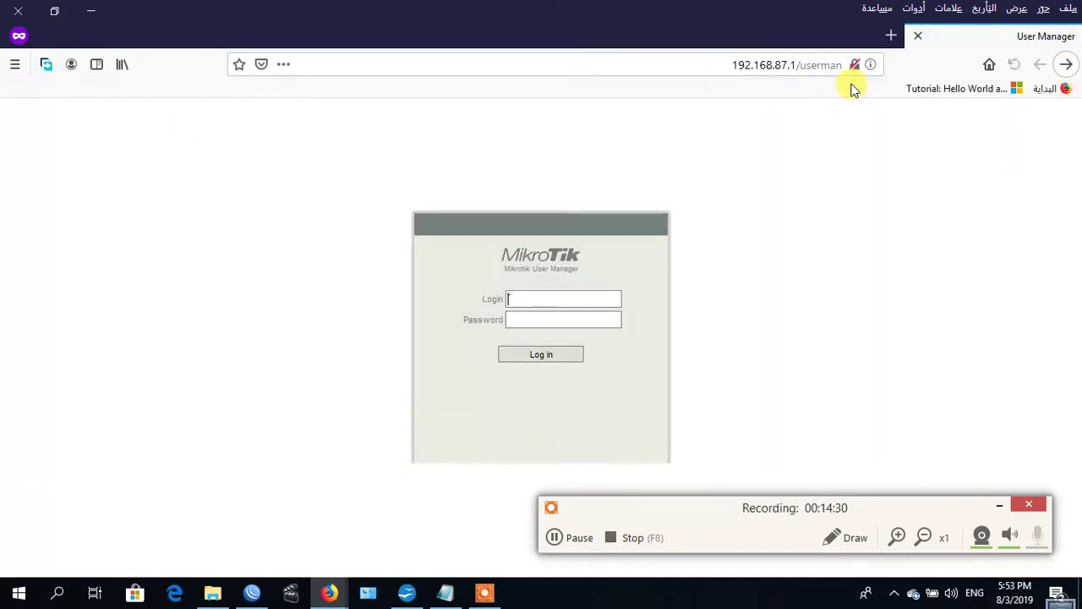
type("ad")
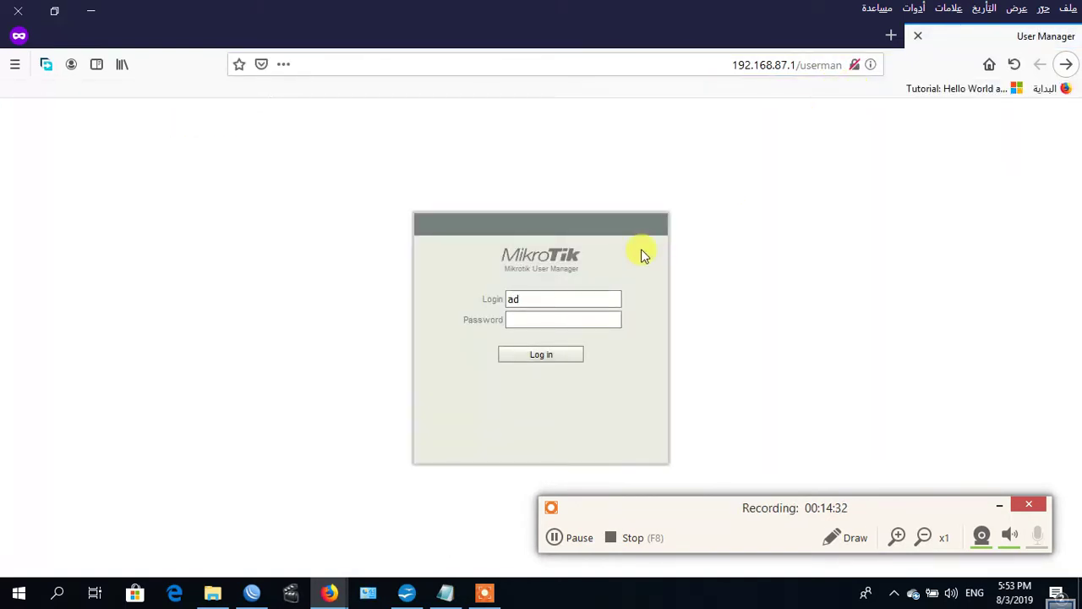
type("min")
key("Return")
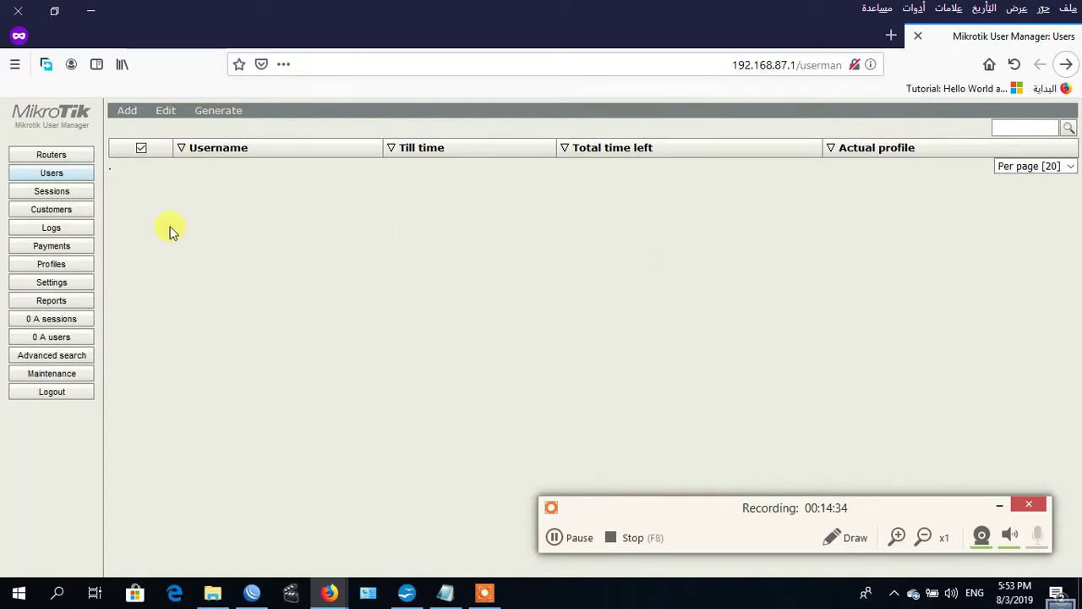
Step: Add router 'my' at 192.168.87.1 with its shared secret
left_click(51, 154)
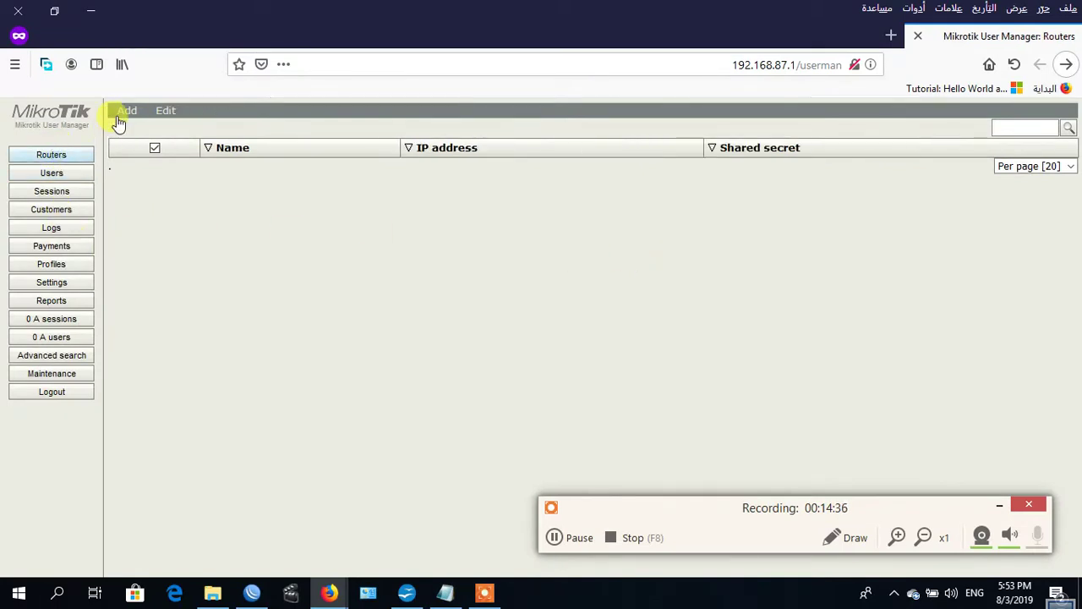
left_click(124, 121)
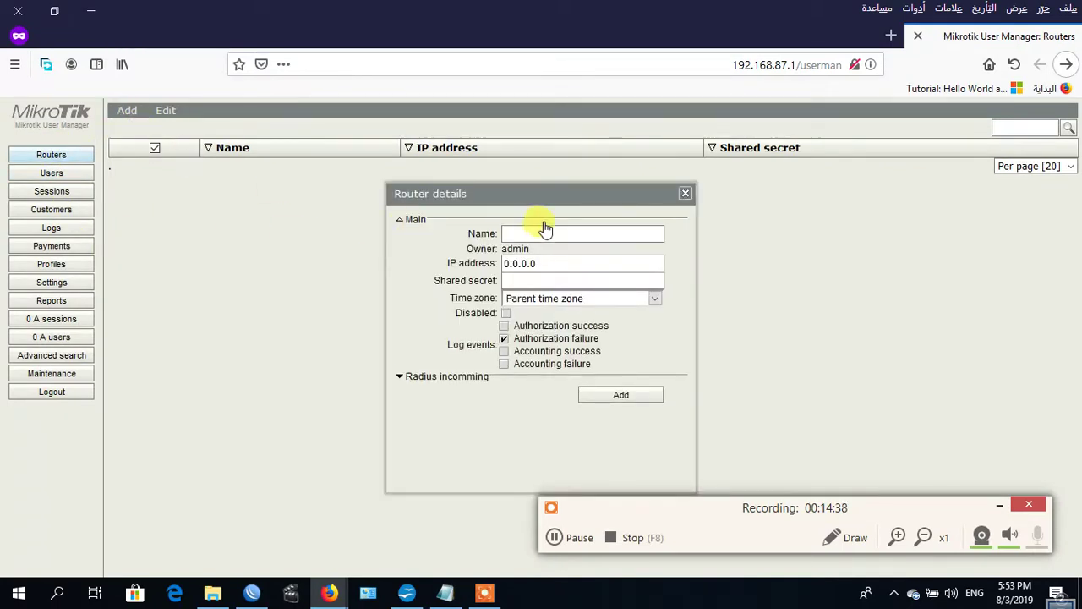
left_click(546, 230)
type("my")
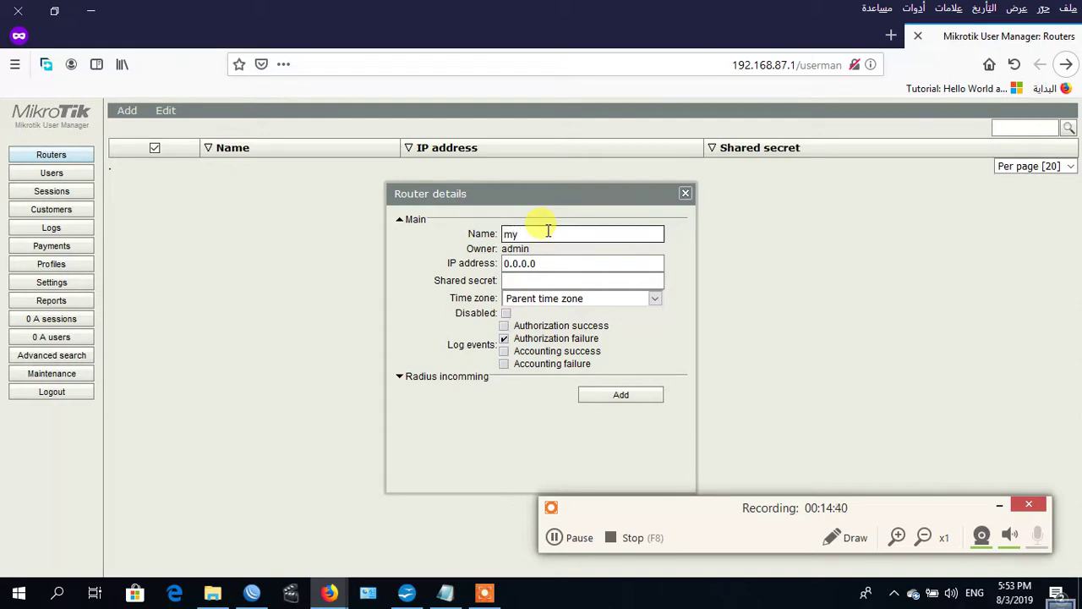
left_click_drag(542, 263, 423, 245)
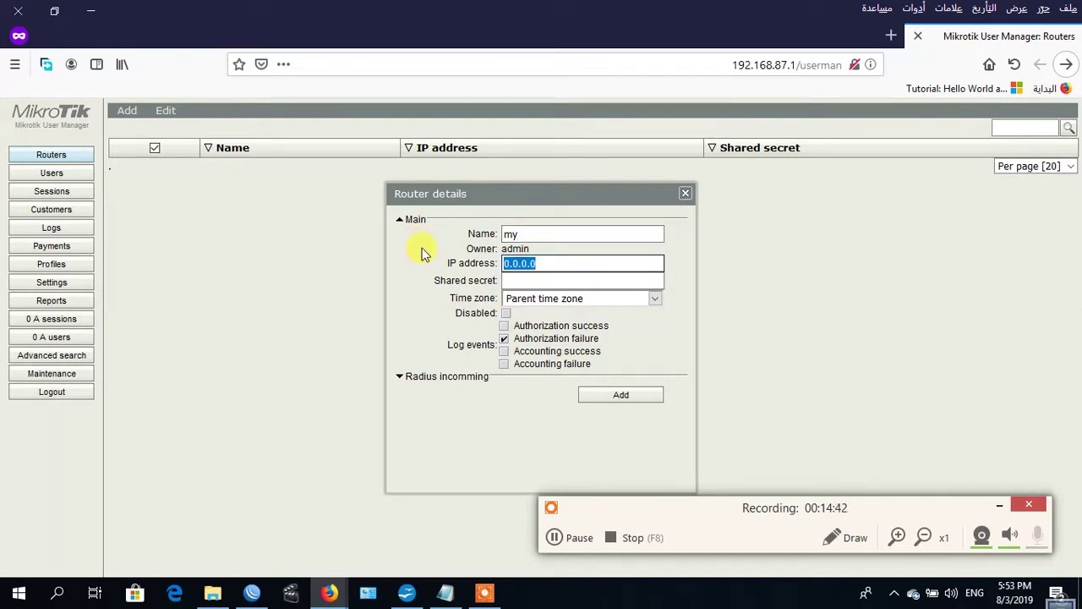
type("192.168.")
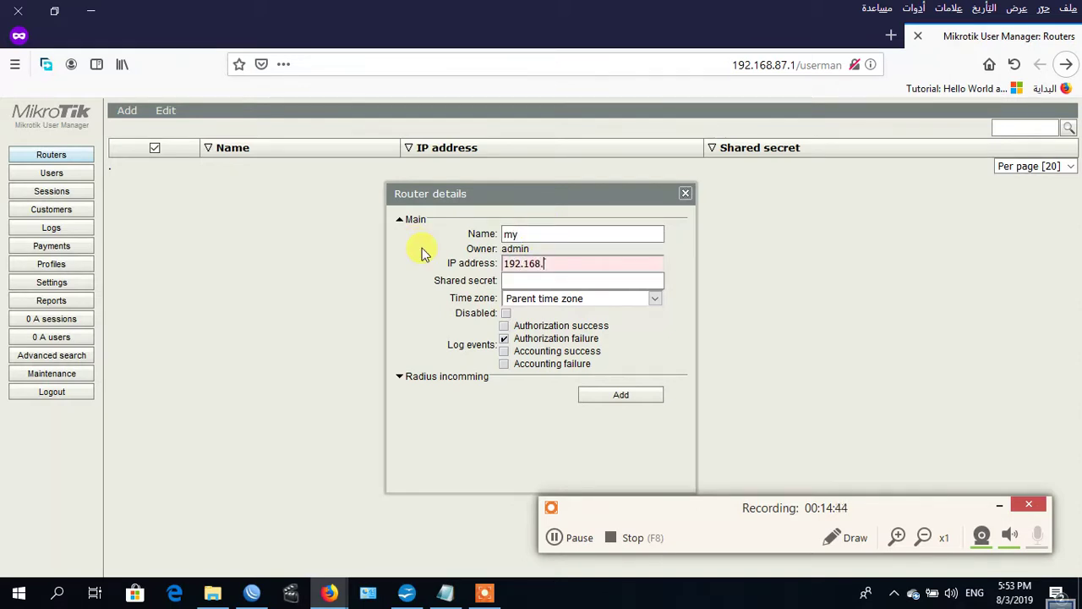
type("87.1")
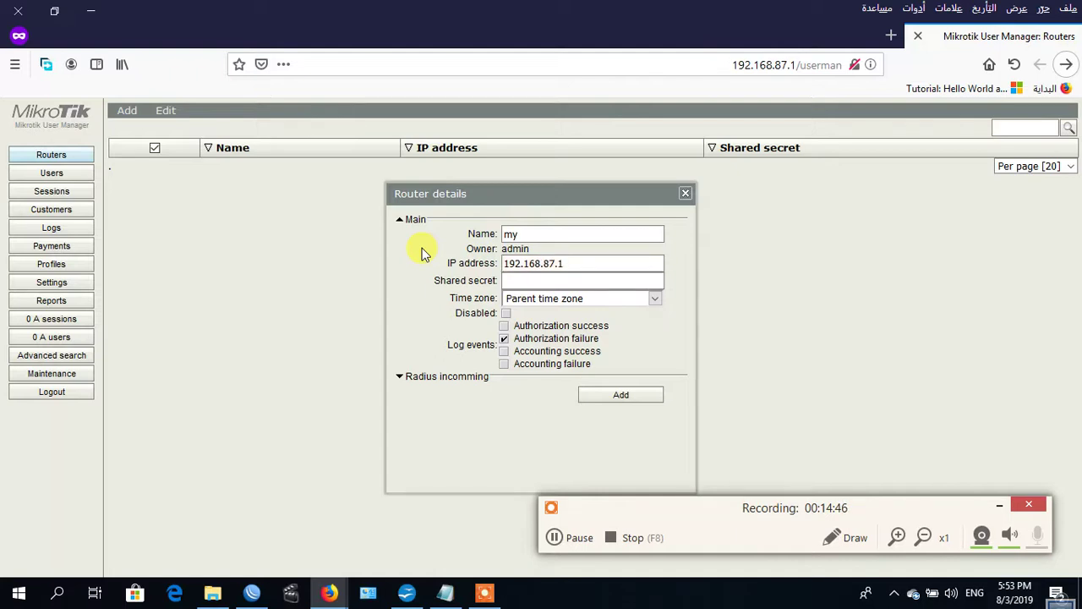
left_click(520, 283)
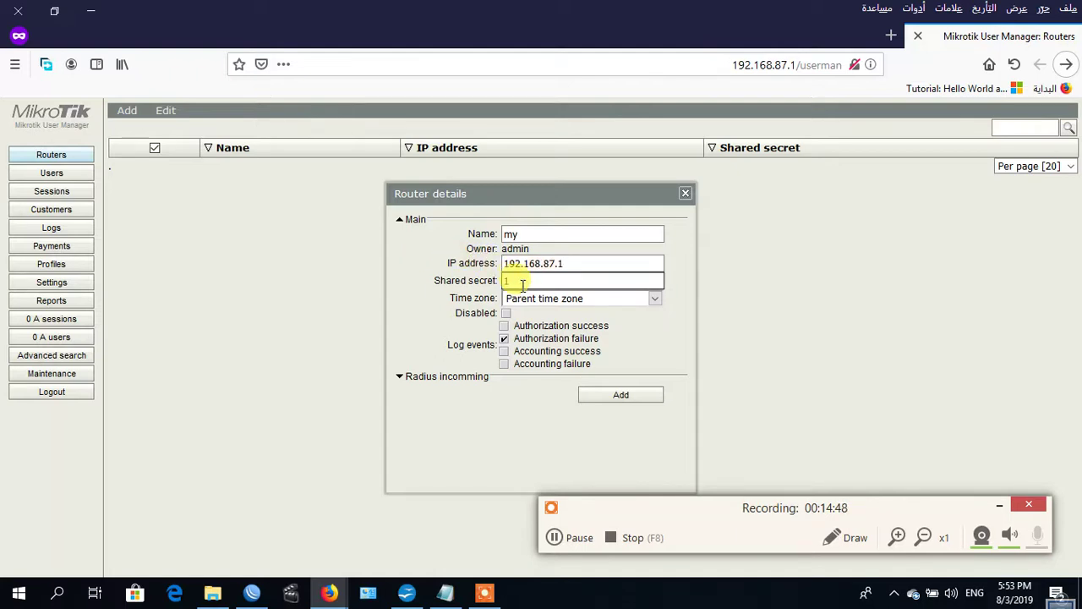
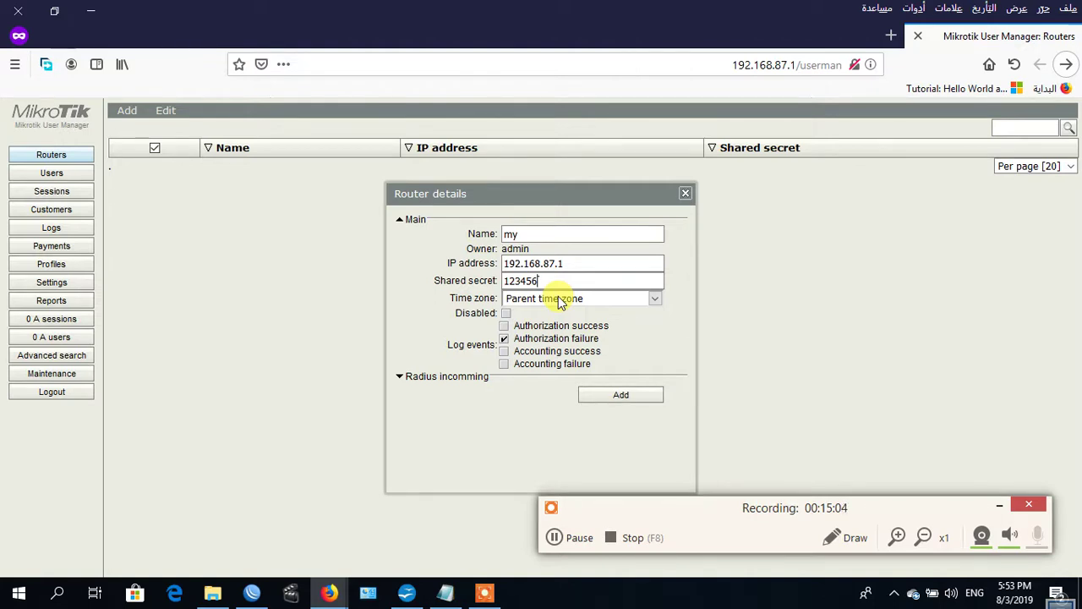
left_click(610, 394)
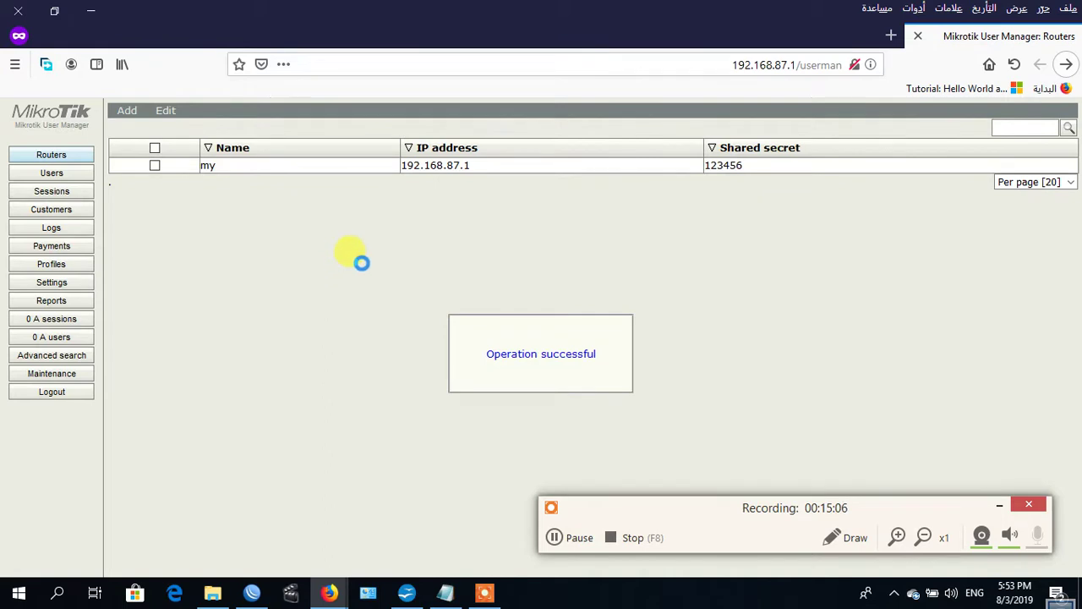
Step: Create and save profile 'test' with users name 'test' and validity 1d
left_click(49, 264)
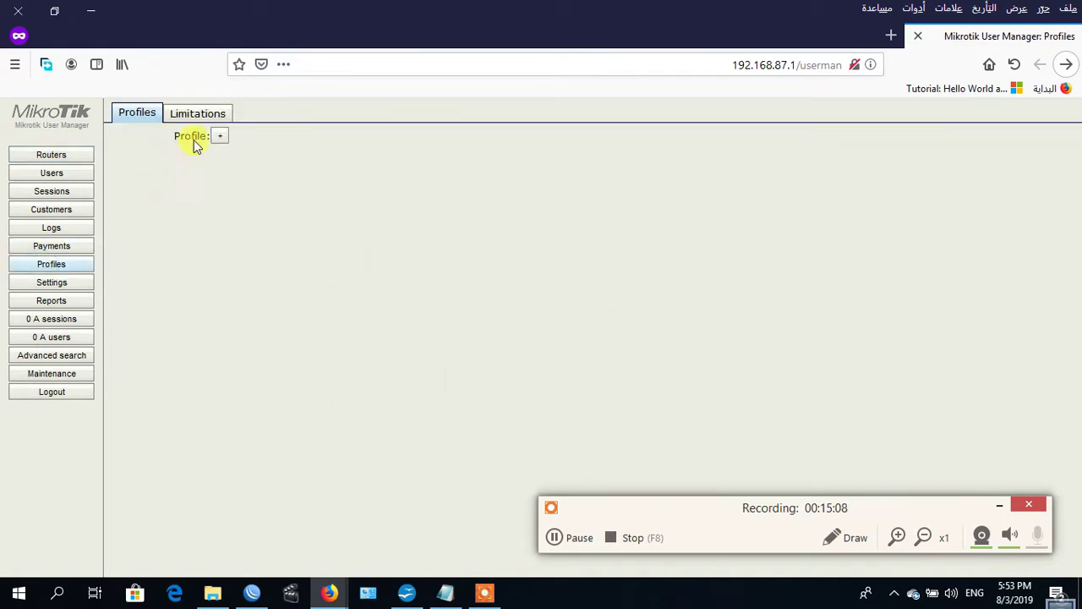
left_click(221, 135)
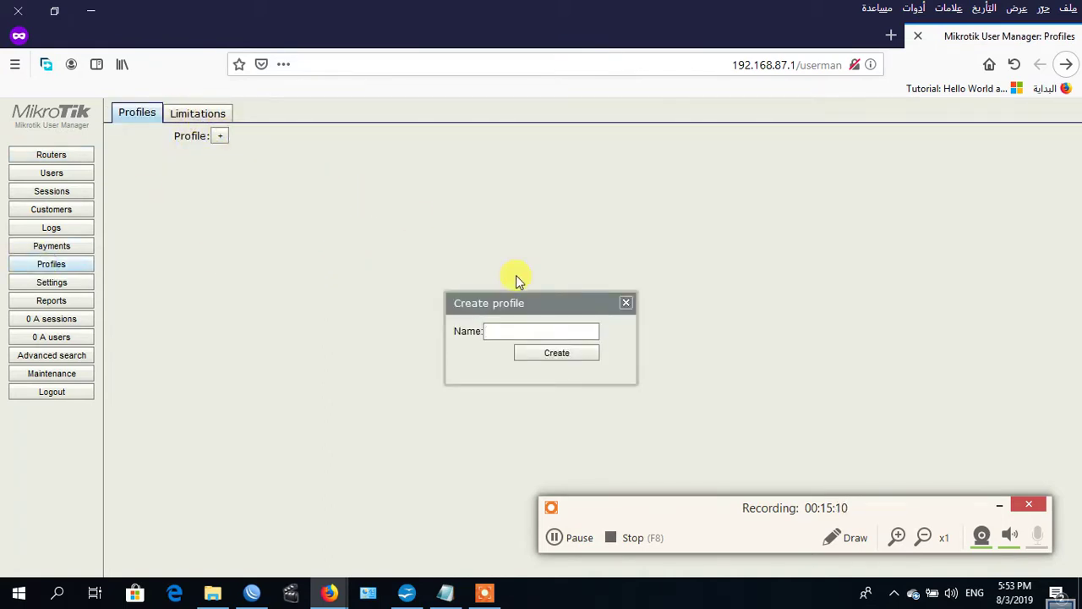
type("test")
key("Return")
left_click(359, 172)
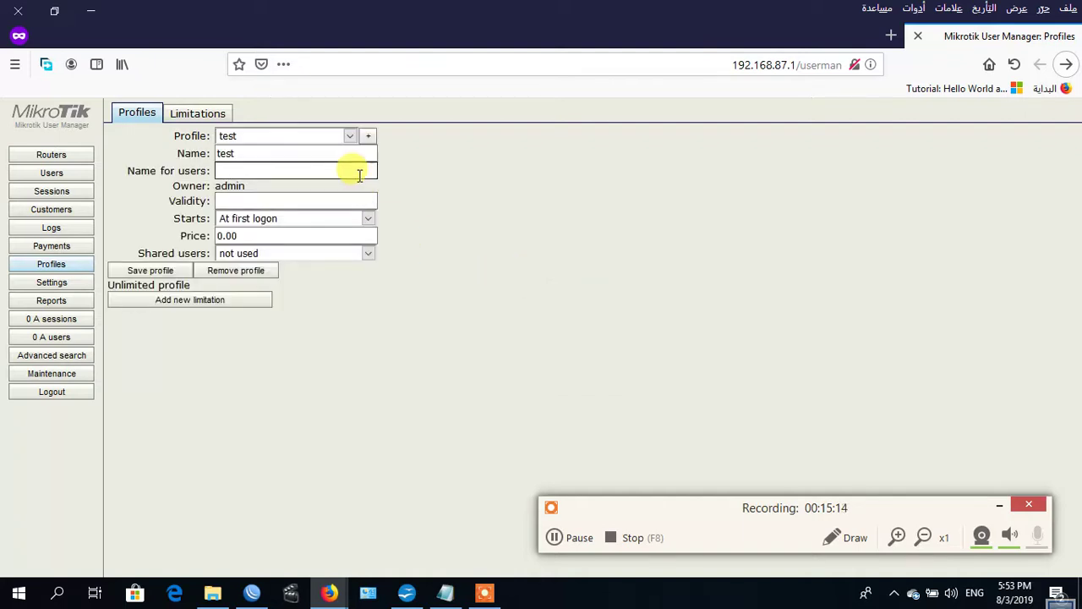
type("test")
left_click(324, 203)
type("1d")
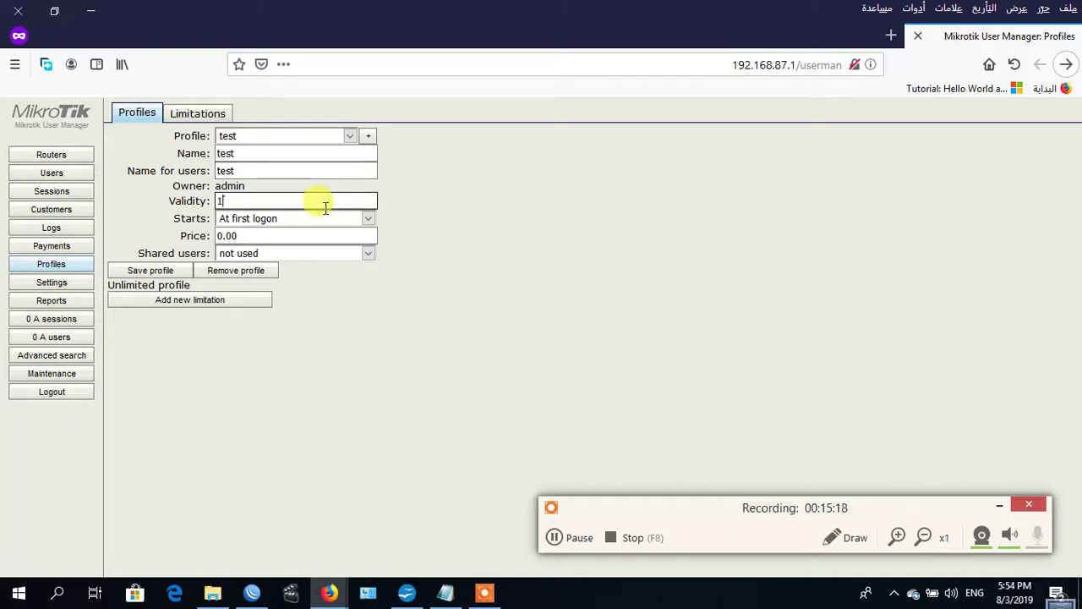
left_click(144, 271)
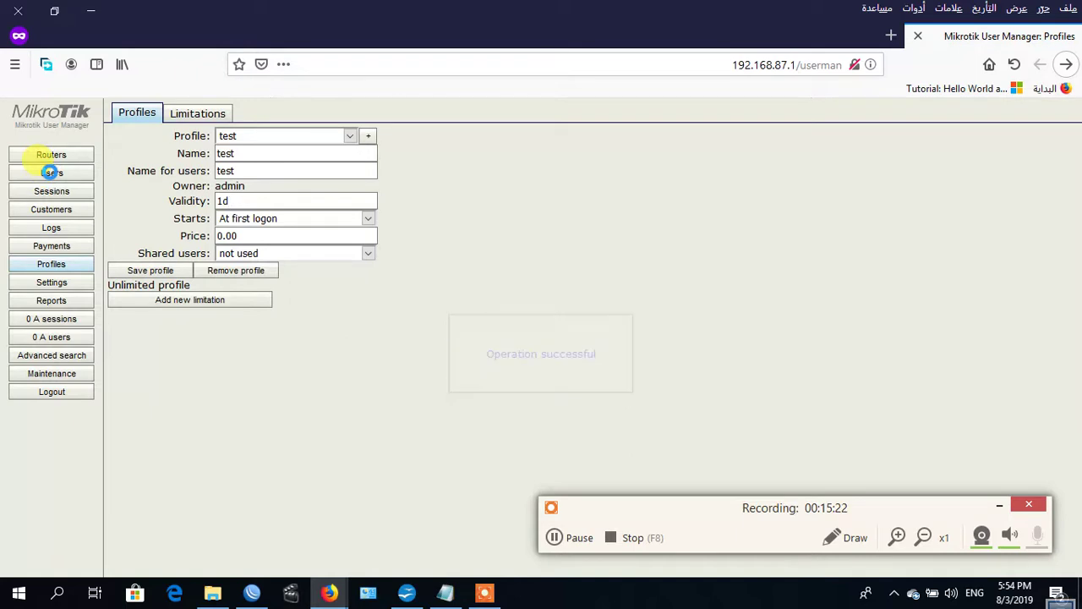
left_click(53, 176)
Step: Add user '1' with its password on profile test
left_click(130, 114)
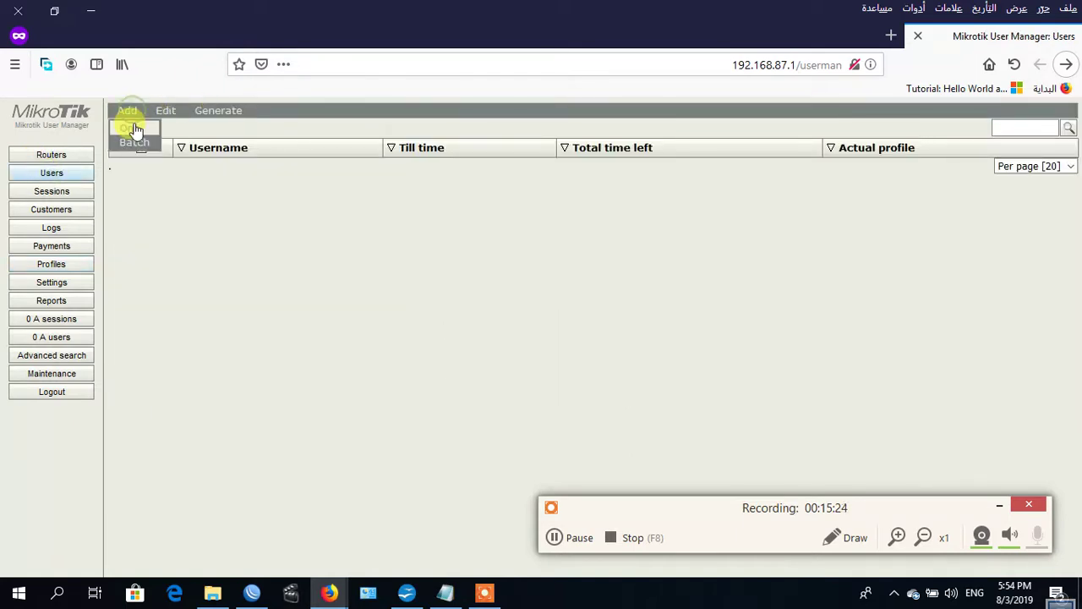
left_click(529, 195)
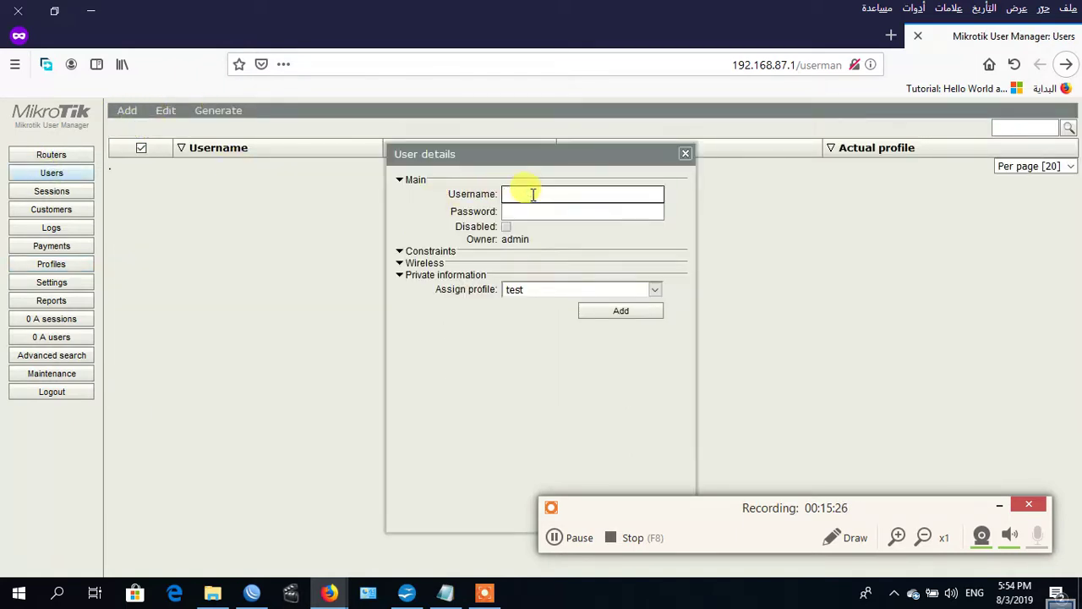
type("1")
left_click(531, 207)
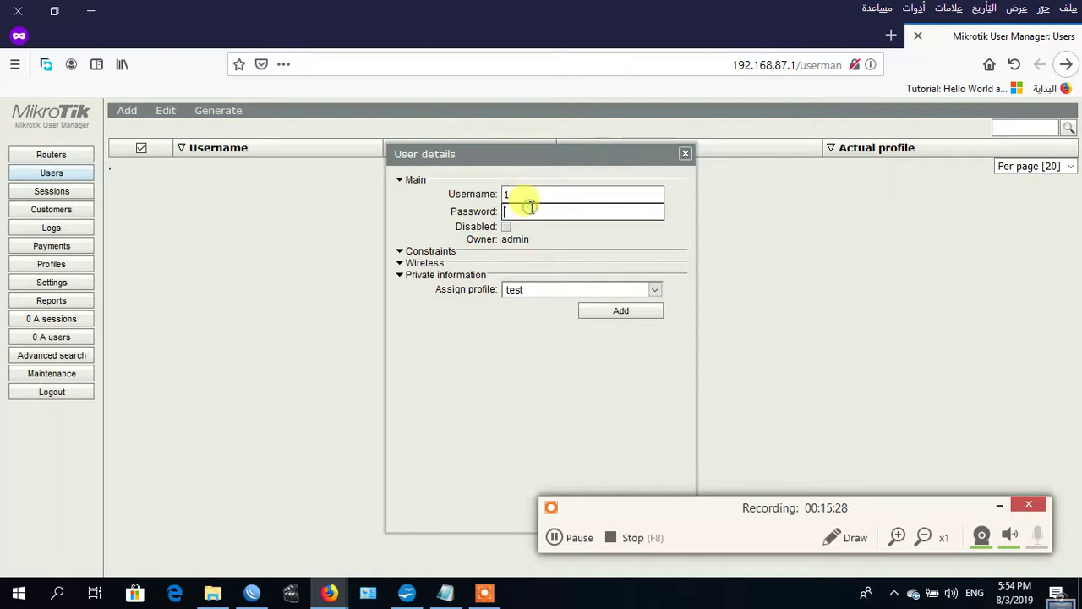
type("1")
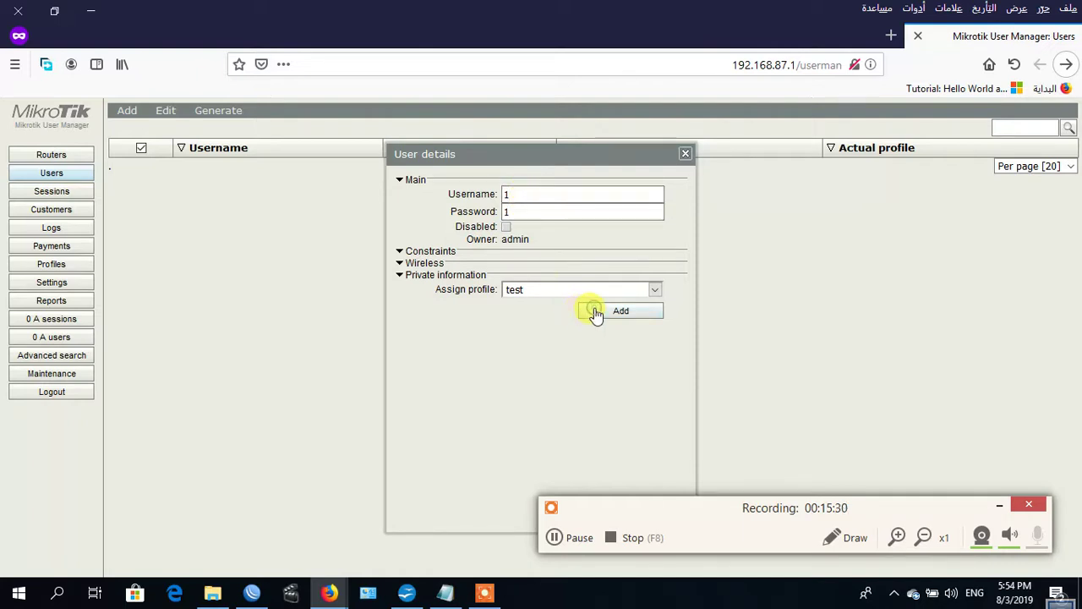
left_click(595, 313)
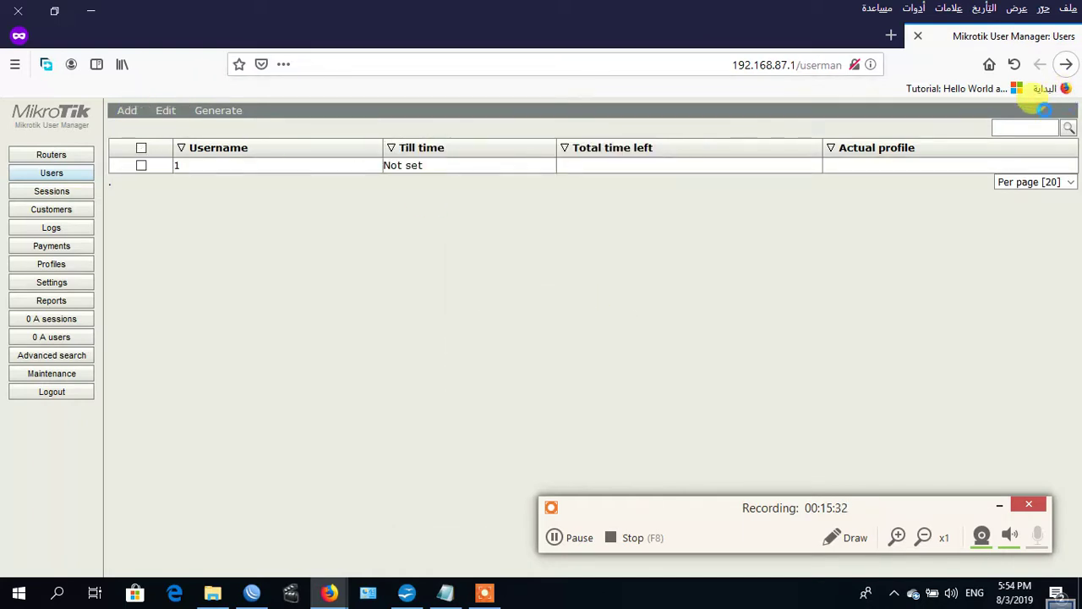
left_click(1039, 125)
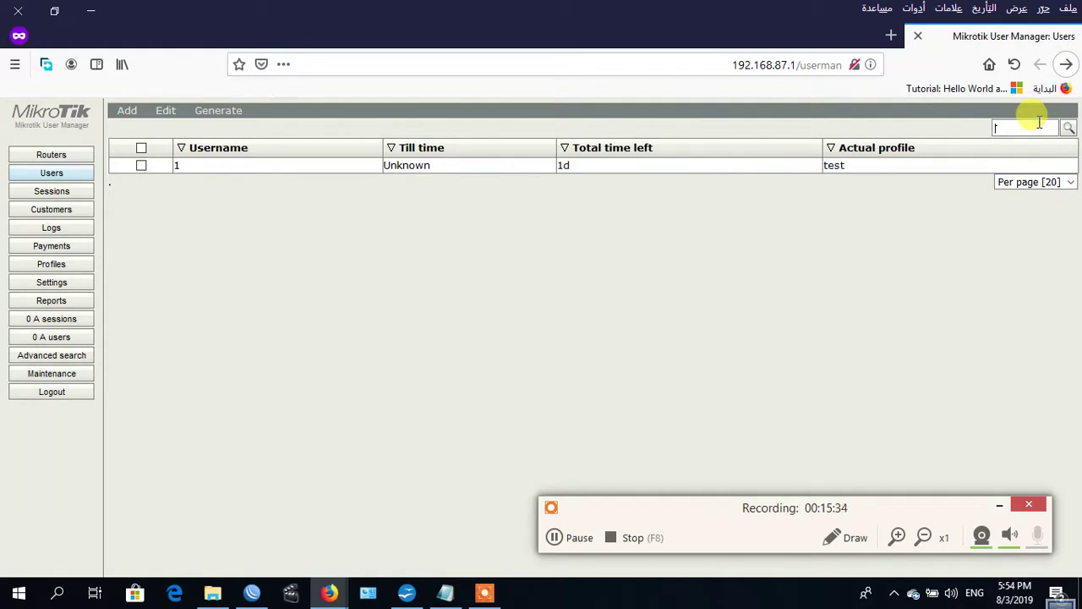
Step: Add user '2' with its password on profile test
left_click(125, 113)
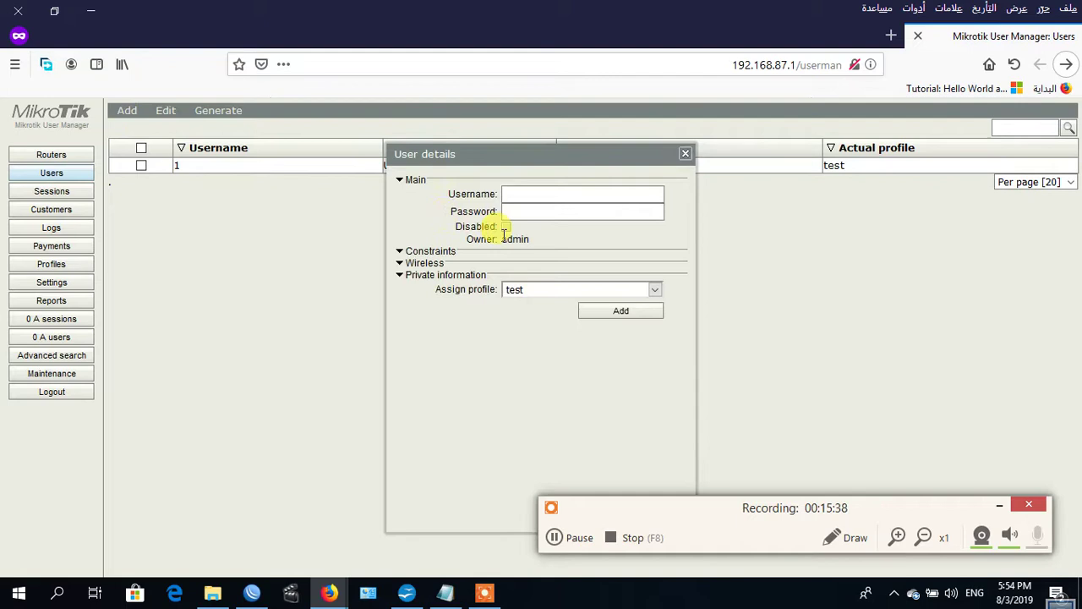
left_click(539, 193)
type("2")
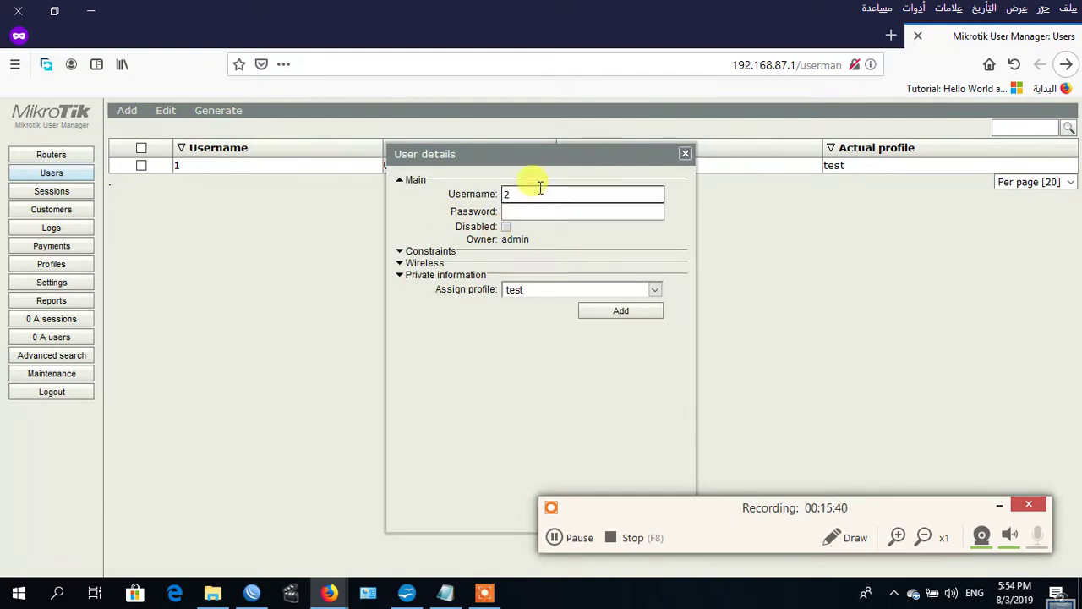
left_click(540, 212)
type("2")
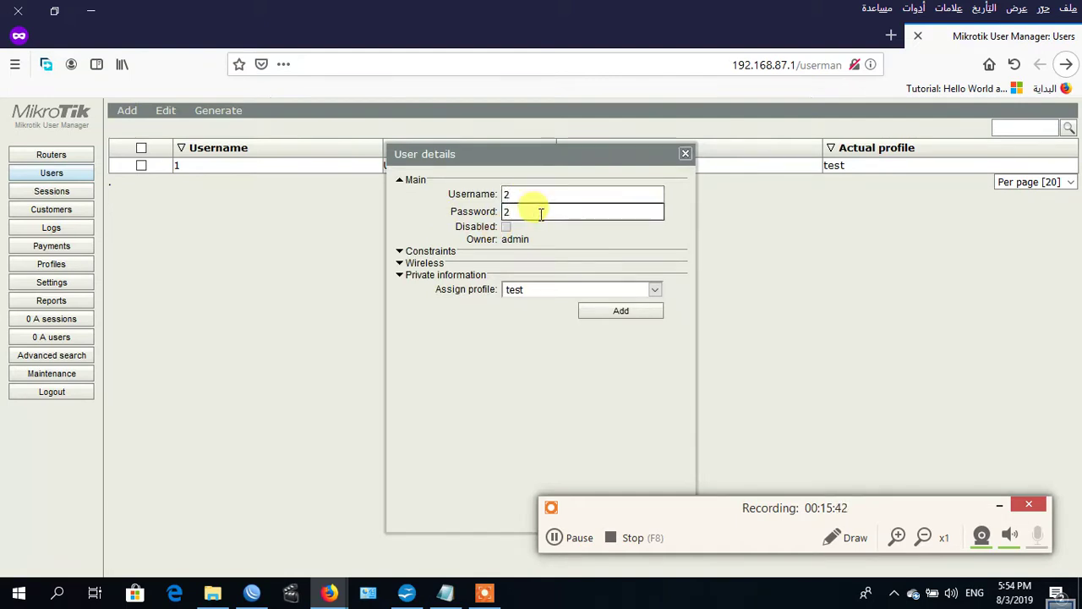
left_click(594, 310)
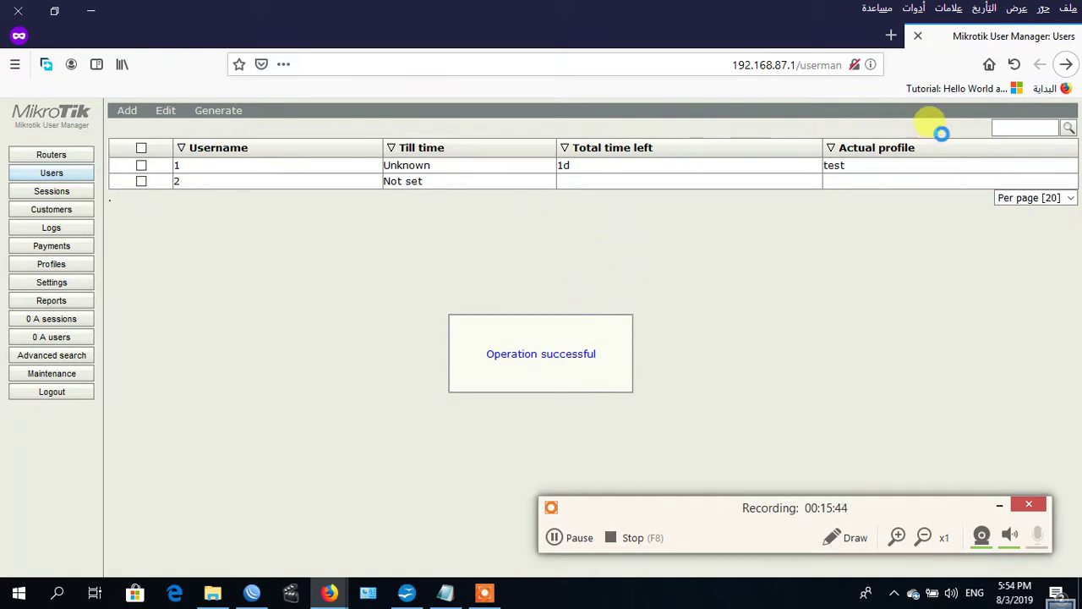
left_click(1033, 128)
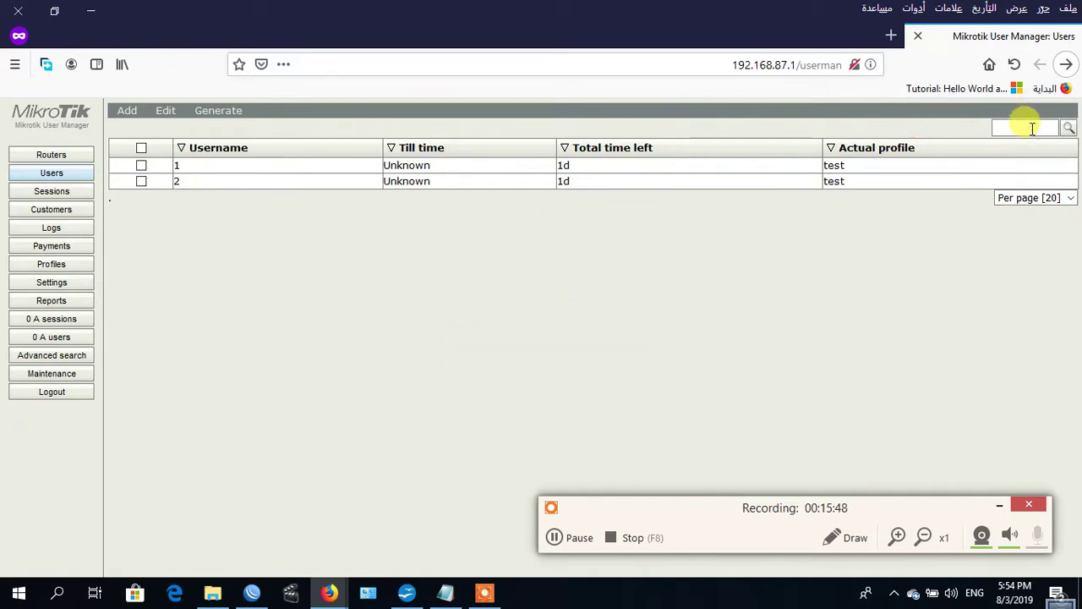
Step: Review the DHCP Server leases, including the Tenda router's, then return to Hotspot Active
key("alt+Tab")
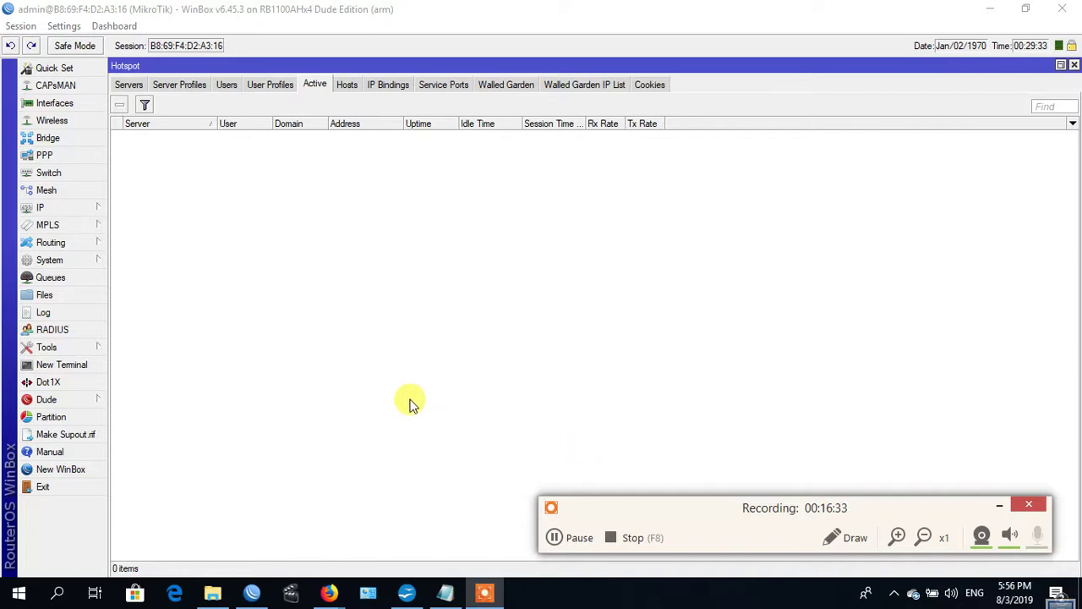
left_click(76, 206)
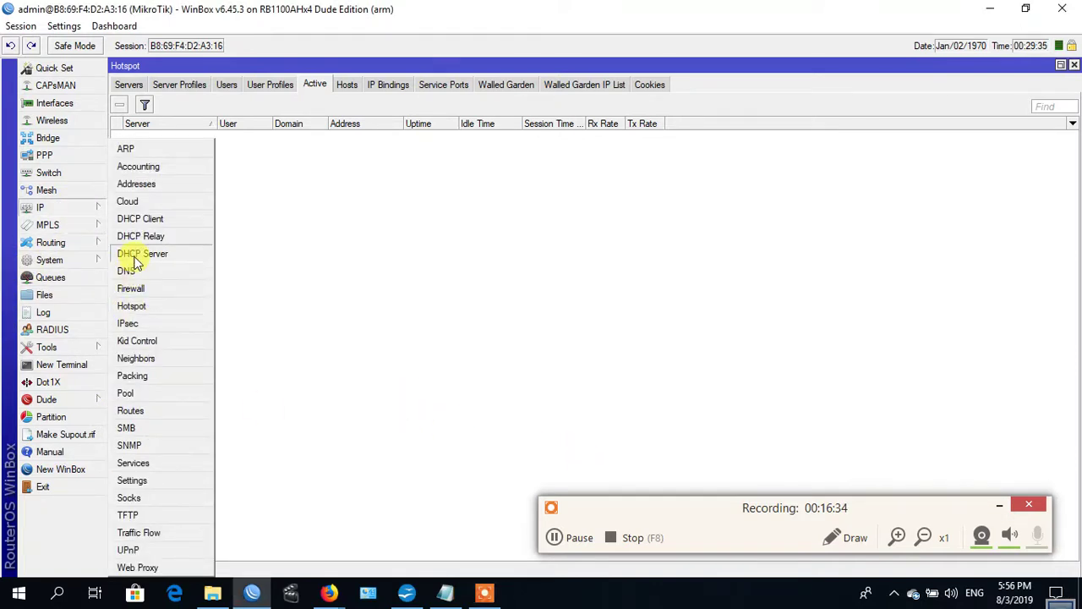
left_click(138, 254)
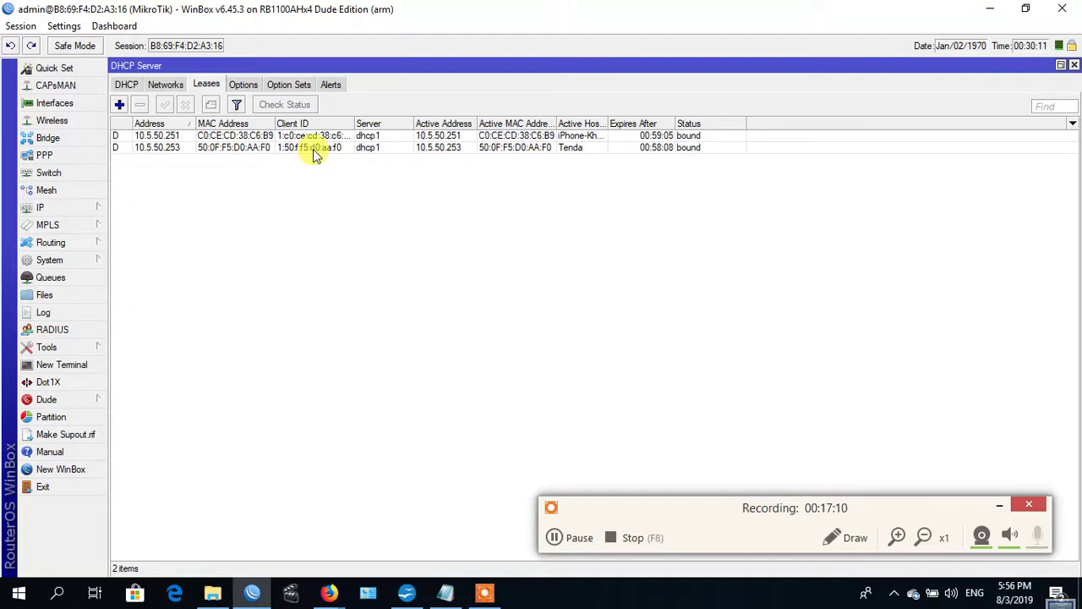
left_click(1074, 65)
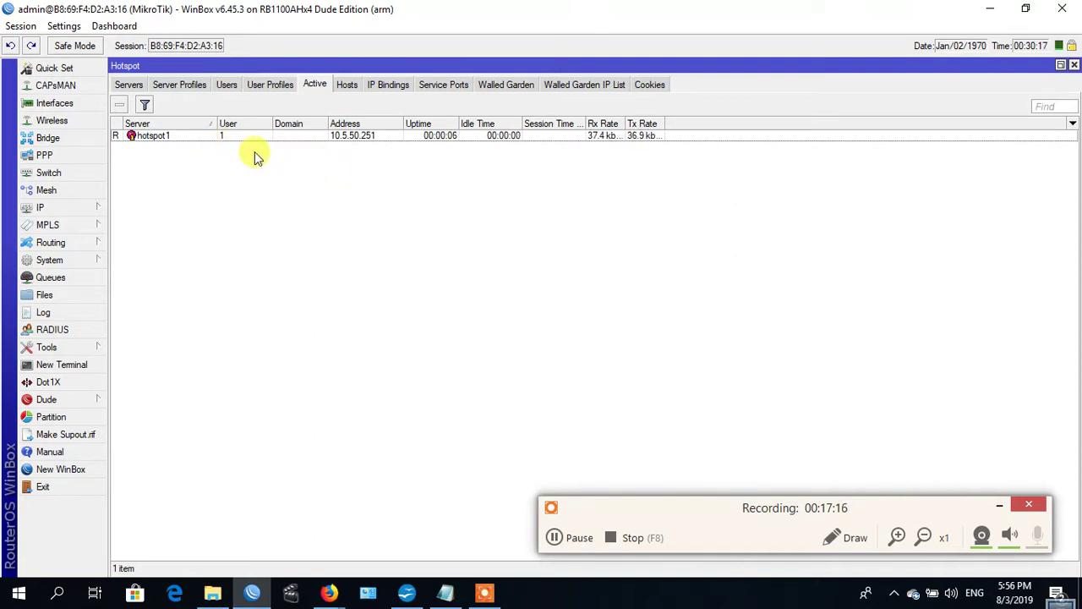
left_click(894, 596)
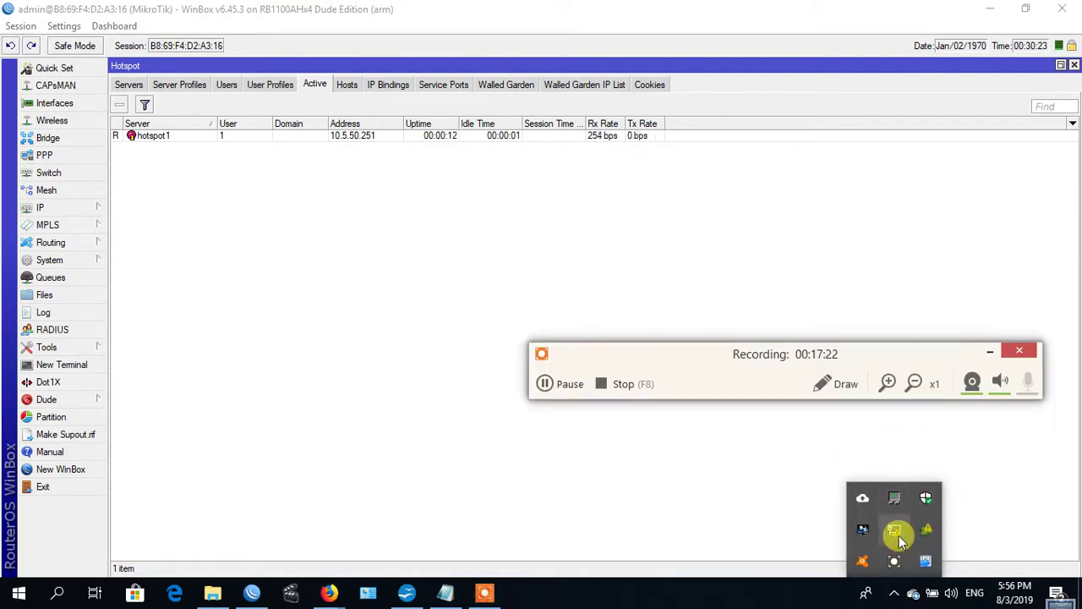
left_click(898, 537)
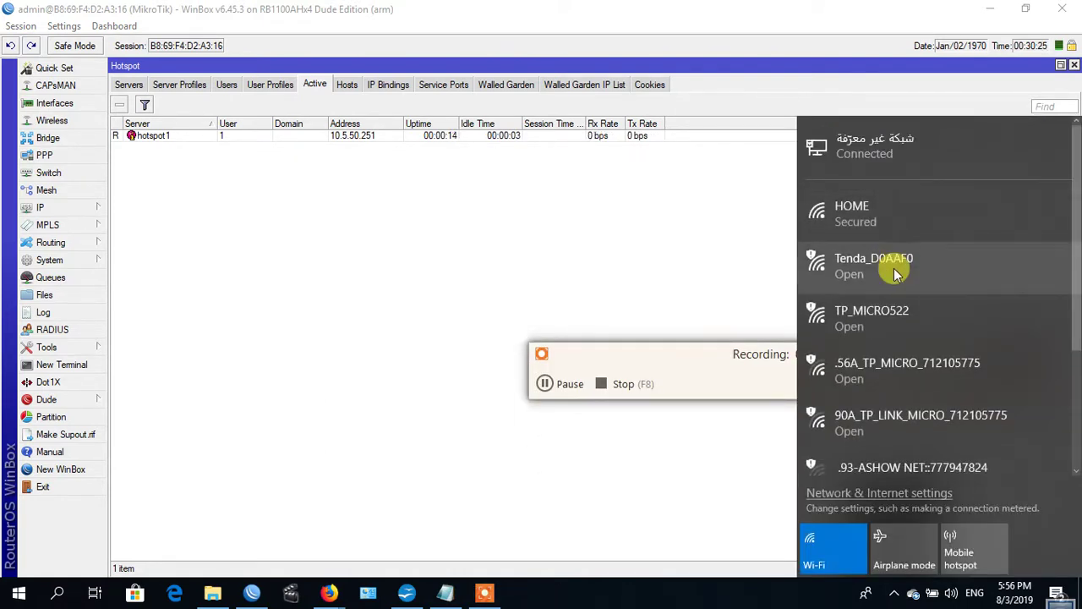
left_click(894, 268)
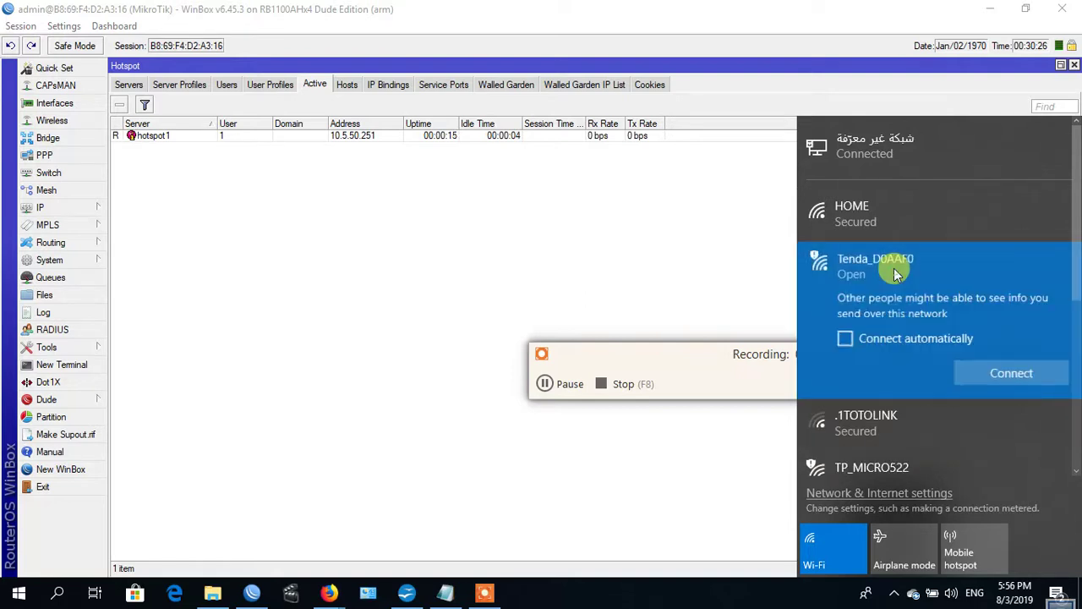
left_click(994, 380)
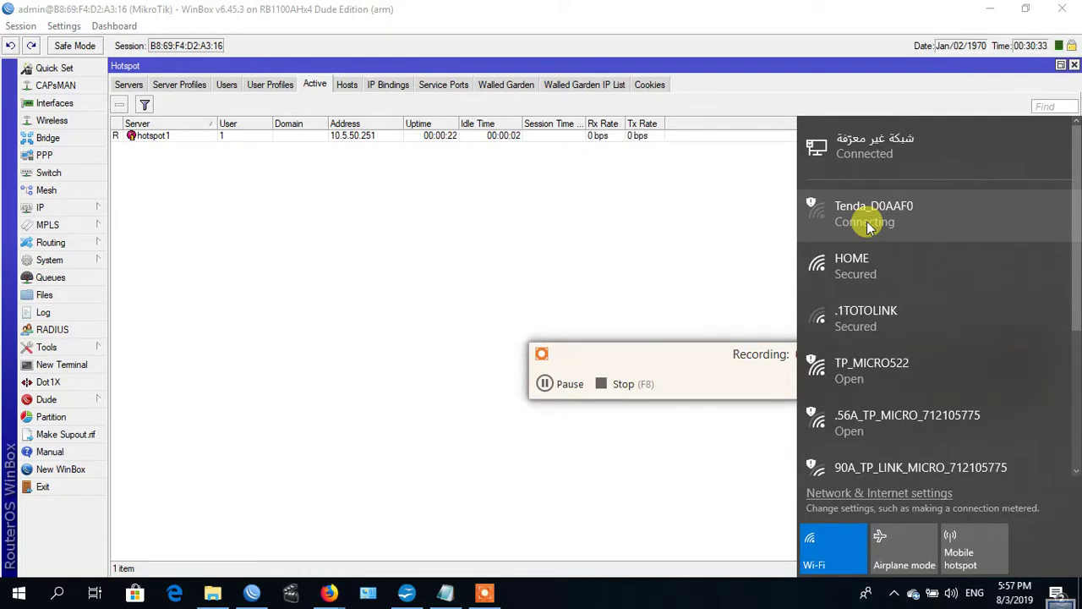
left_click(684, 350)
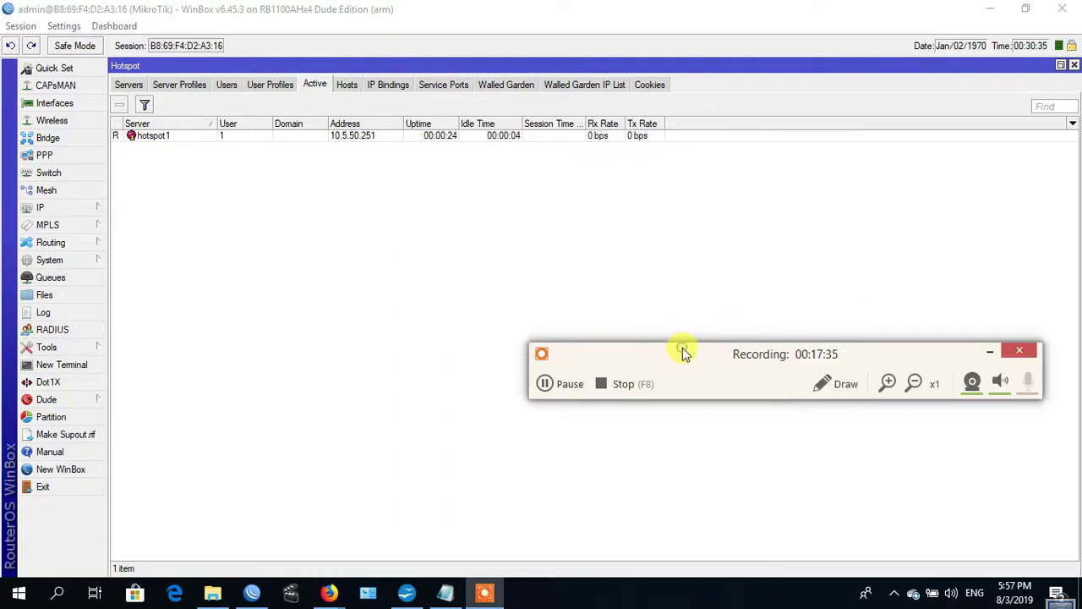
left_click(894, 593)
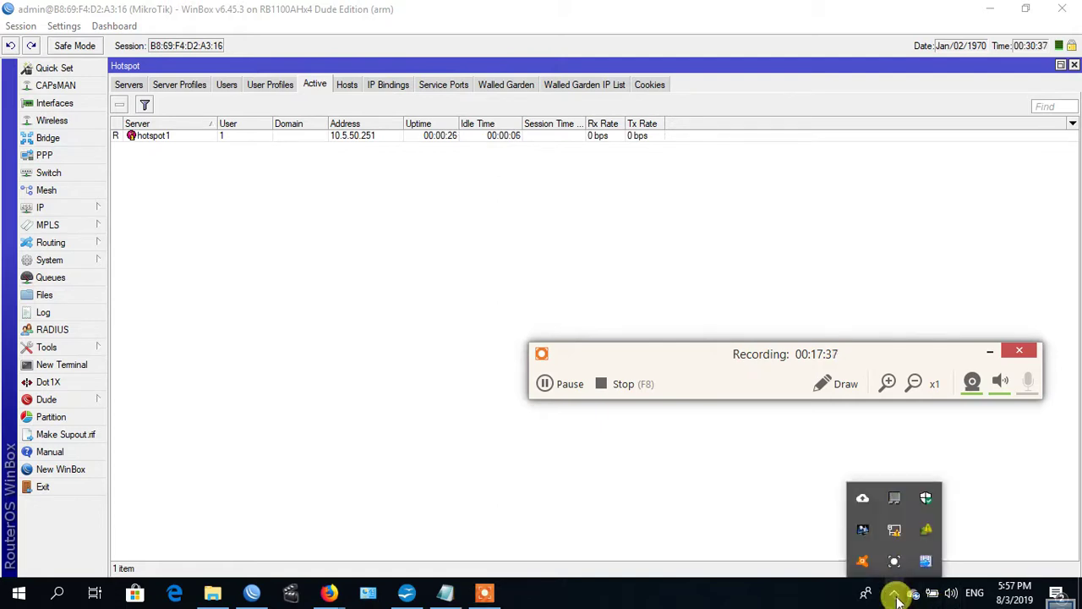
left_click(895, 530)
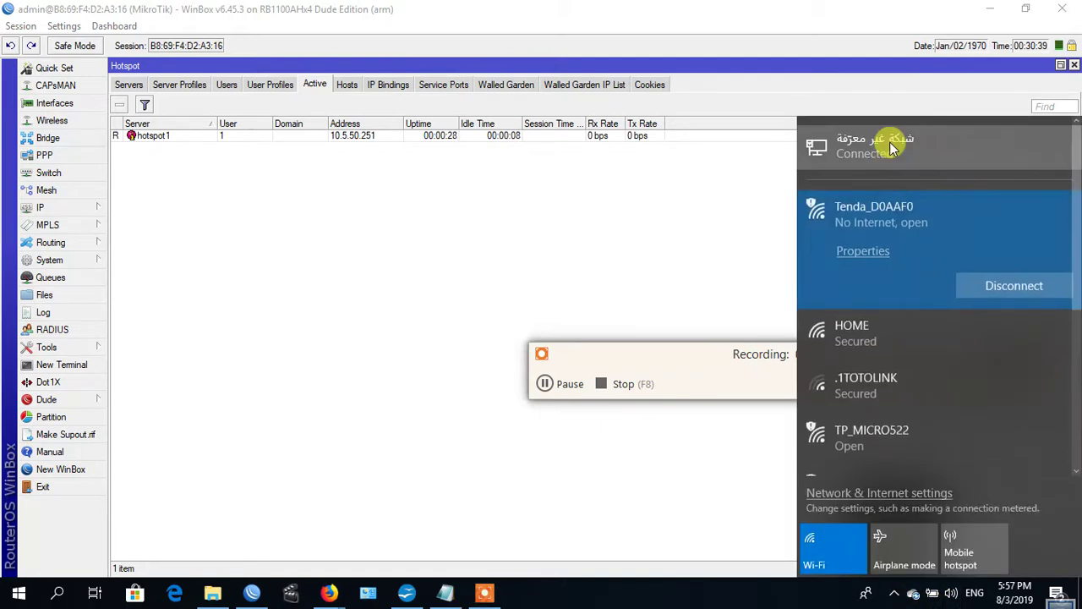
left_click(701, 353)
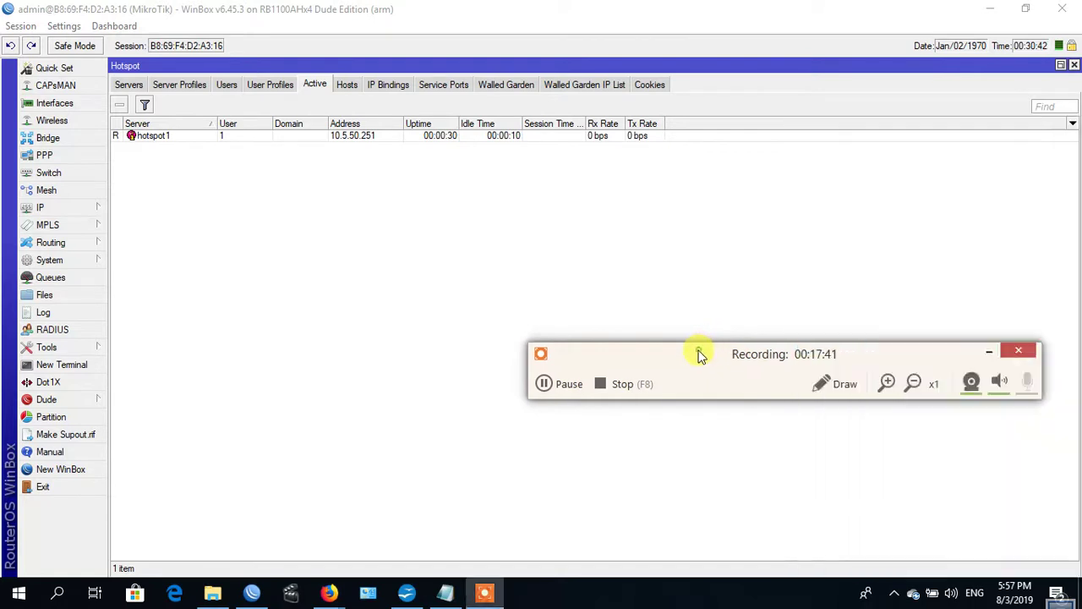
Step: Open the Tenda setup page at 192.168.0.1 in Edge
left_click(175, 593)
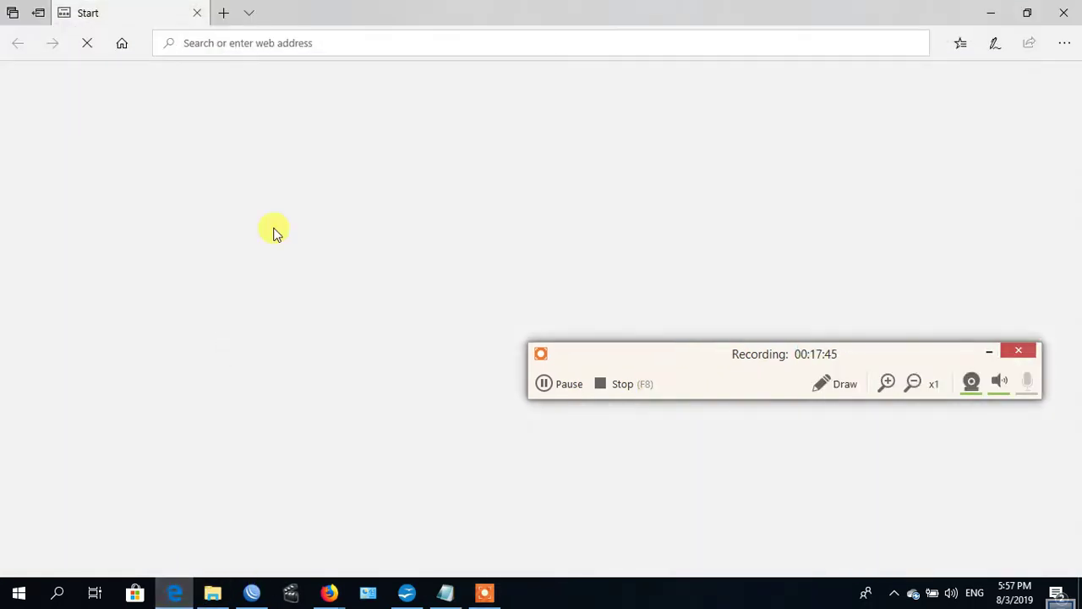
type("19")
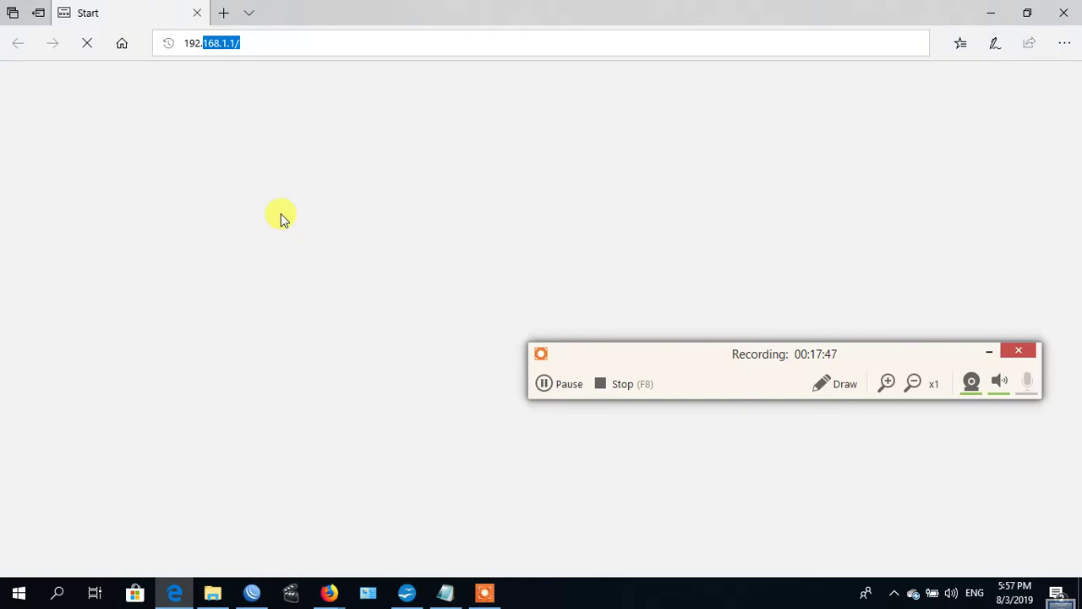
type("2.168.0.1")
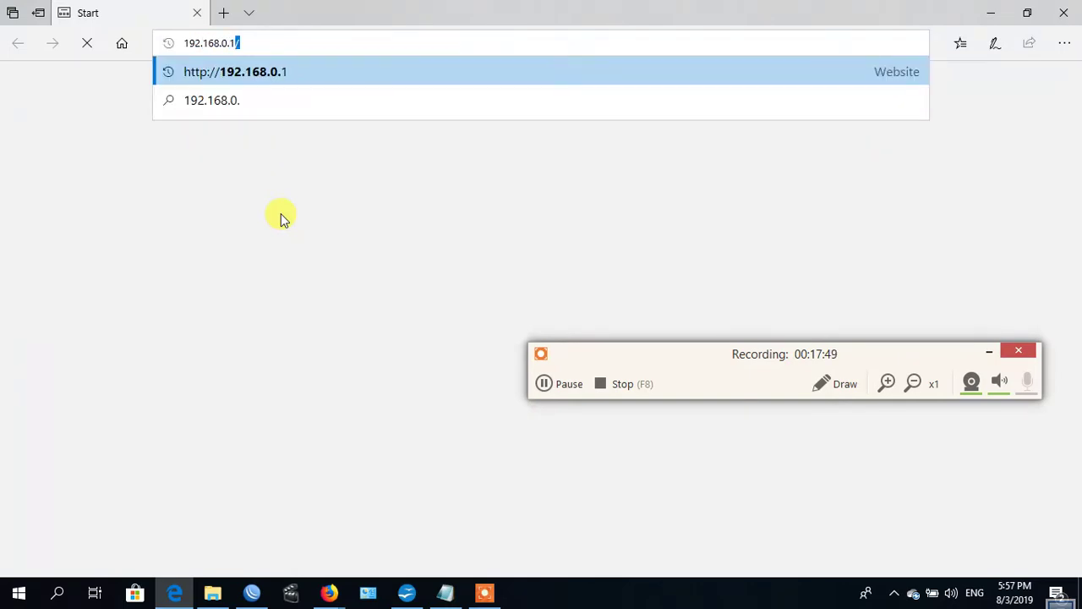
key("Return")
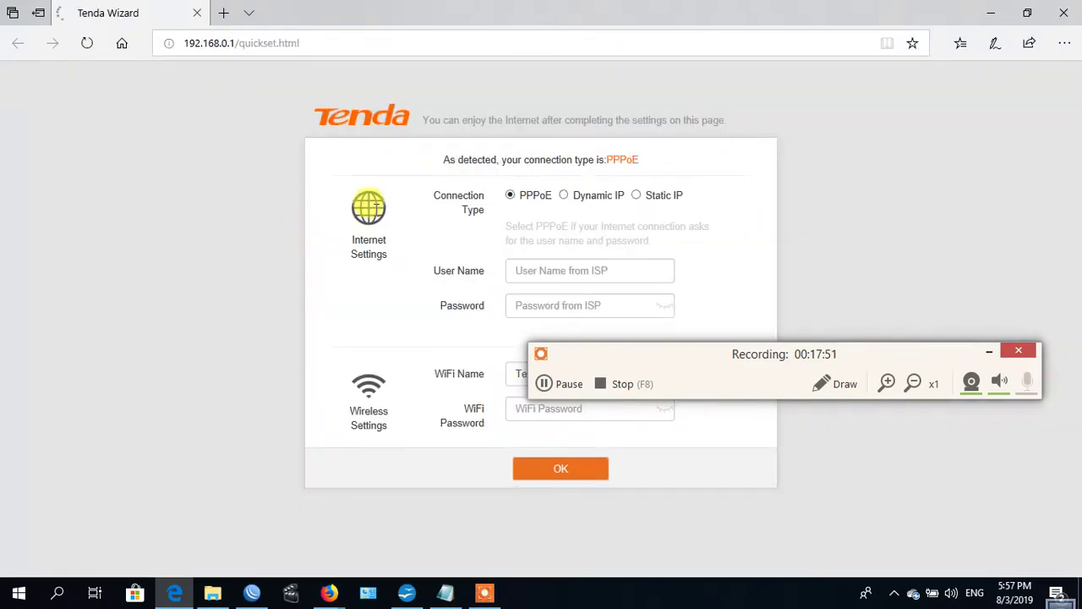
Step: Enter PPPoE user '2' with its password, rename the Wi-Fi to Tenda_pppoe, and save
left_click(595, 271)
type("2")
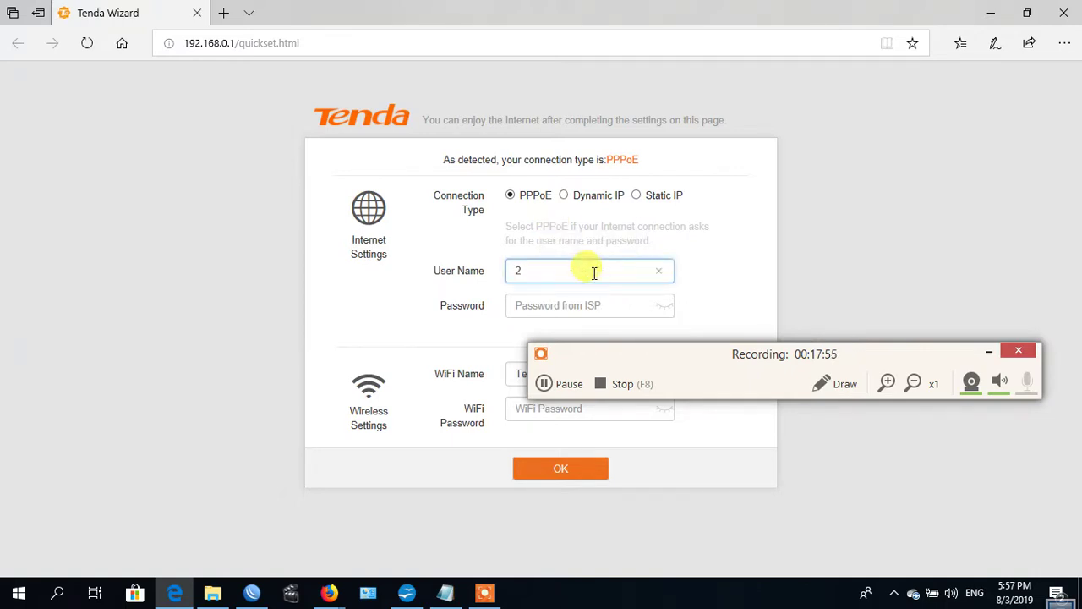
left_click(575, 299)
type("2")
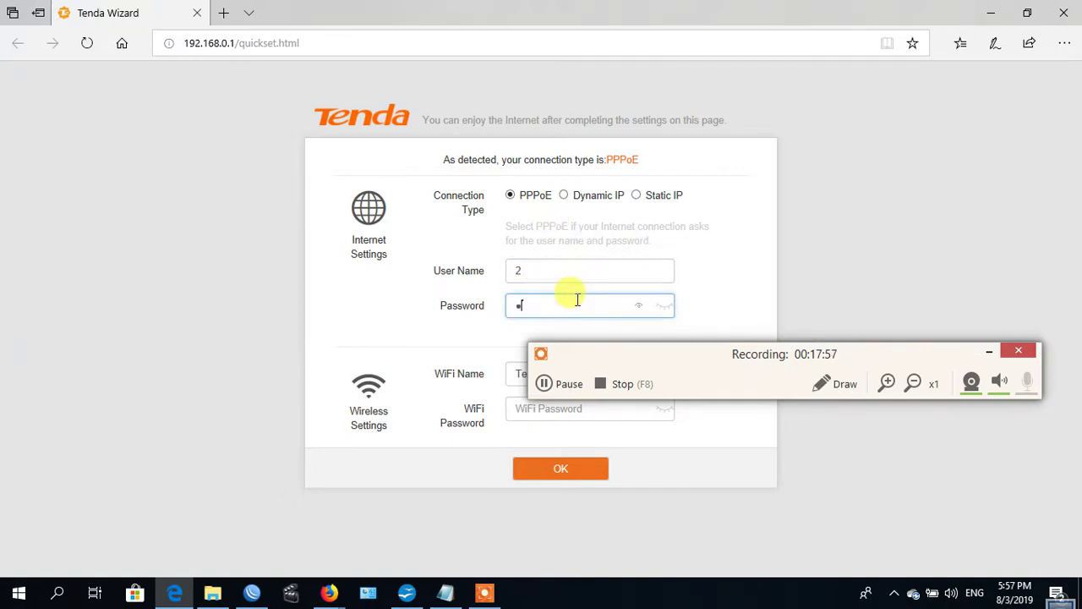
left_click_drag(621, 355, 756, 380)
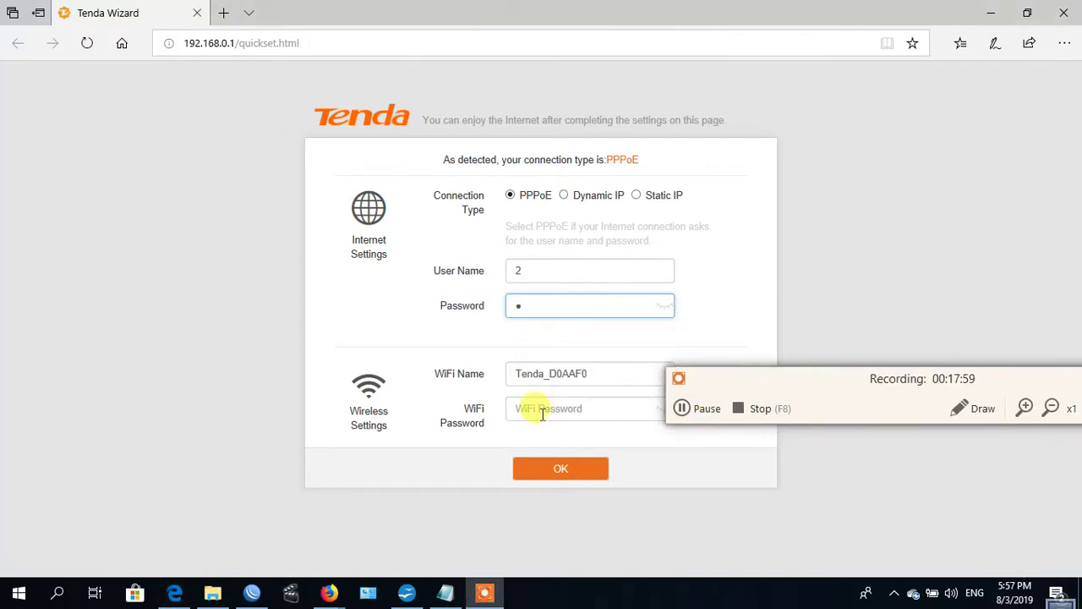
left_click_drag(543, 374, 623, 374)
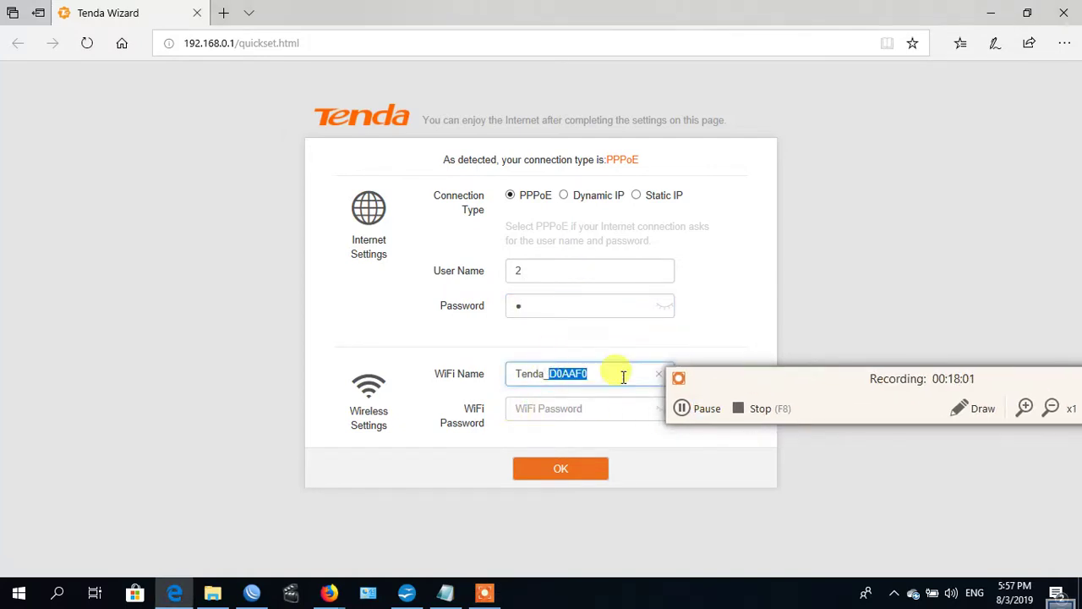
type("pppoe")
left_click(556, 467)
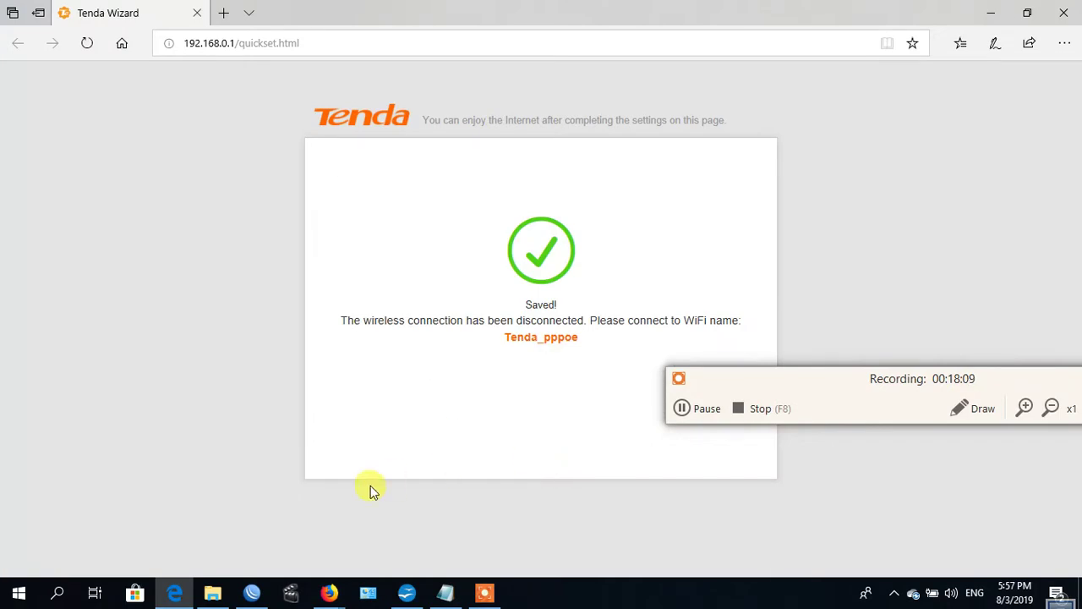
mouse_move(256, 594)
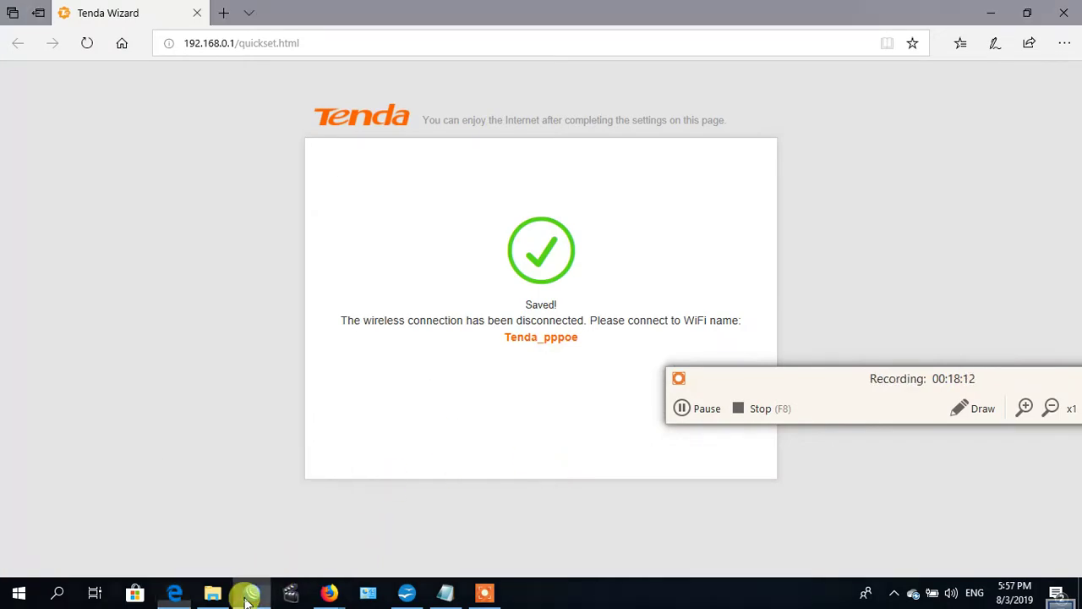
Step: In WinBox, view the IP Firewall Address Lists
left_click(243, 591)
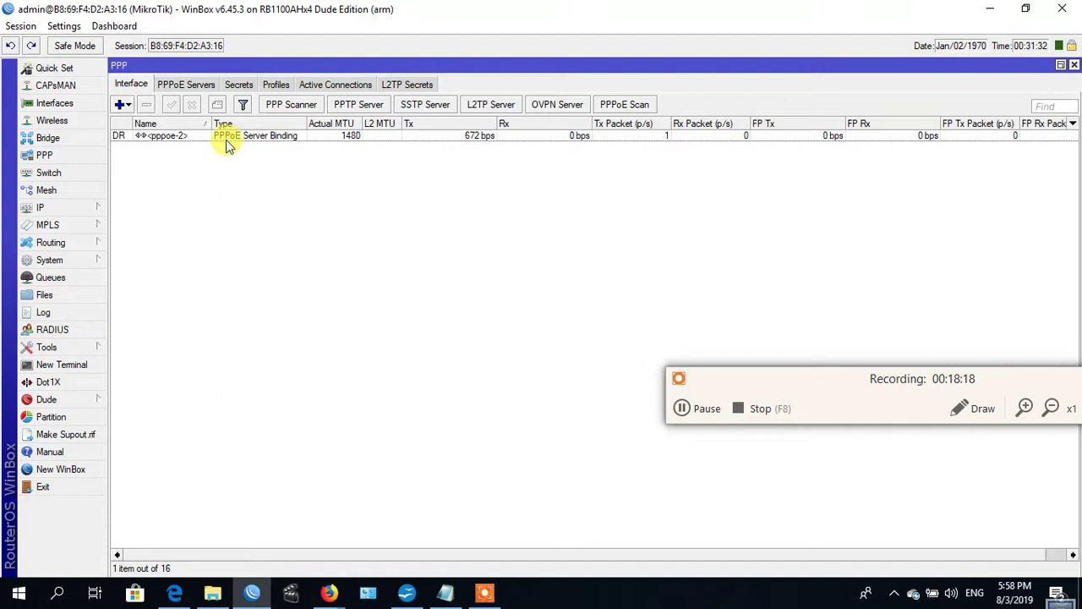
left_click(79, 210)
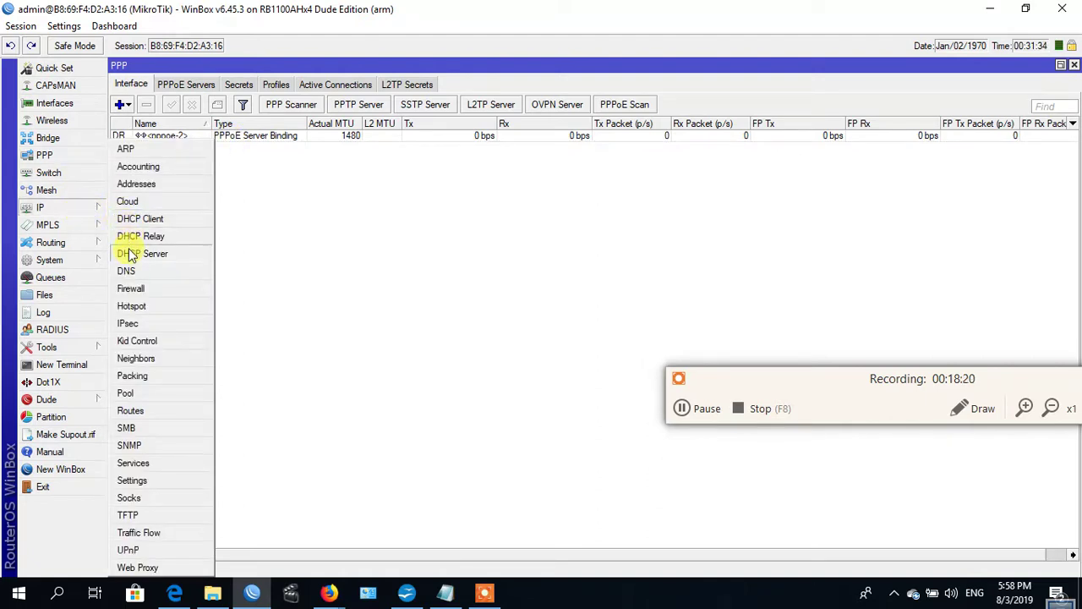
left_click(145, 290)
left_click(398, 85)
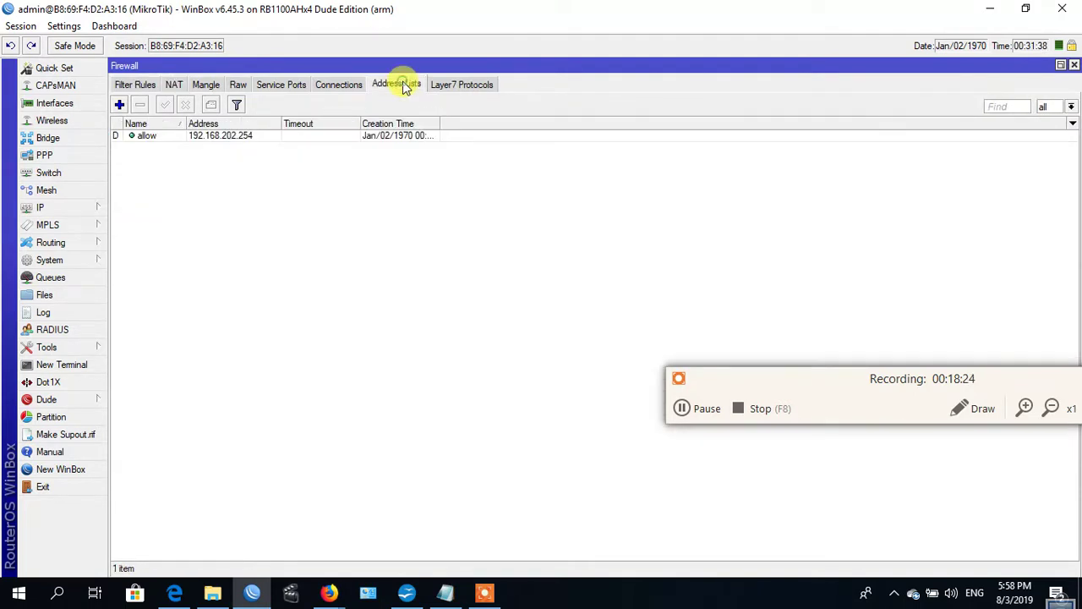
left_click(86, 214)
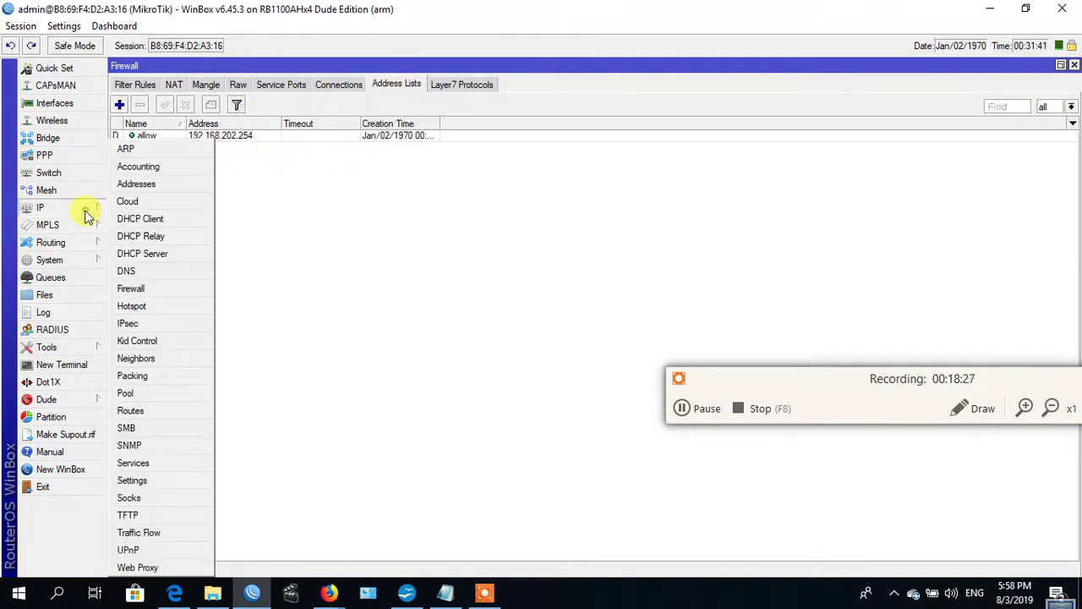
left_click(143, 307)
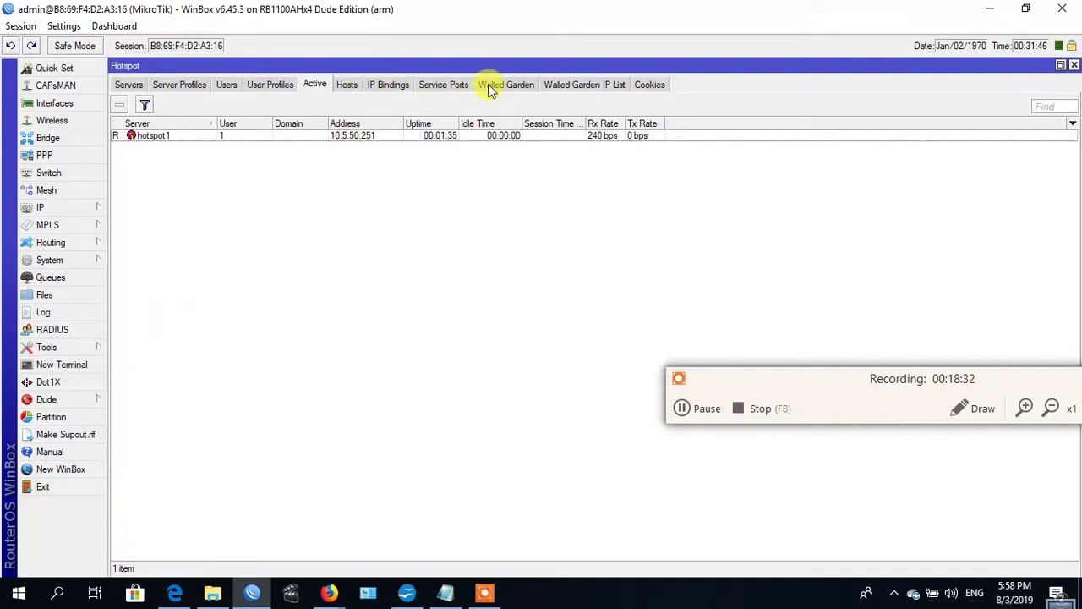
left_click(382, 87)
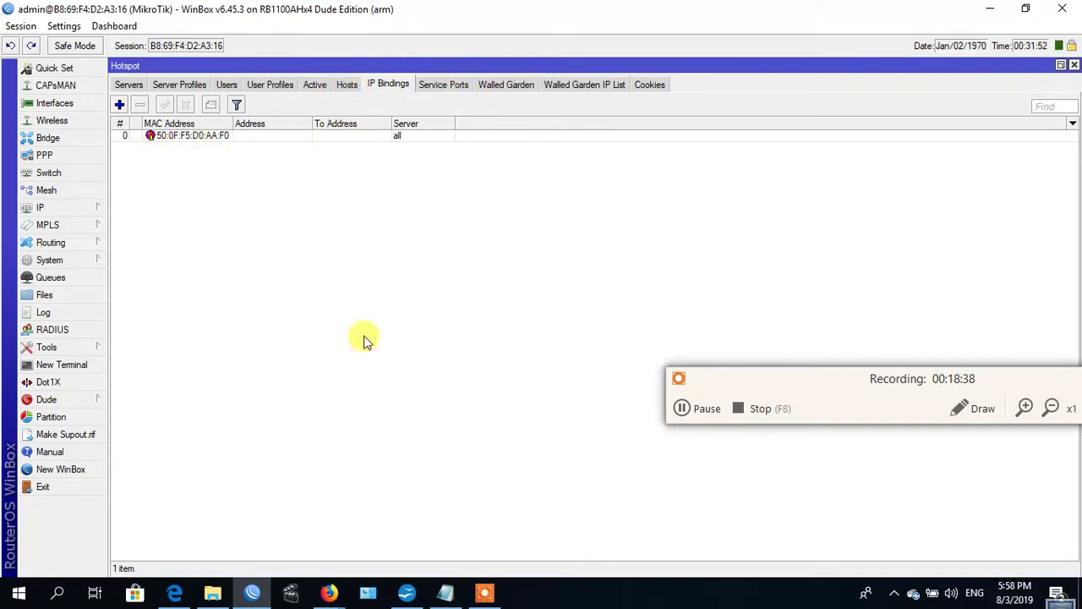
Step: Connect the PC to the Tenda_pppoe Wi-Fi network
left_click(898, 592)
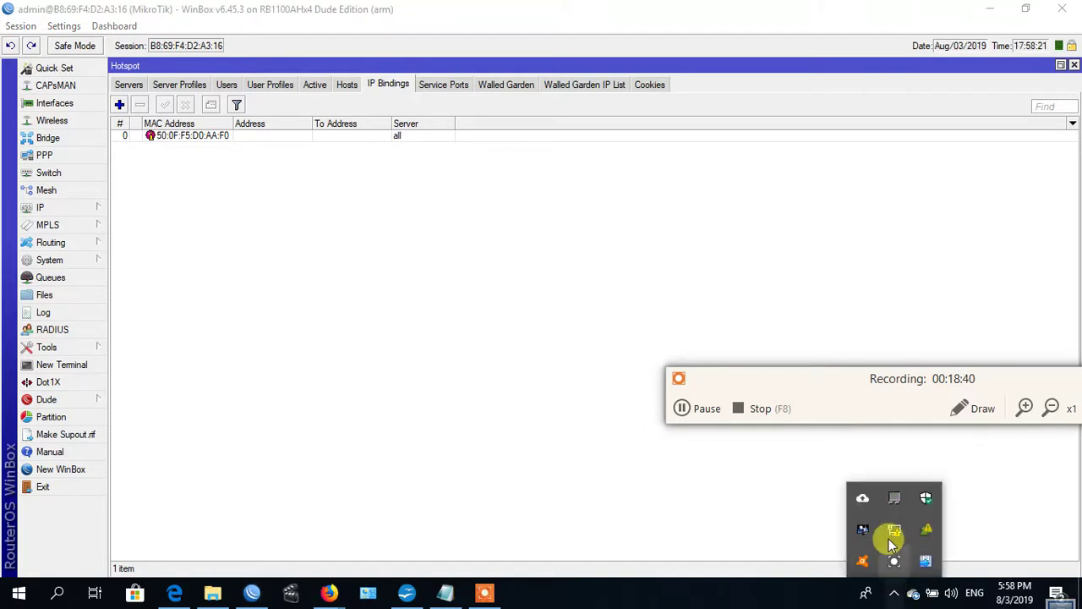
left_click(890, 533)
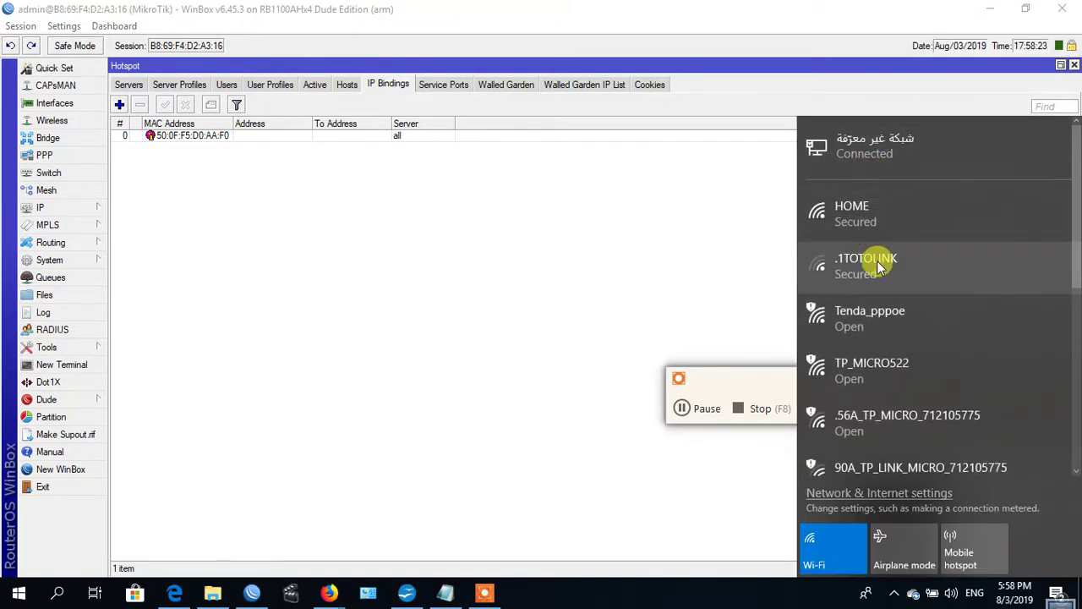
left_click(883, 309)
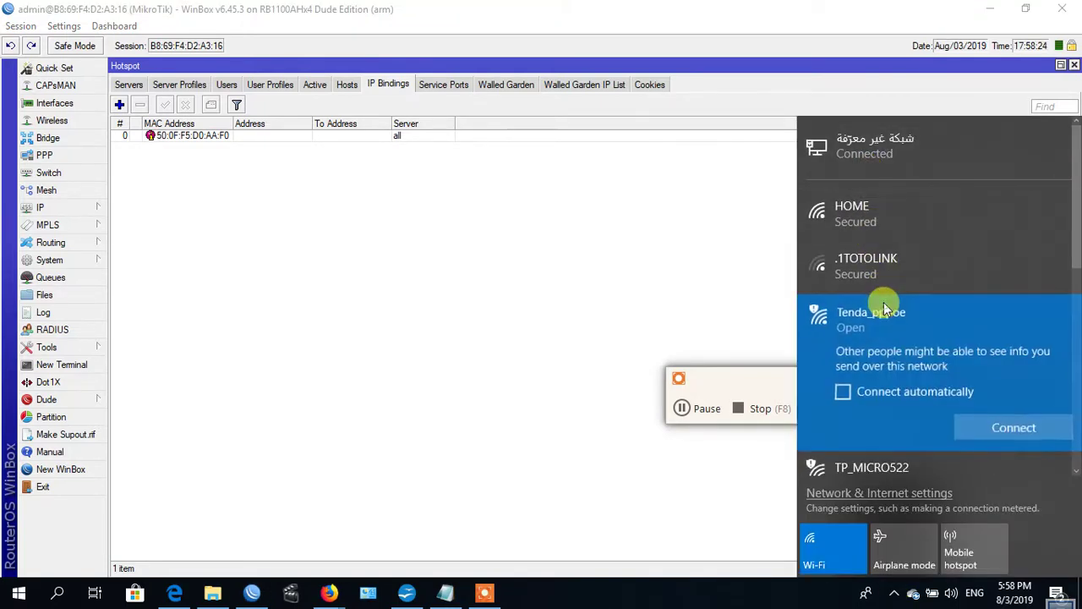
left_click(986, 428)
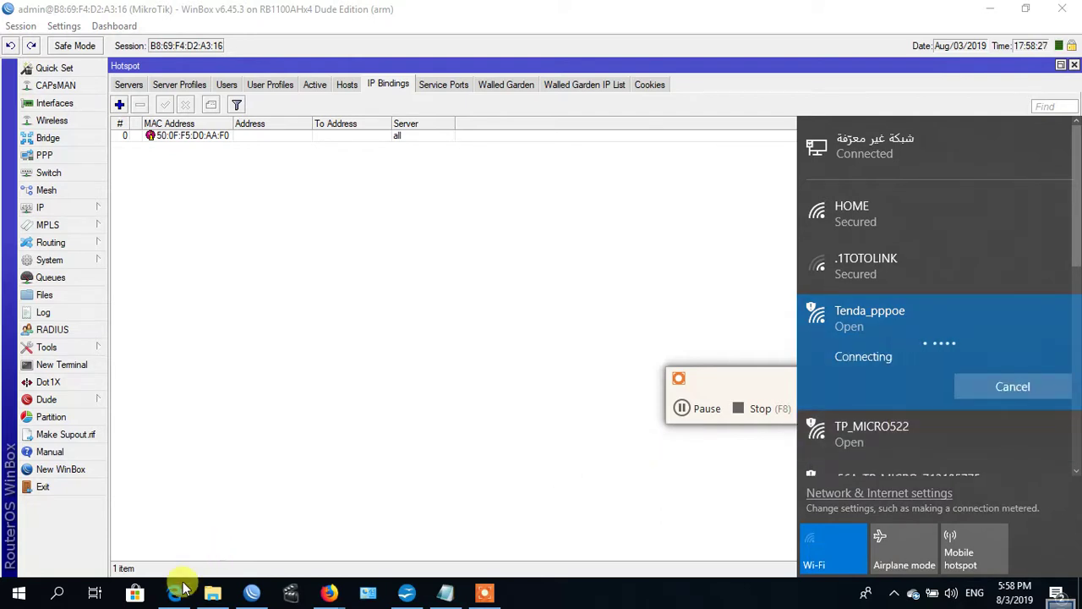
left_click(174, 592)
Step: Load the Tenda status page at 192.168.0.1, then show WinBox's active hotspot users list
left_click(308, 43)
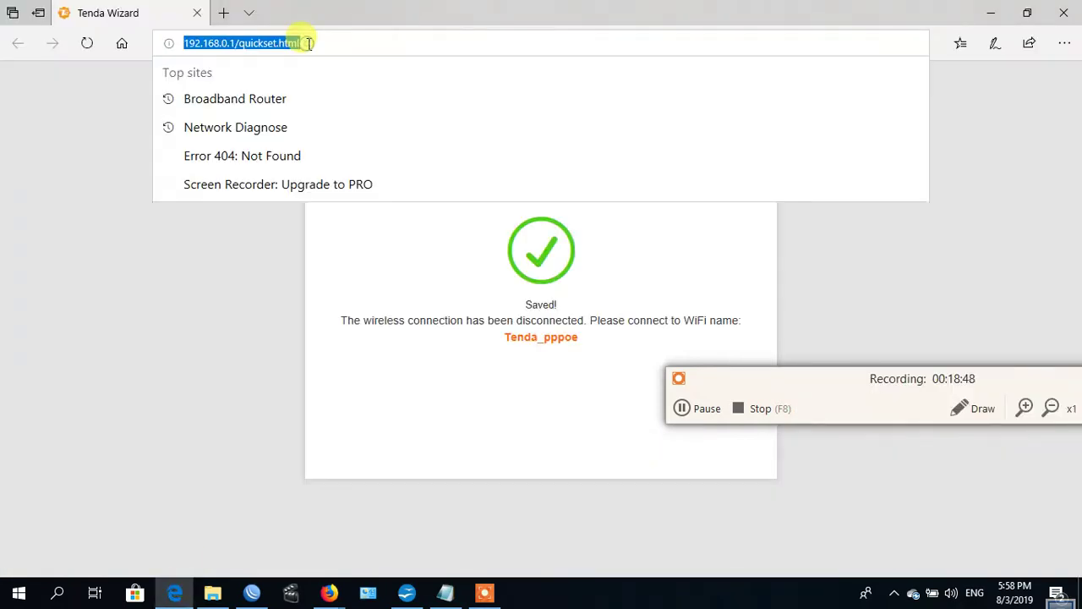
key("Return")
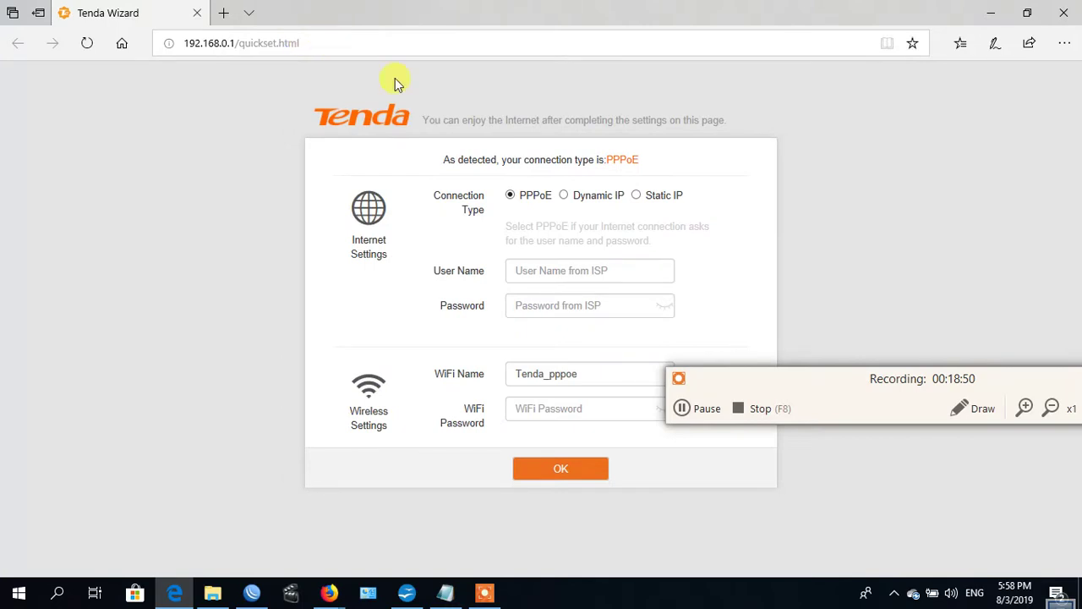
left_click_drag(235, 43, 378, 91)
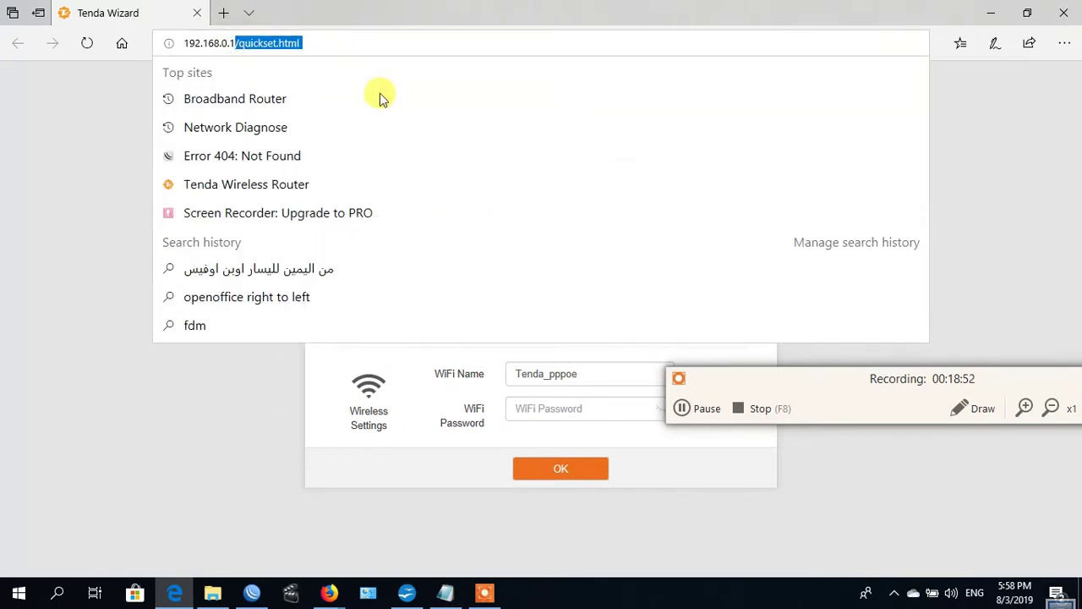
key("BackSpace")
key("Return")
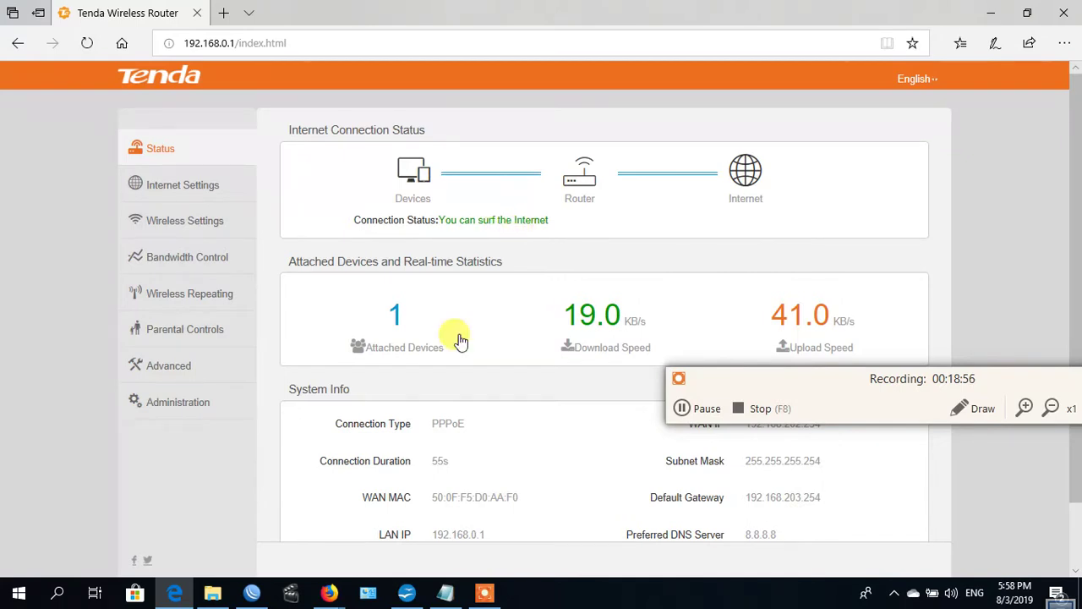
left_click(252, 592)
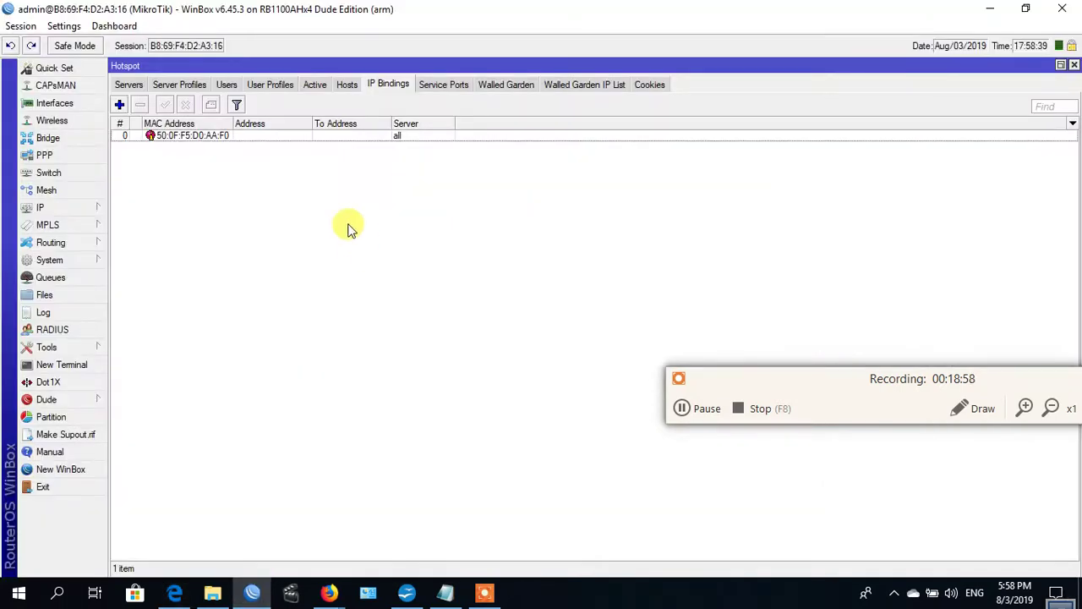
left_click(315, 86)
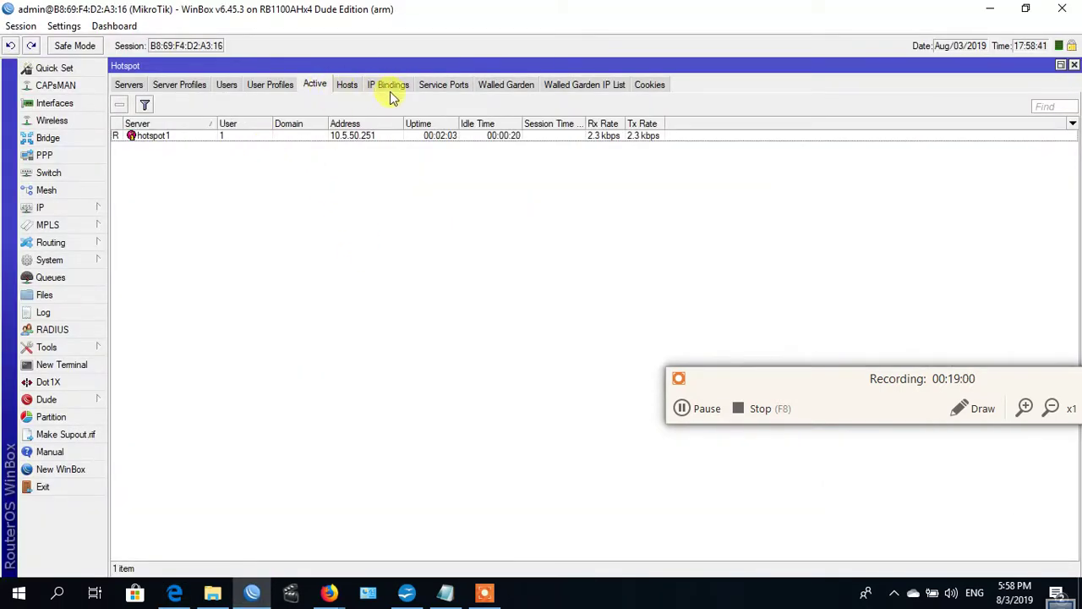